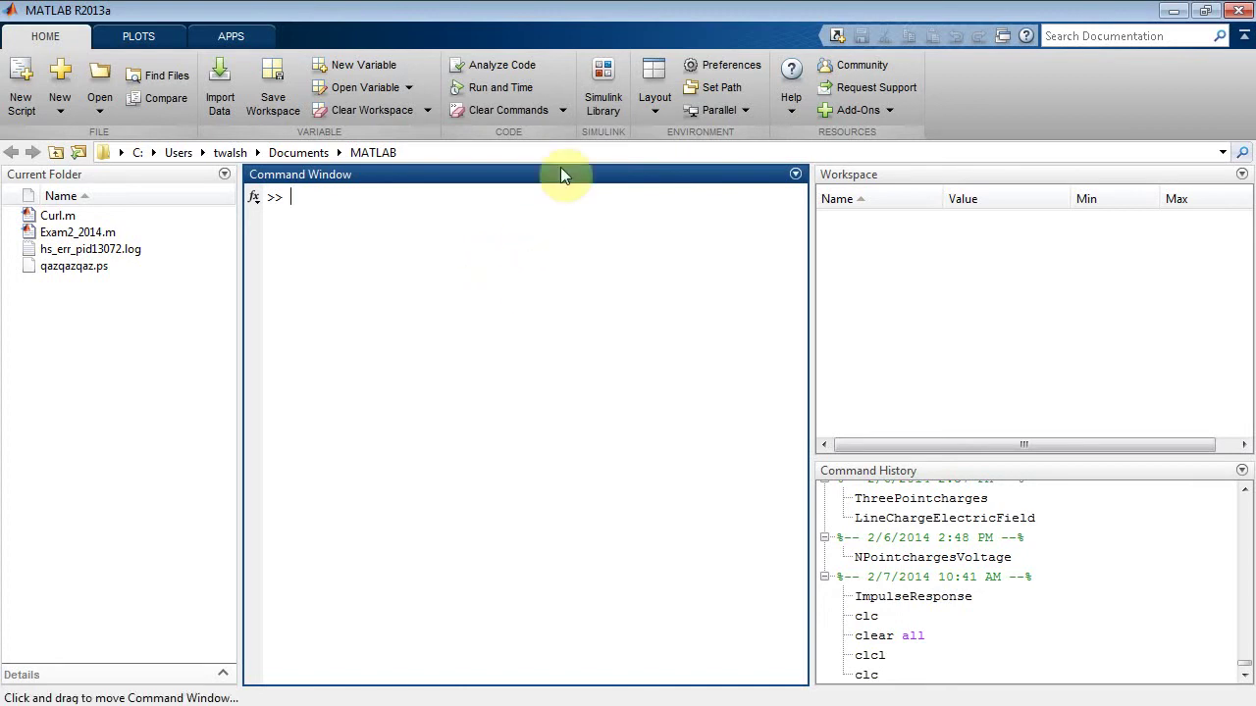
- Open the Simulink Library Browser, expand the Simulink library, and shrink the browser window
{"action": "left_click", "coordinate": [598, 78]}
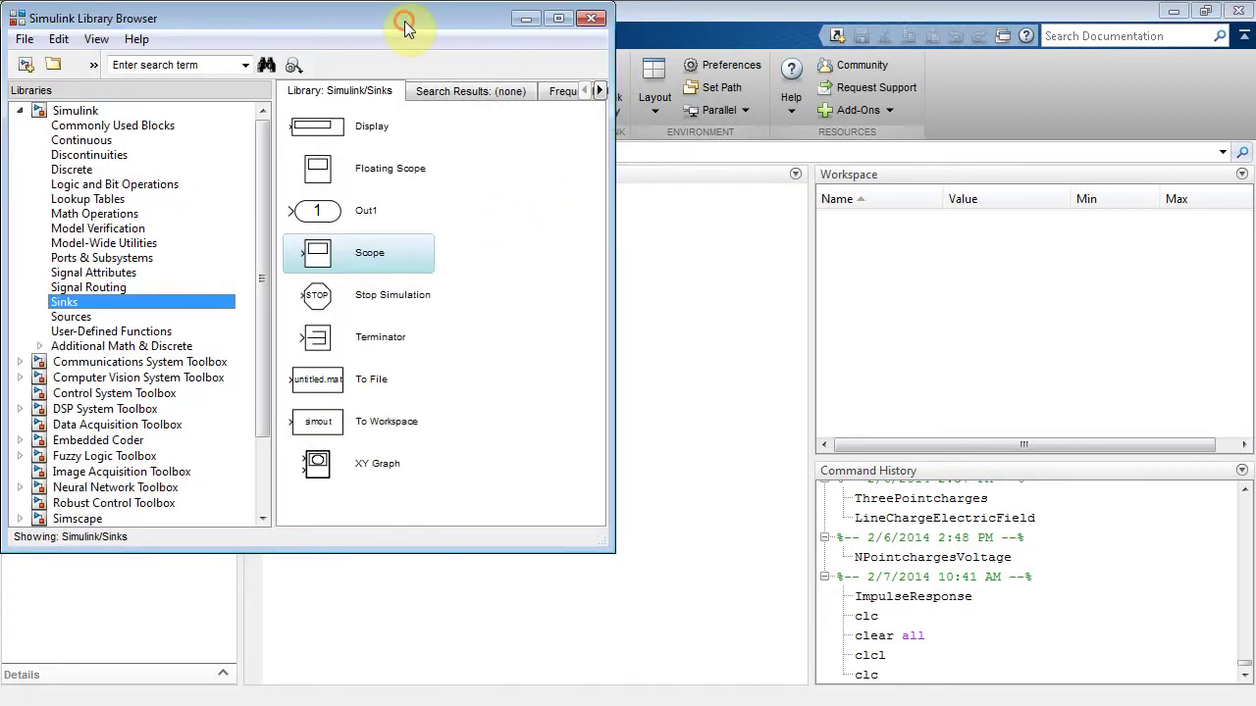
{"action": "left_click", "coordinate": [20, 110]}
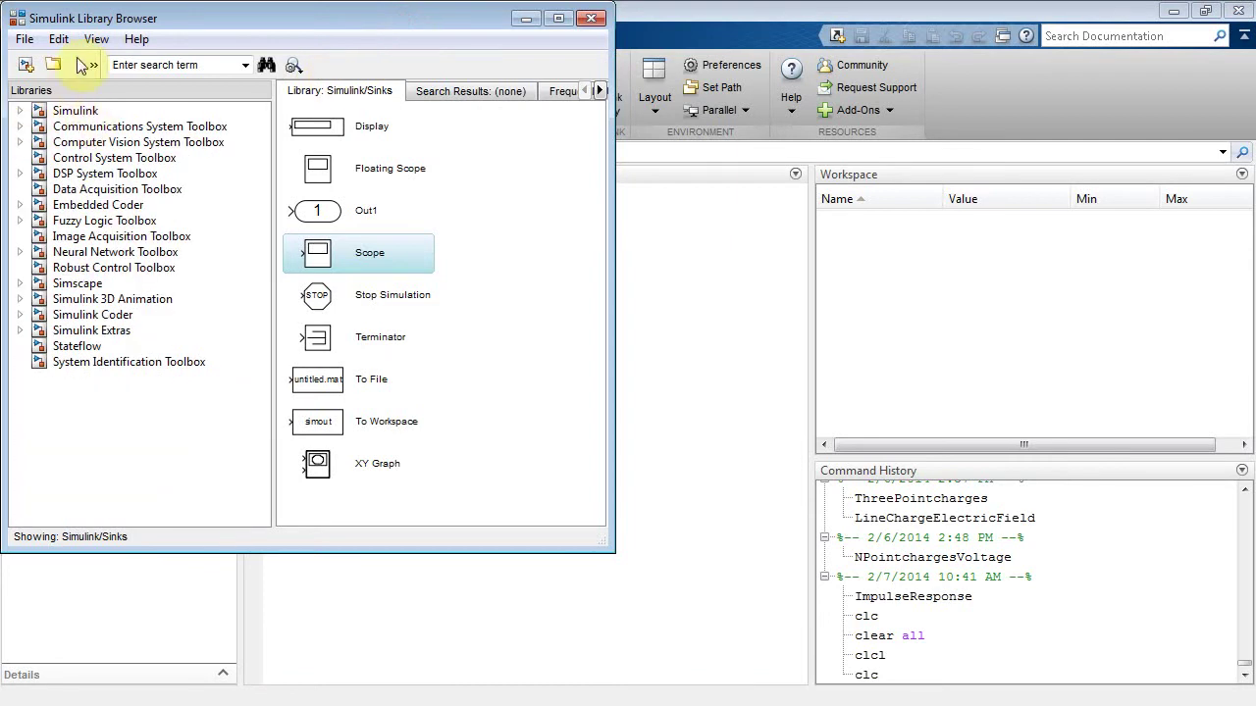
{"action": "left_click", "coordinate": [18, 111]}
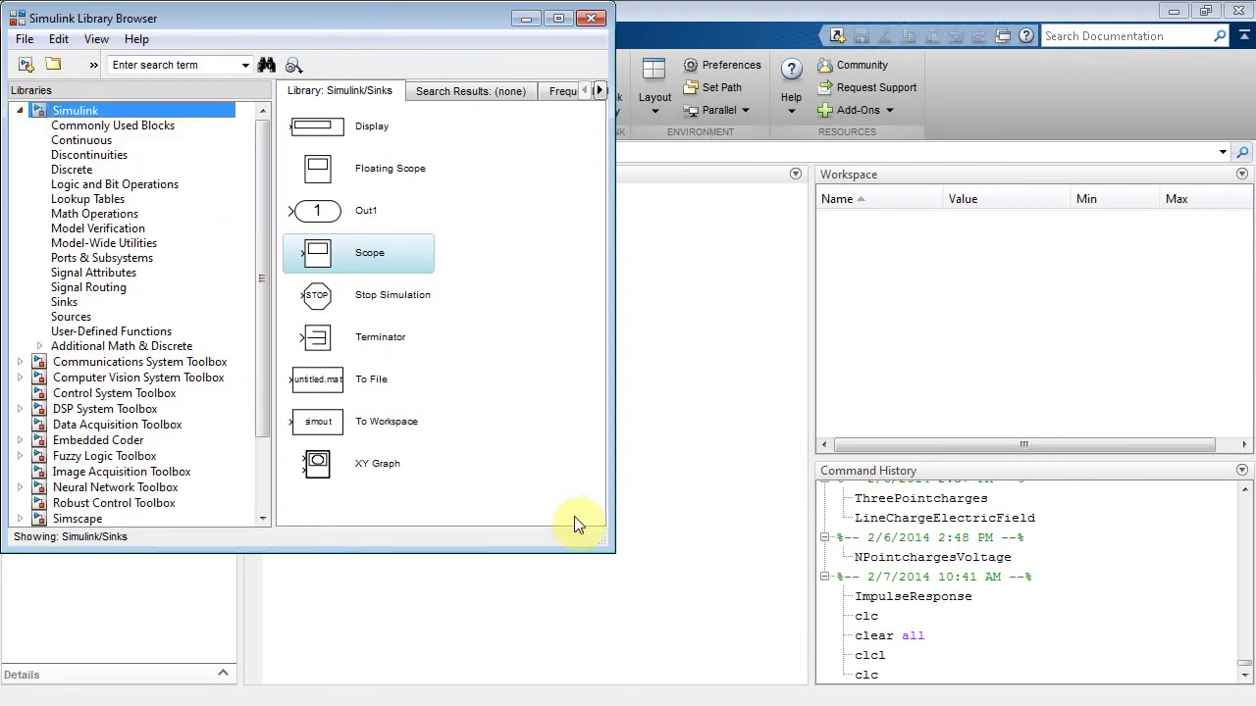
{"action": "left_click_drag", "start_coordinate": [608, 550], "coordinate": [527, 528]}
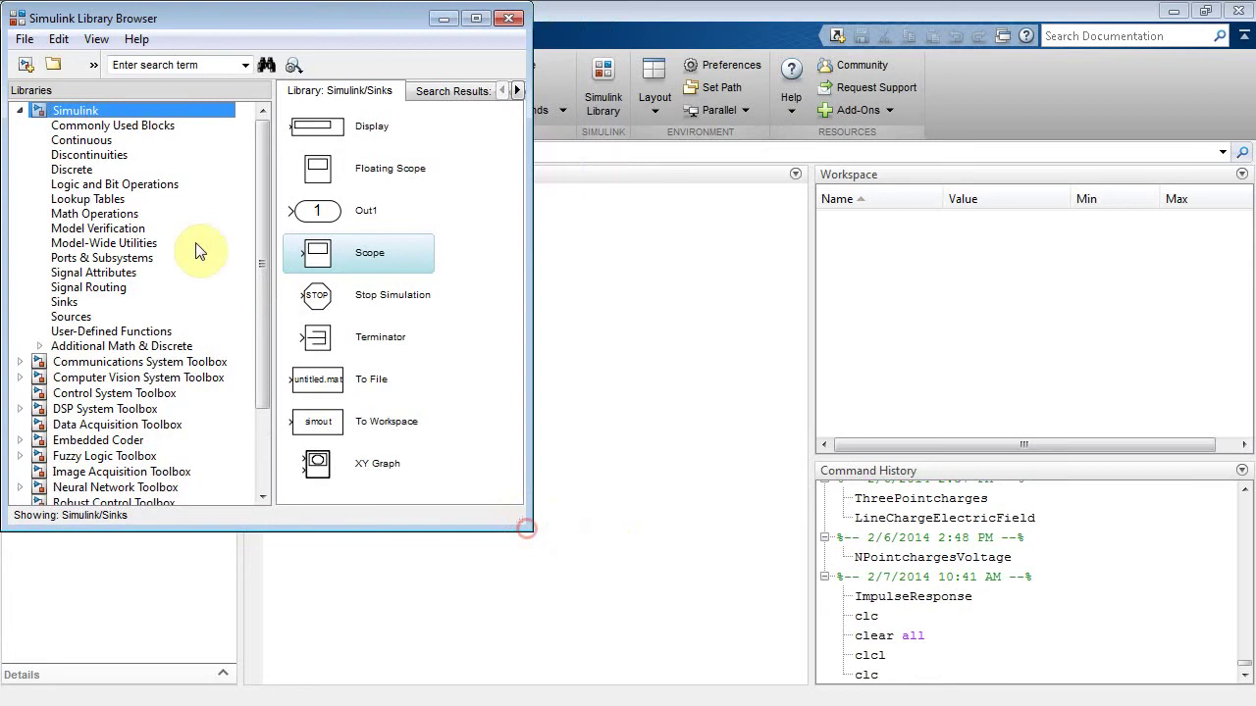
{"action": "left_click", "coordinate": [23, 40]}
- Create a new blank Simulink model and position its window beside the library browser
{"action": "mouse_move", "coordinate": [46, 65]}
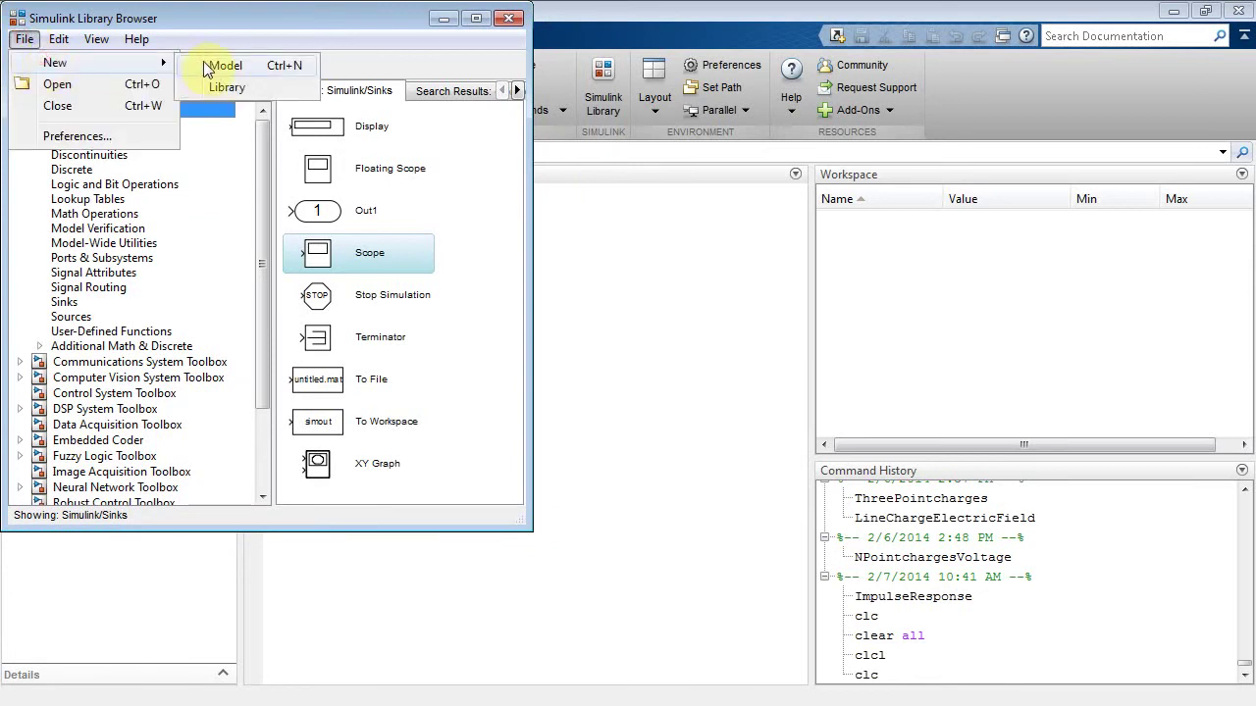
{"action": "left_click", "coordinate": [218, 62]}
{"action": "left_click_drag", "start_coordinate": [516, 95], "coordinate": [880, 199]}
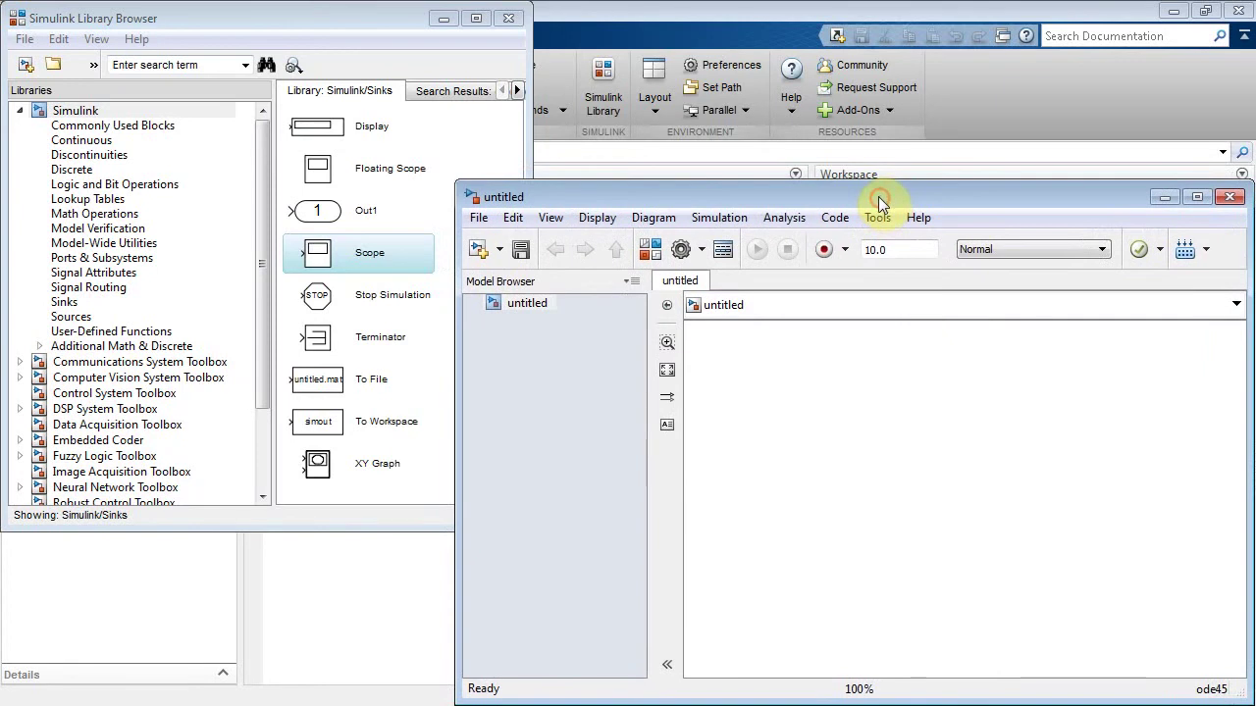
{"action": "left_click", "coordinate": [294, 35]}
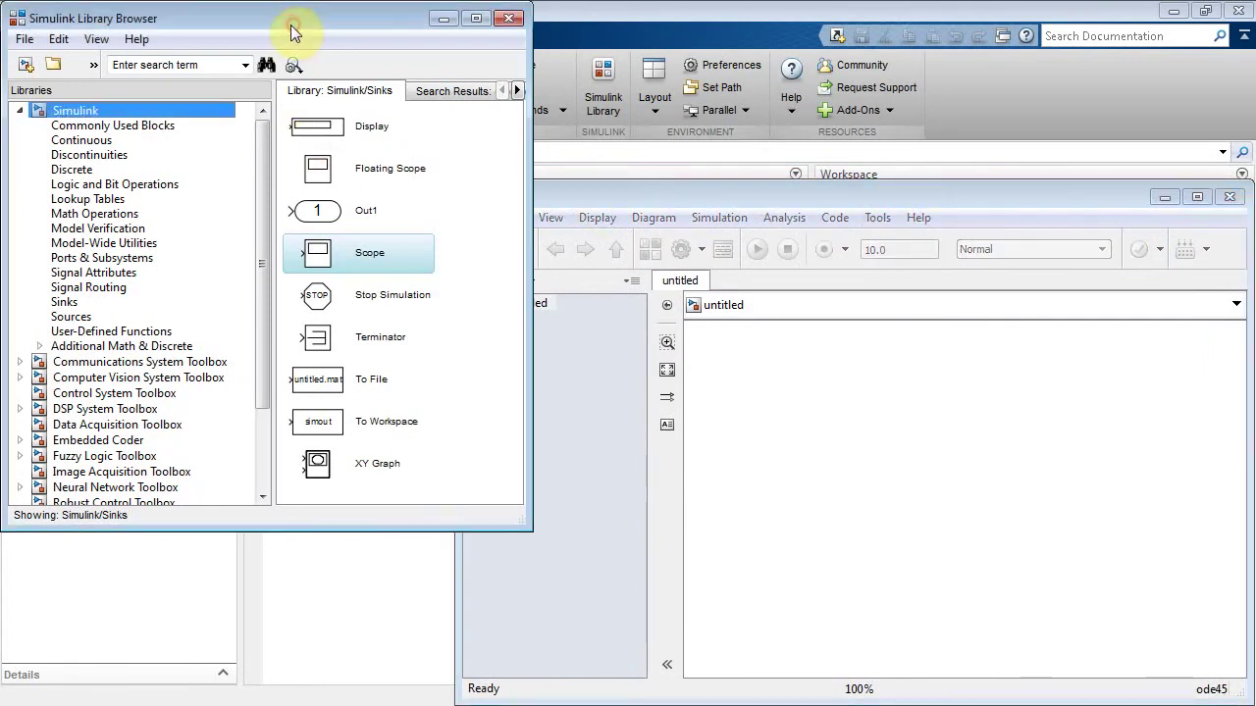
- Place Sine Wave, Scope and Add blocks on the canvas and wire Sine Wave into Add
{"action": "left_click", "coordinate": [75, 319]}
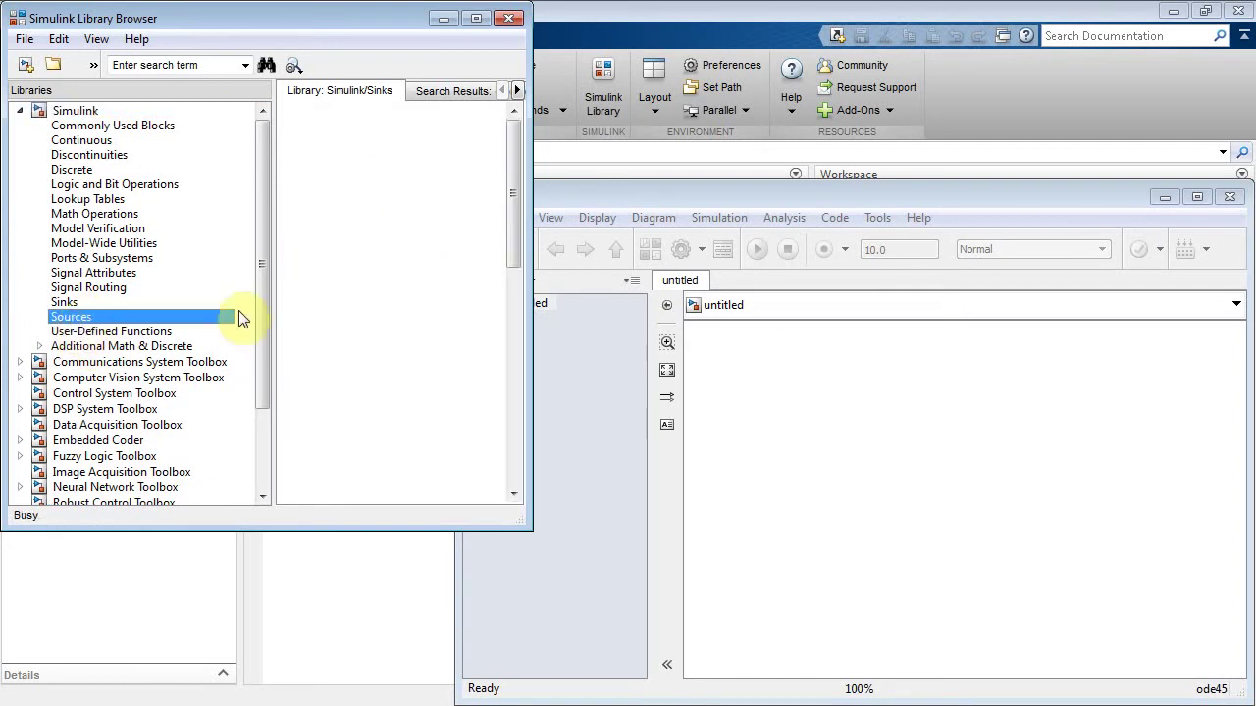
{"action": "left_click_drag", "start_coordinate": [511, 257], "coordinate": [503, 477]}
{"action": "left_click", "coordinate": [325, 398]}
{"action": "left_click_drag", "start_coordinate": [325, 397], "coordinate": [765, 383]}
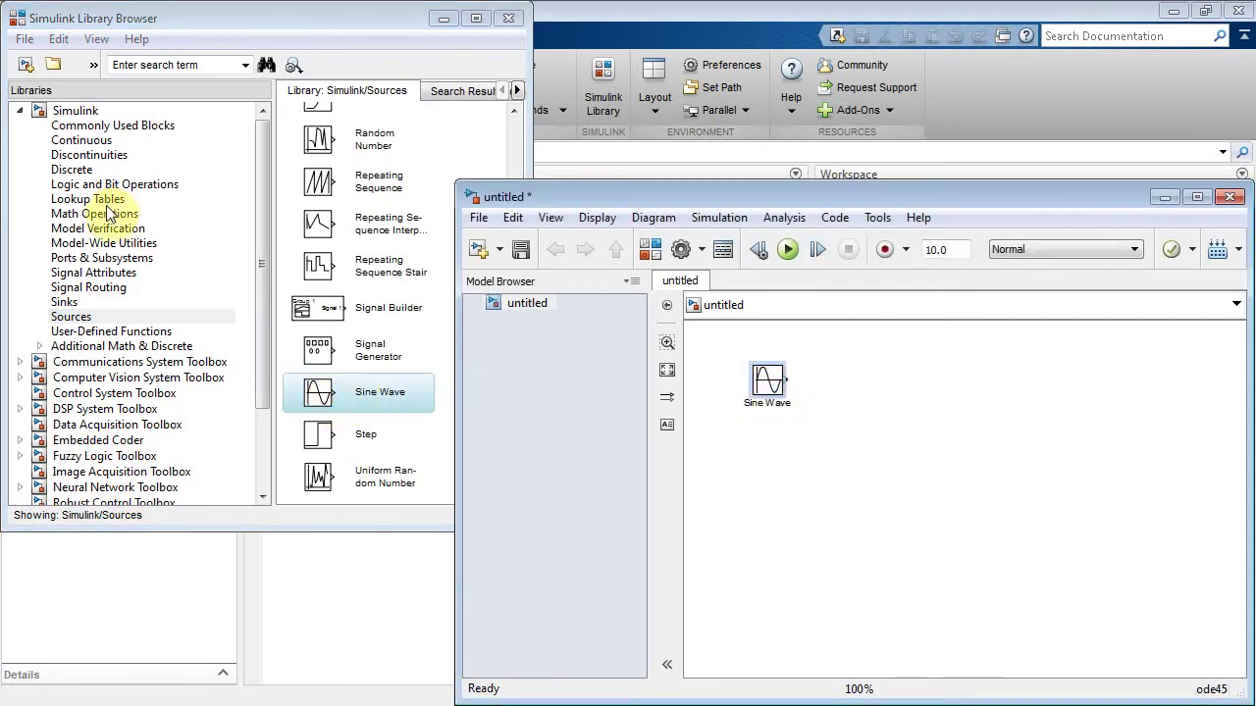
{"action": "left_click", "coordinate": [79, 302]}
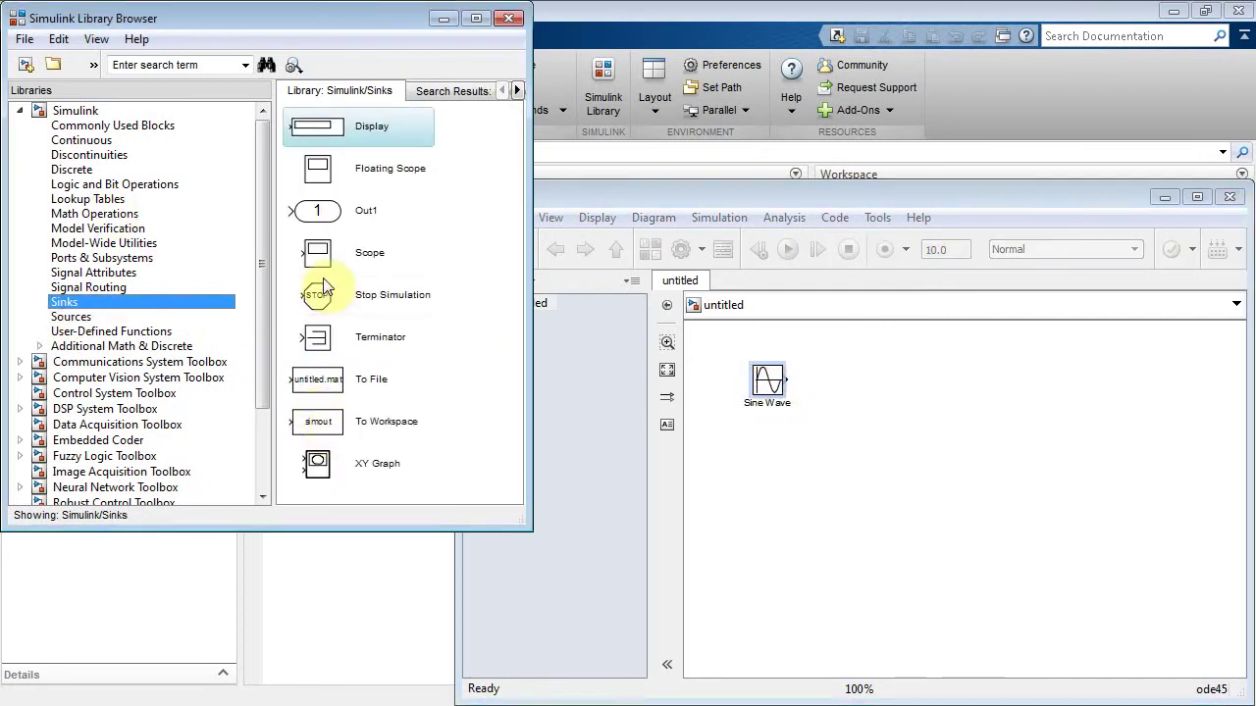
{"action": "left_click_drag", "start_coordinate": [317, 257], "coordinate": [1135, 384]}
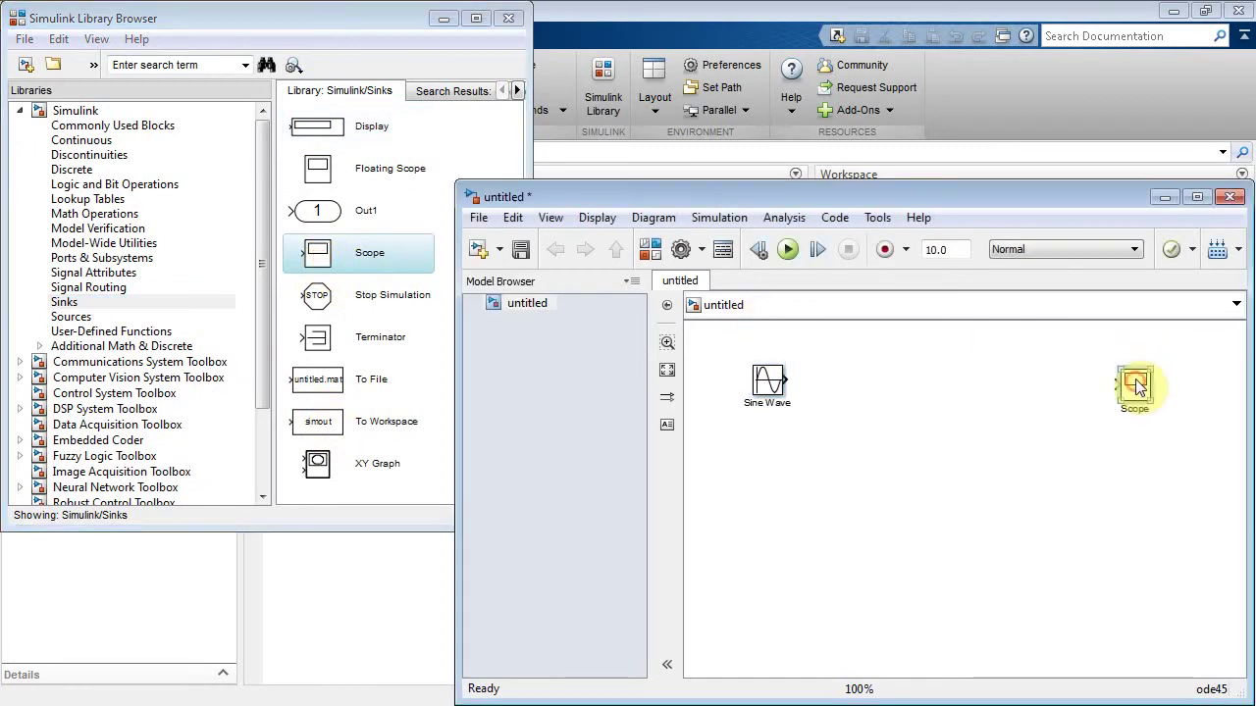
{"action": "left_click", "coordinate": [80, 214]}
{"action": "left_click_drag", "start_coordinate": [315, 168], "coordinate": [1117, 383]}
{"action": "left_click_drag", "start_coordinate": [785, 379], "coordinate": [932, 386]}
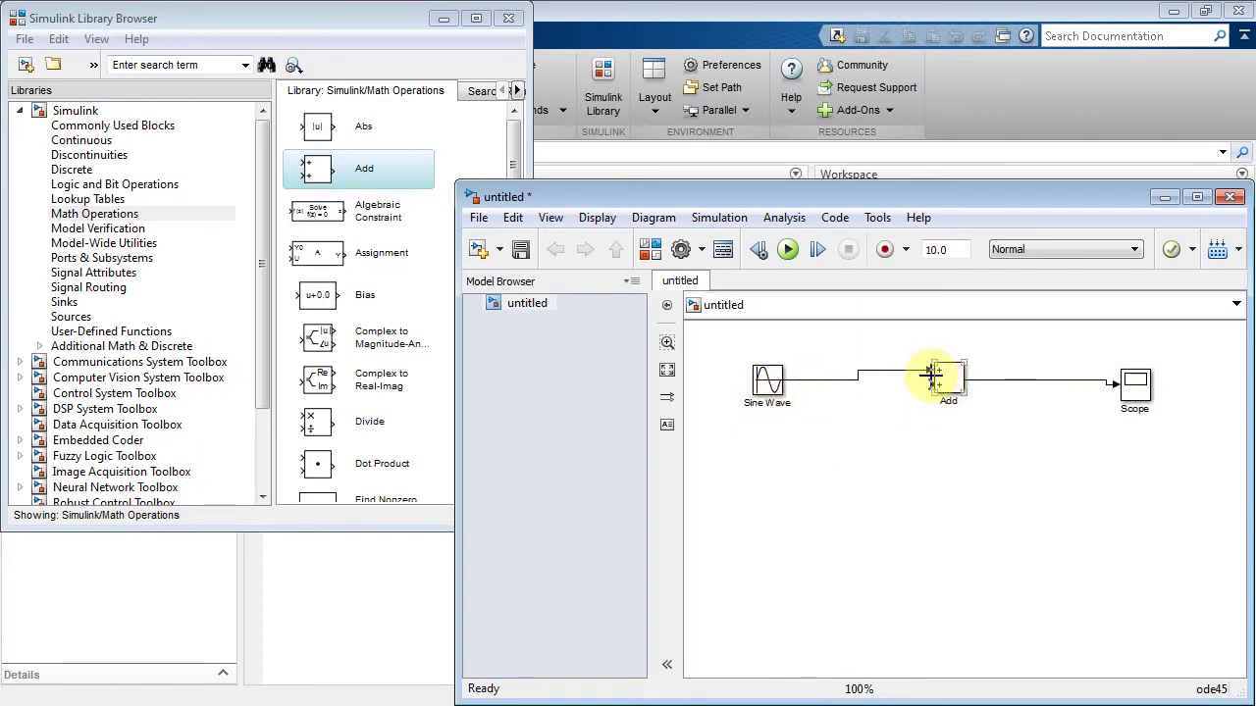
- Run the model and autoscale the Scope so the sine wave spans -1 to 1
{"action": "left_click", "coordinate": [788, 250]}
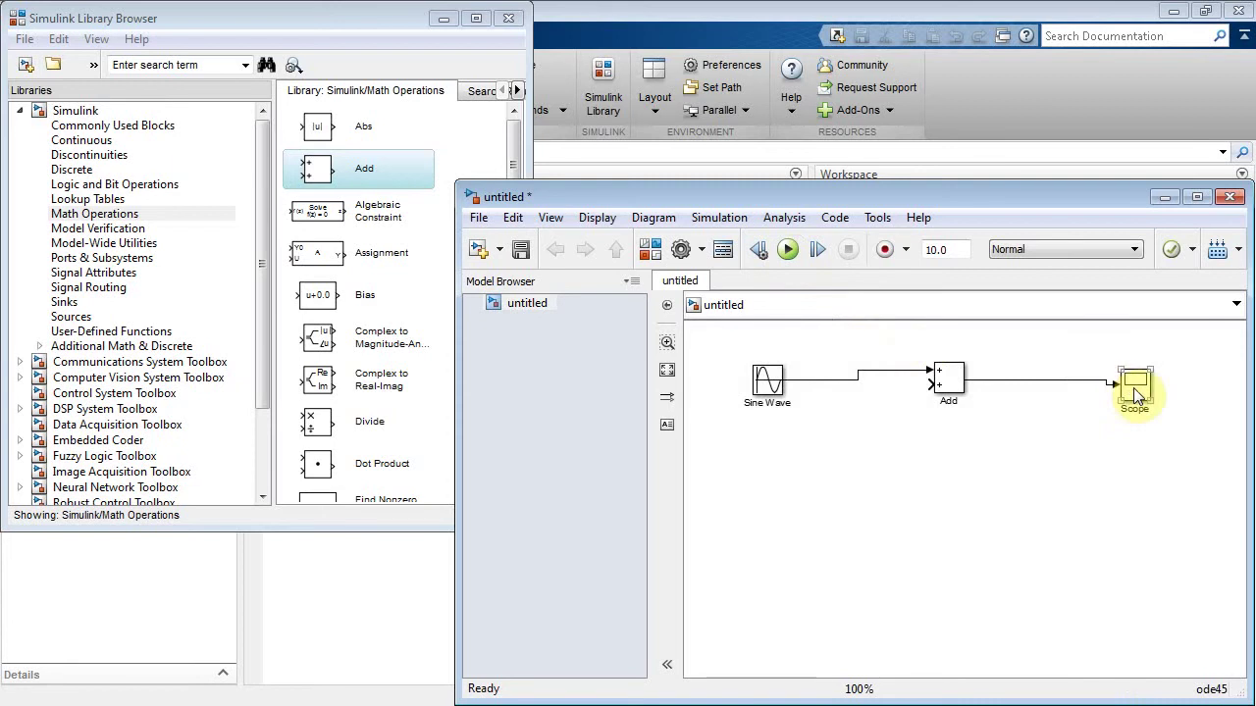
{"action": "double_click", "coordinate": [1136, 390]}
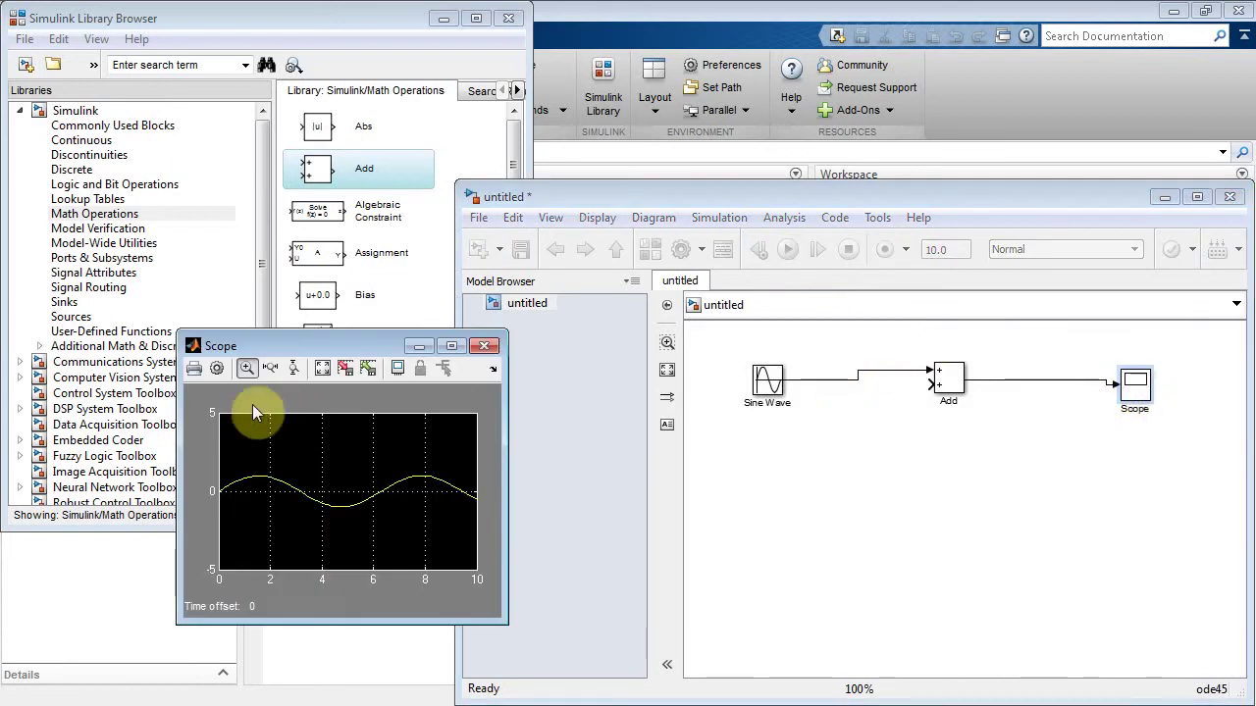
{"action": "left_click", "coordinate": [325, 369]}
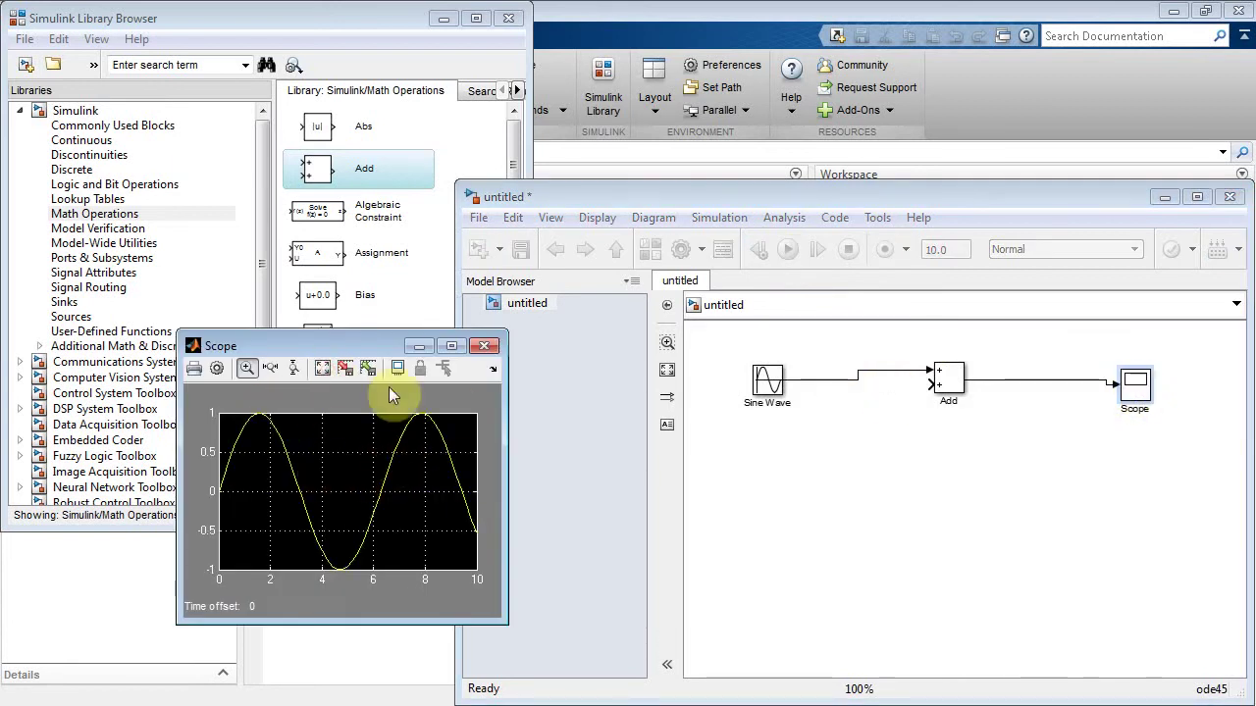
{"action": "left_click_drag", "start_coordinate": [372, 355], "coordinate": [290, 370]}
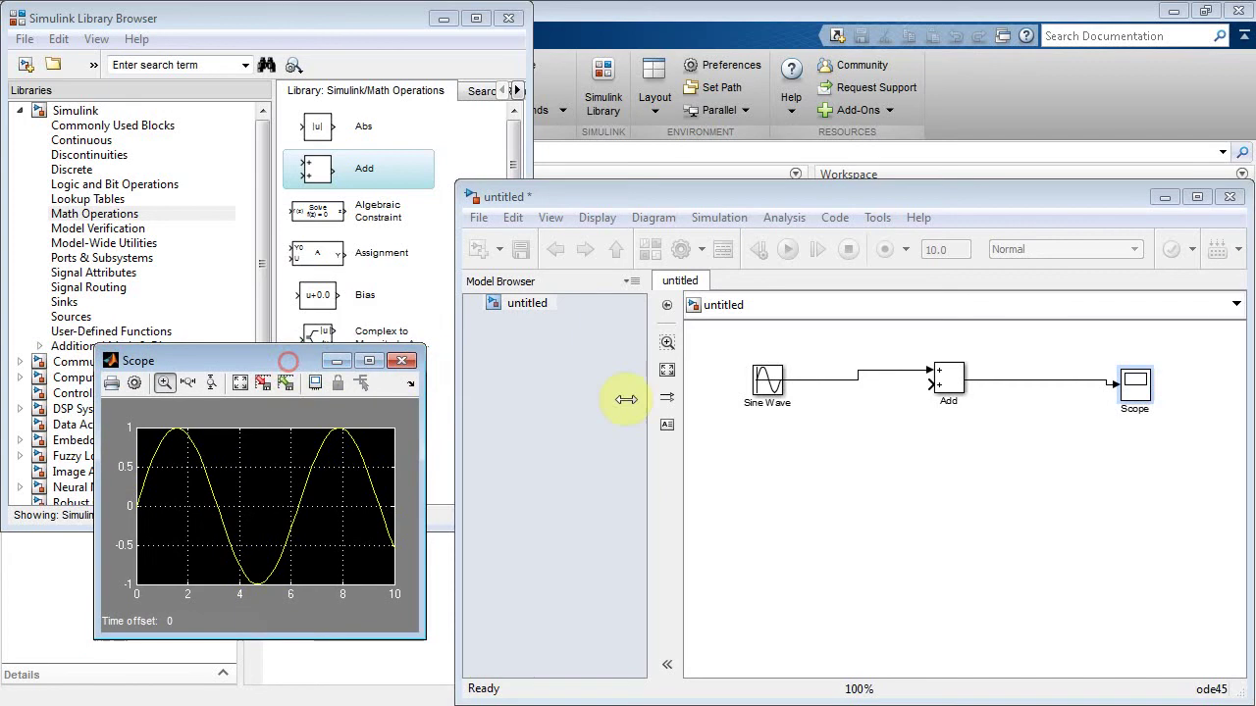
{"action": "left_click", "coordinate": [827, 495]}
{"action": "left_click", "coordinate": [780, 397]}
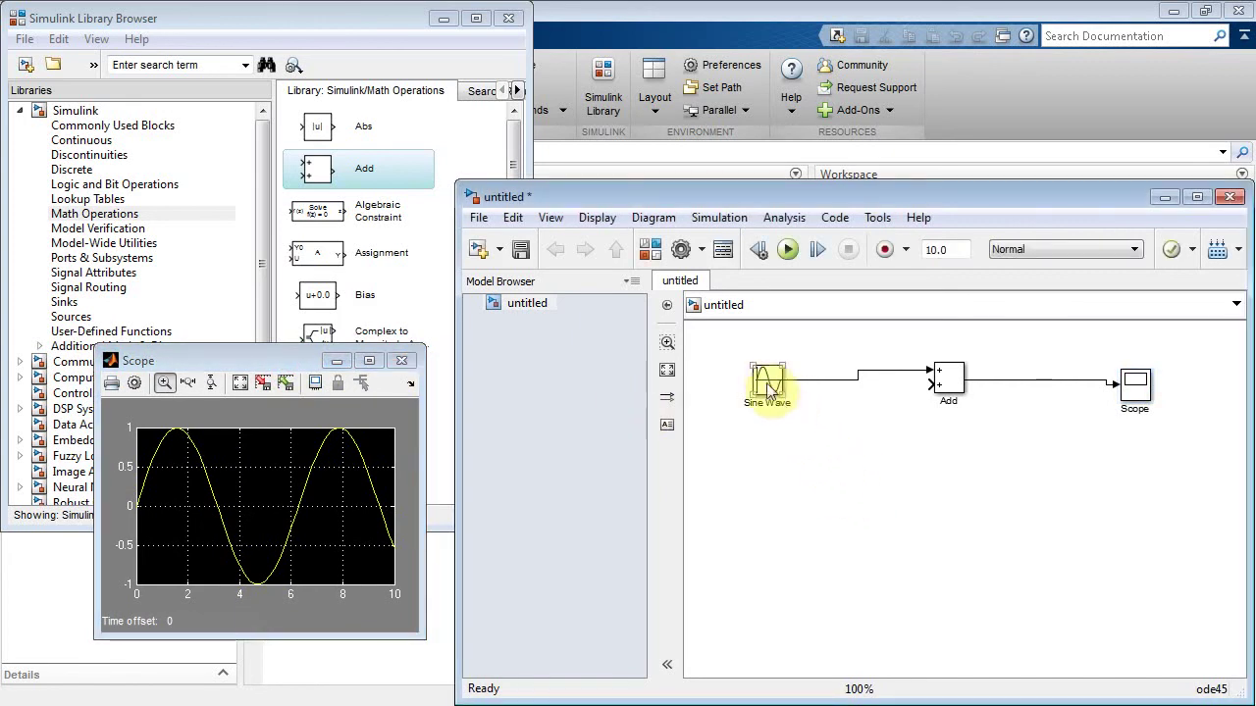
{"action": "double_click", "coordinate": [769, 382]}
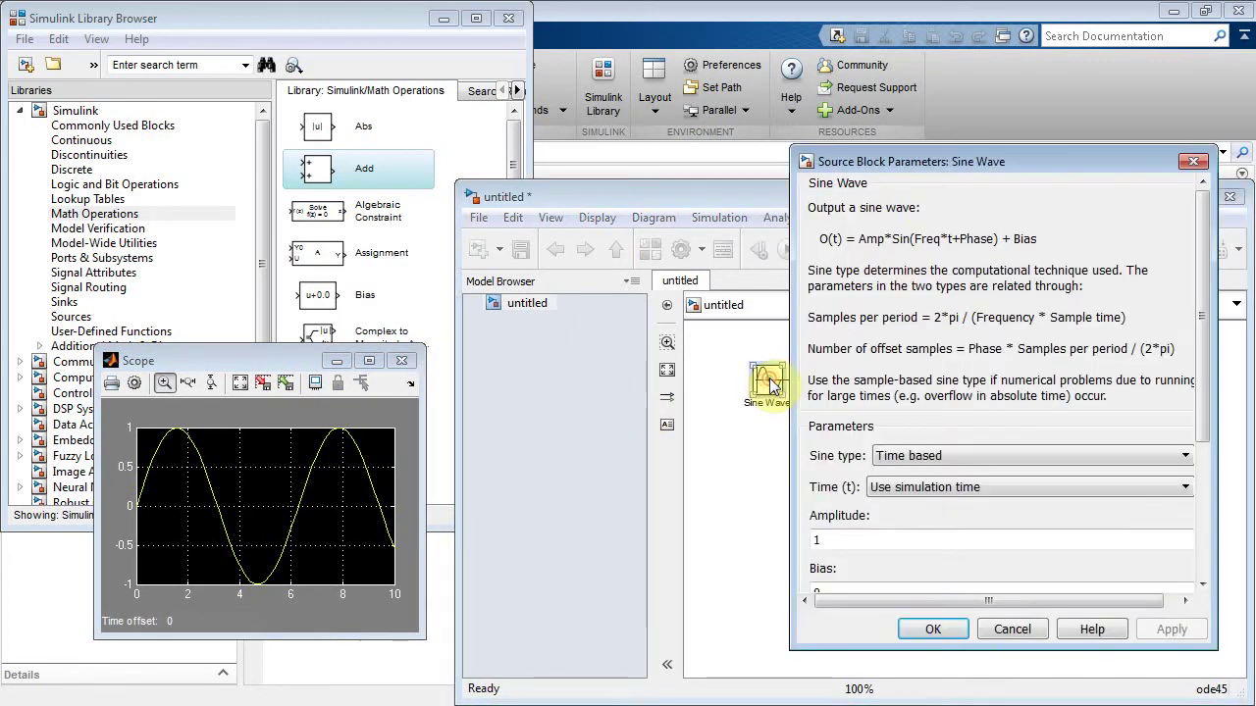
{"action": "left_click_drag", "start_coordinate": [928, 163], "coordinate": [844, 101]}
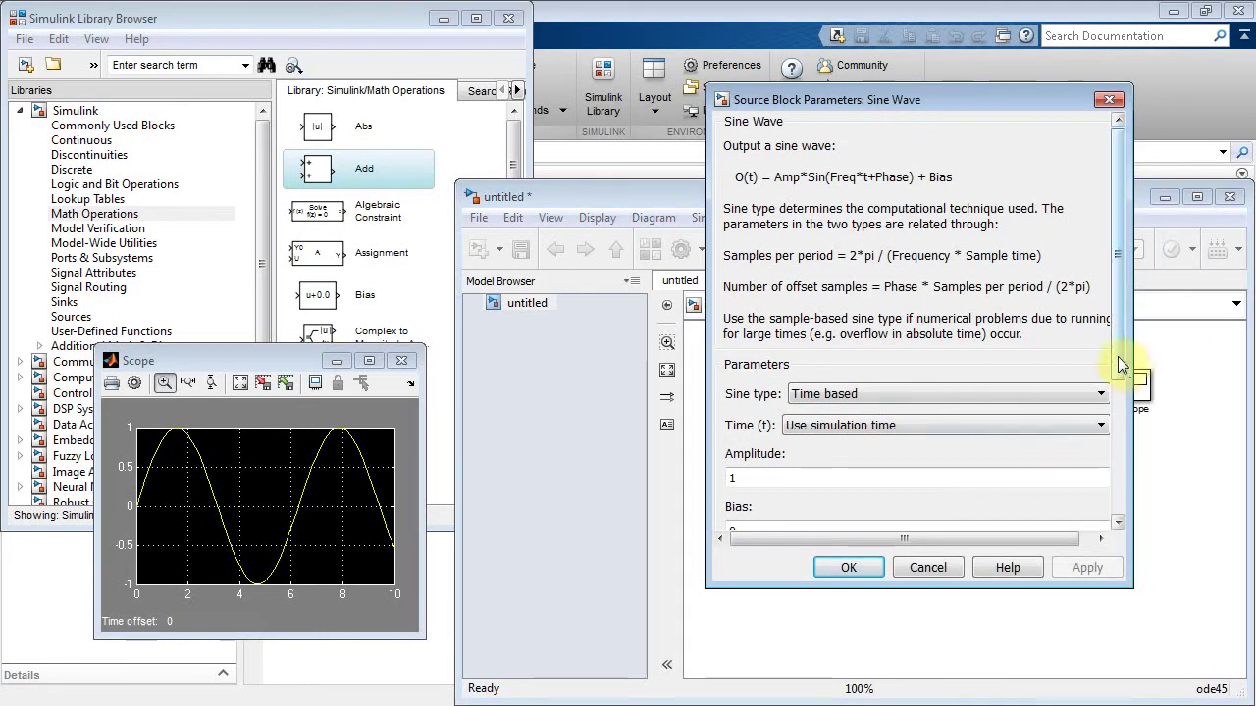
{"action": "left_click_drag", "start_coordinate": [1119, 359], "coordinate": [1115, 482]}
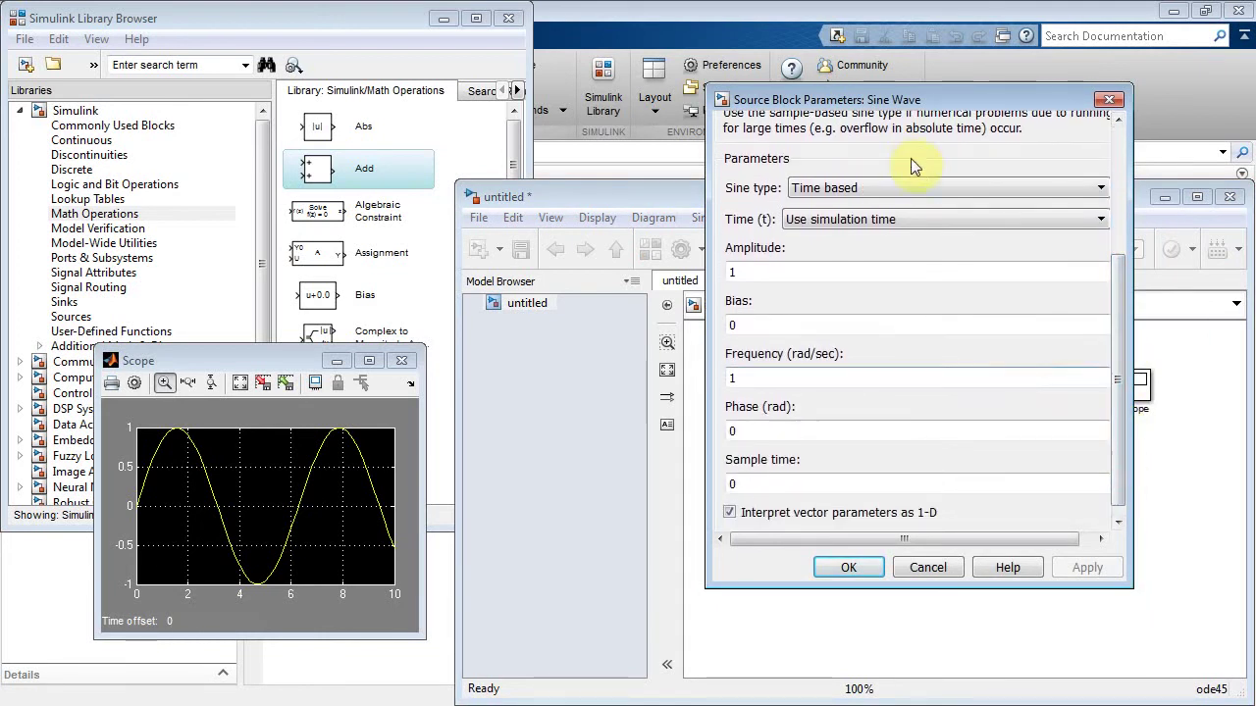
{"action": "left_click", "coordinate": [910, 188]}
{"action": "left_click", "coordinate": [903, 218]}
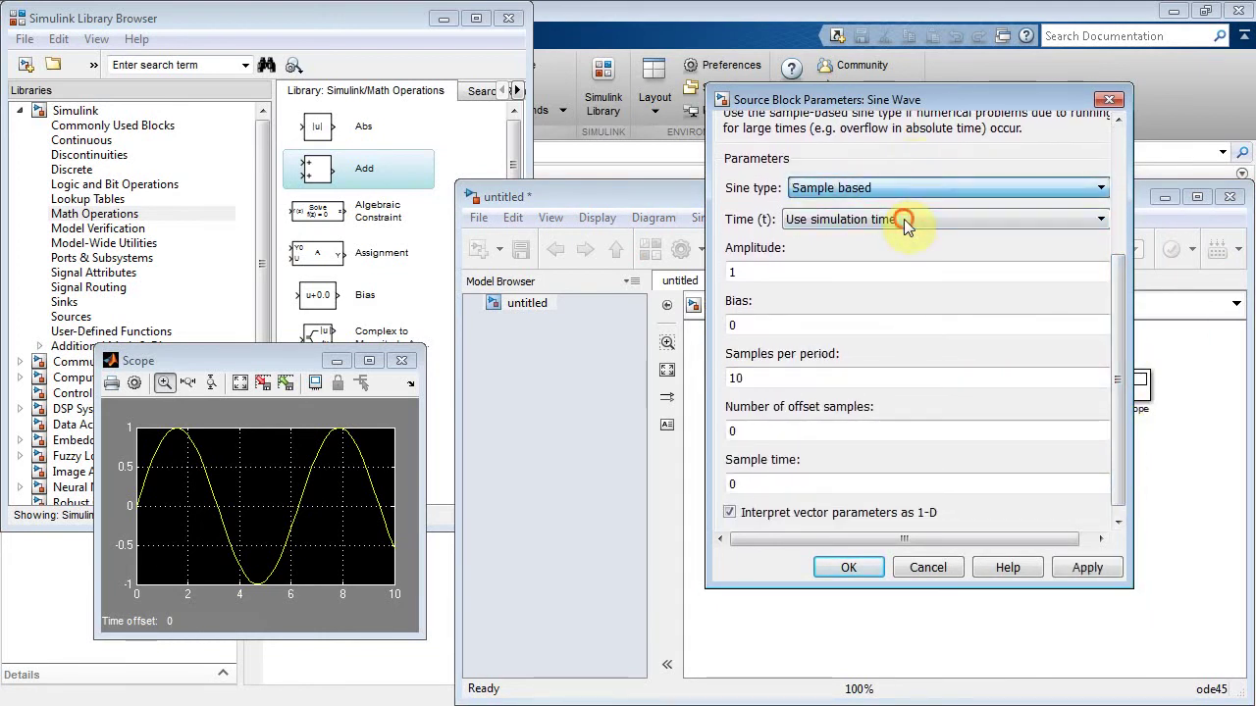
{"action": "left_click", "coordinate": [900, 188]}
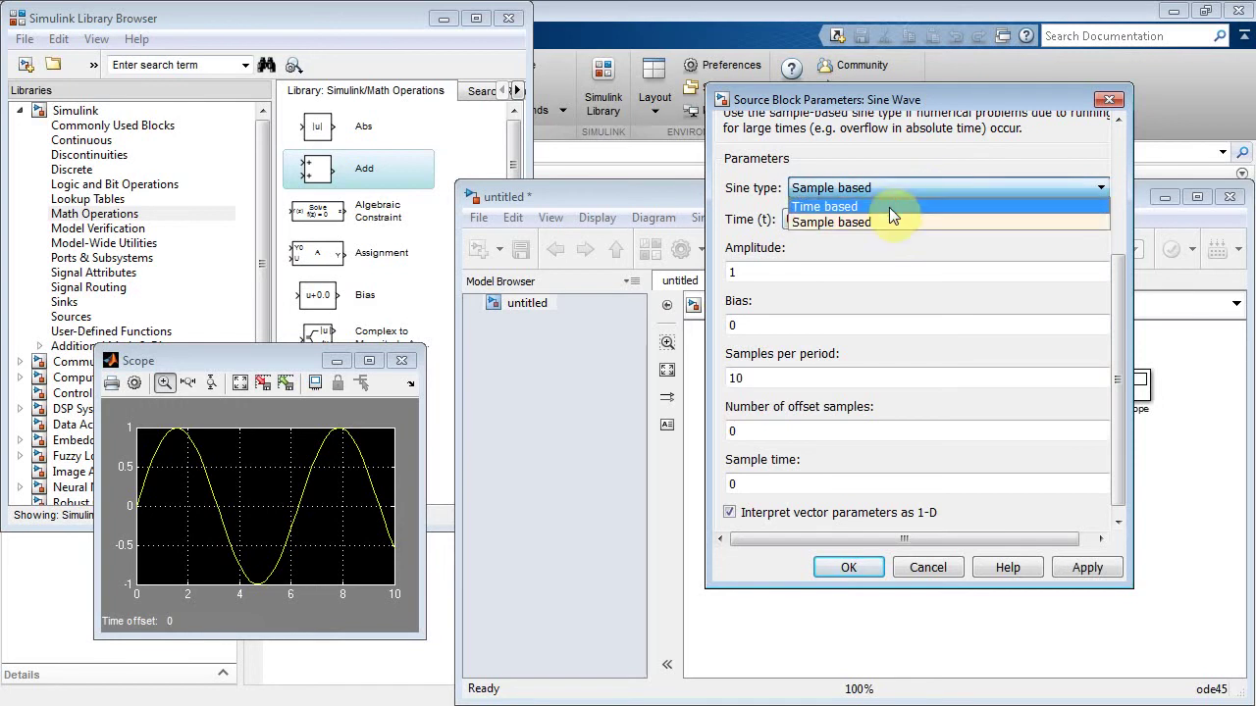
{"action": "left_click", "coordinate": [890, 206]}
{"action": "left_click", "coordinate": [892, 218]}
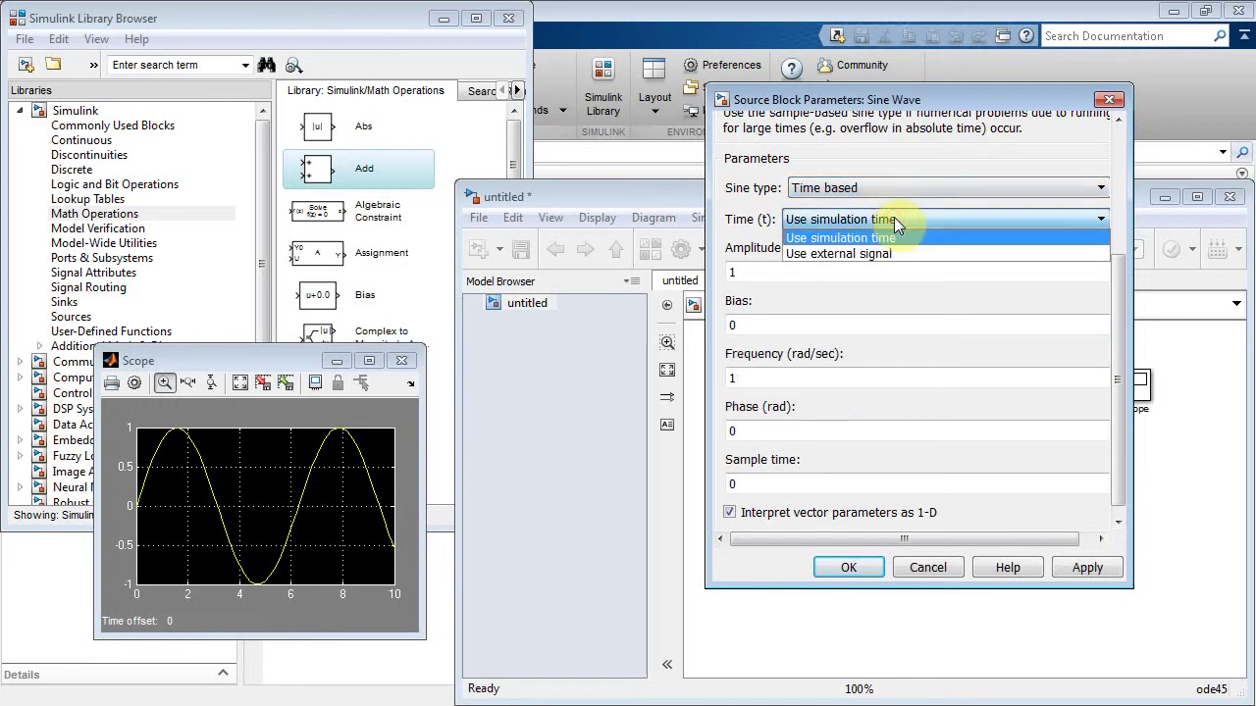
{"action": "left_click", "coordinate": [882, 256]}
{"action": "left_click", "coordinate": [888, 285]}
{"action": "left_click", "coordinate": [878, 304]}
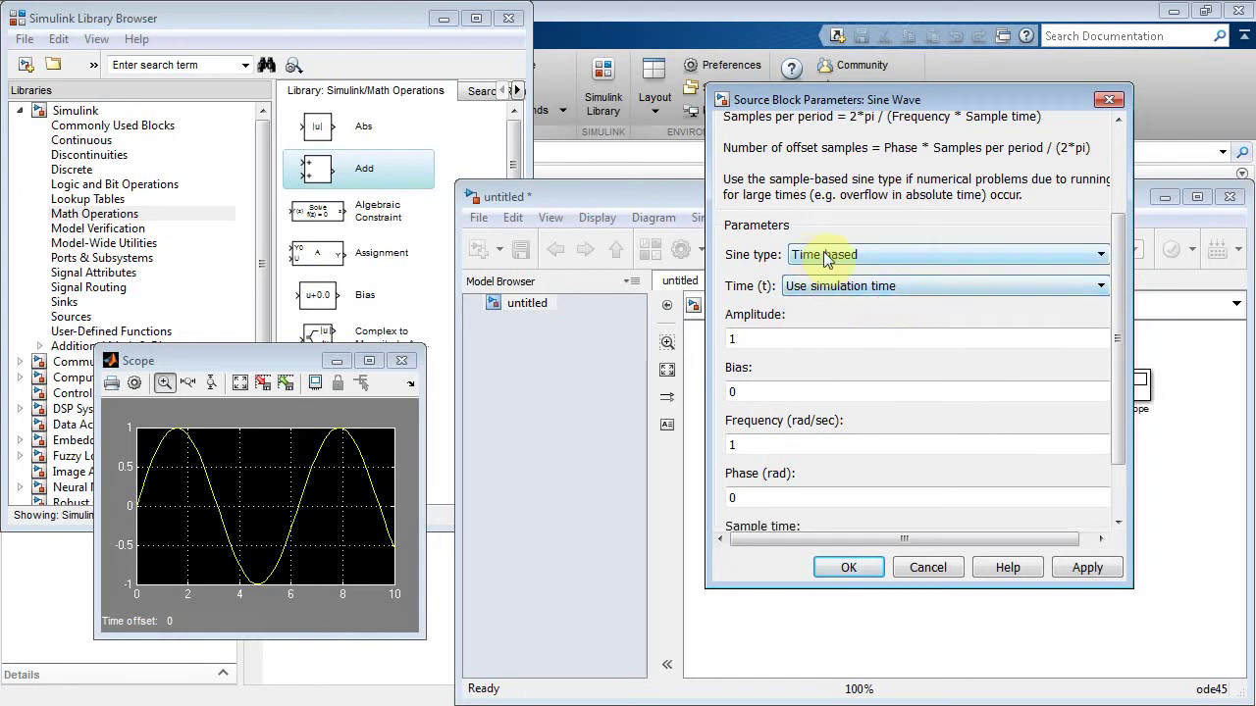
{"action": "left_click", "coordinate": [734, 446]}
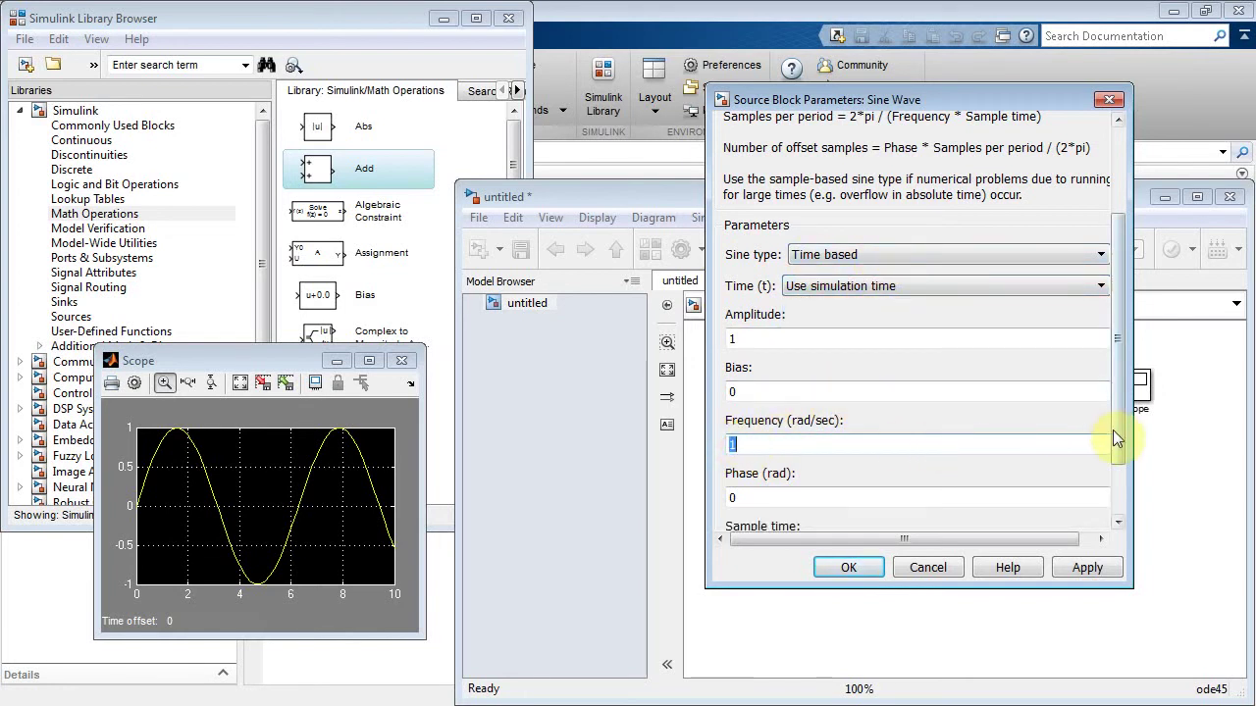
{"action": "left_click_drag", "start_coordinate": [1113, 429], "coordinate": [1124, 495]}
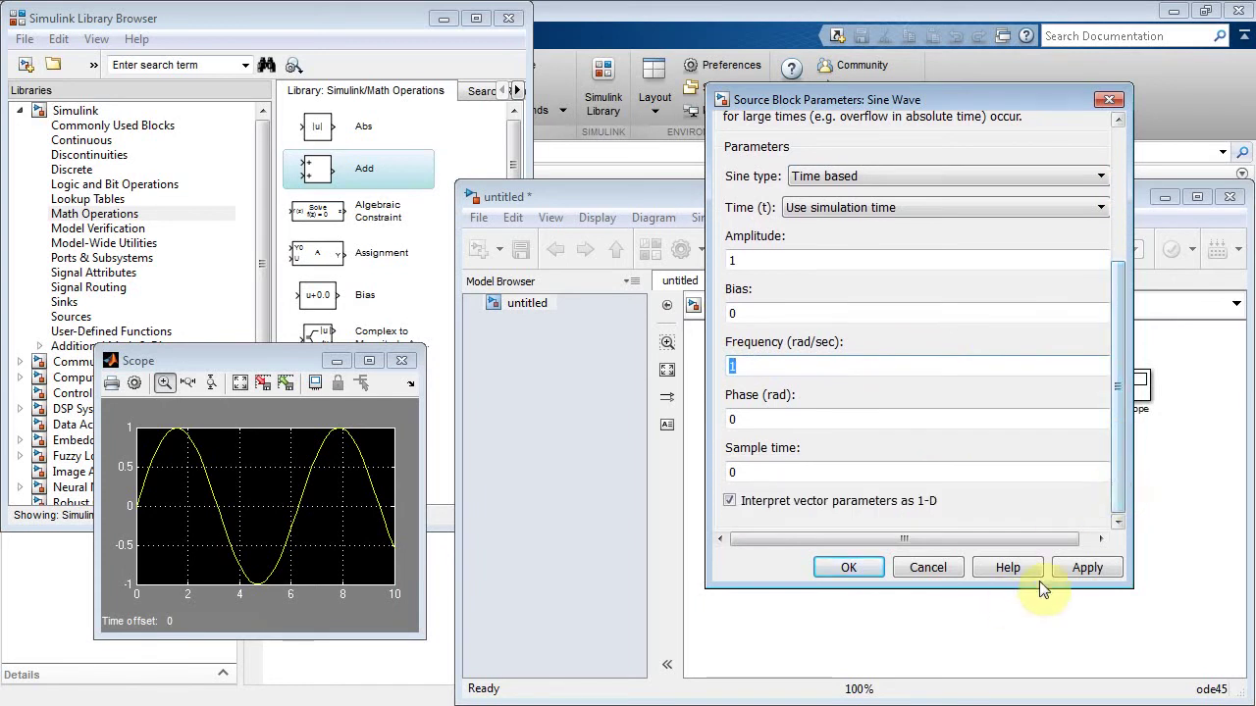
{"action": "left_click", "coordinate": [1079, 571]}
{"action": "left_click", "coordinate": [865, 569]}
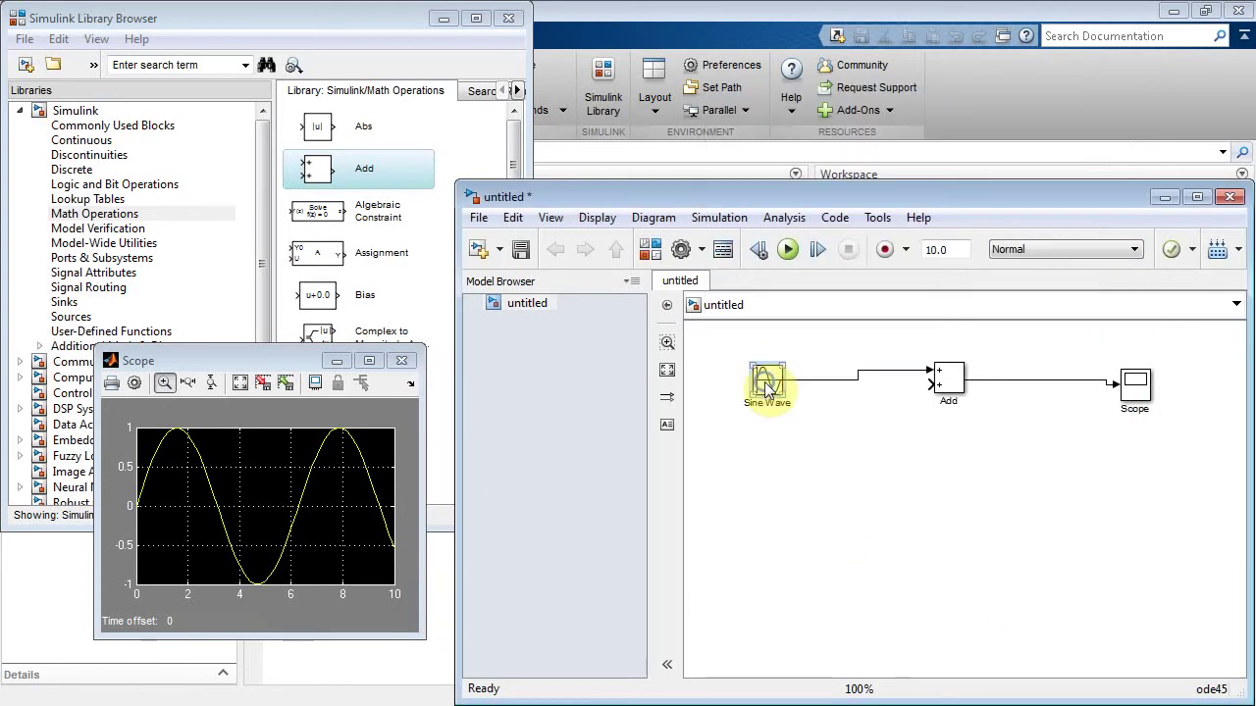
- Copy the Sine Wave block and paste seven copies onto the canvas
{"action": "right_click", "coordinate": [775, 388]}
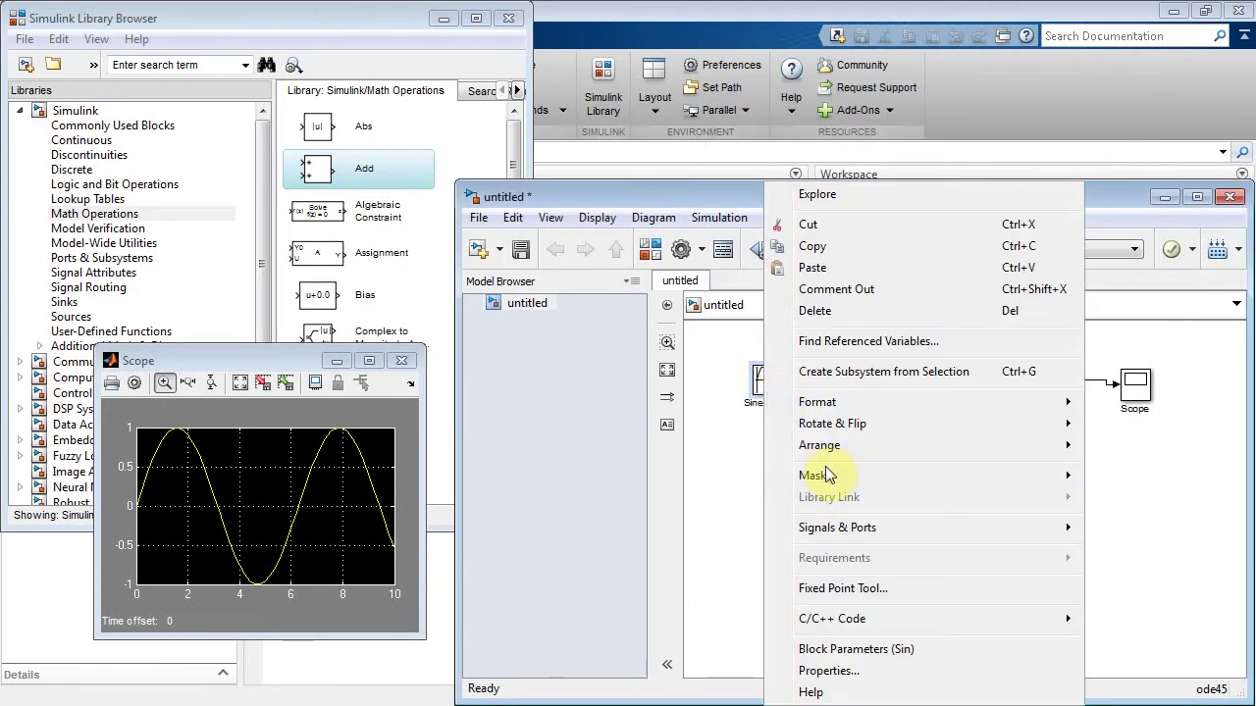
{"action": "left_click", "coordinate": [818, 247]}
{"action": "right_click", "coordinate": [772, 479]}
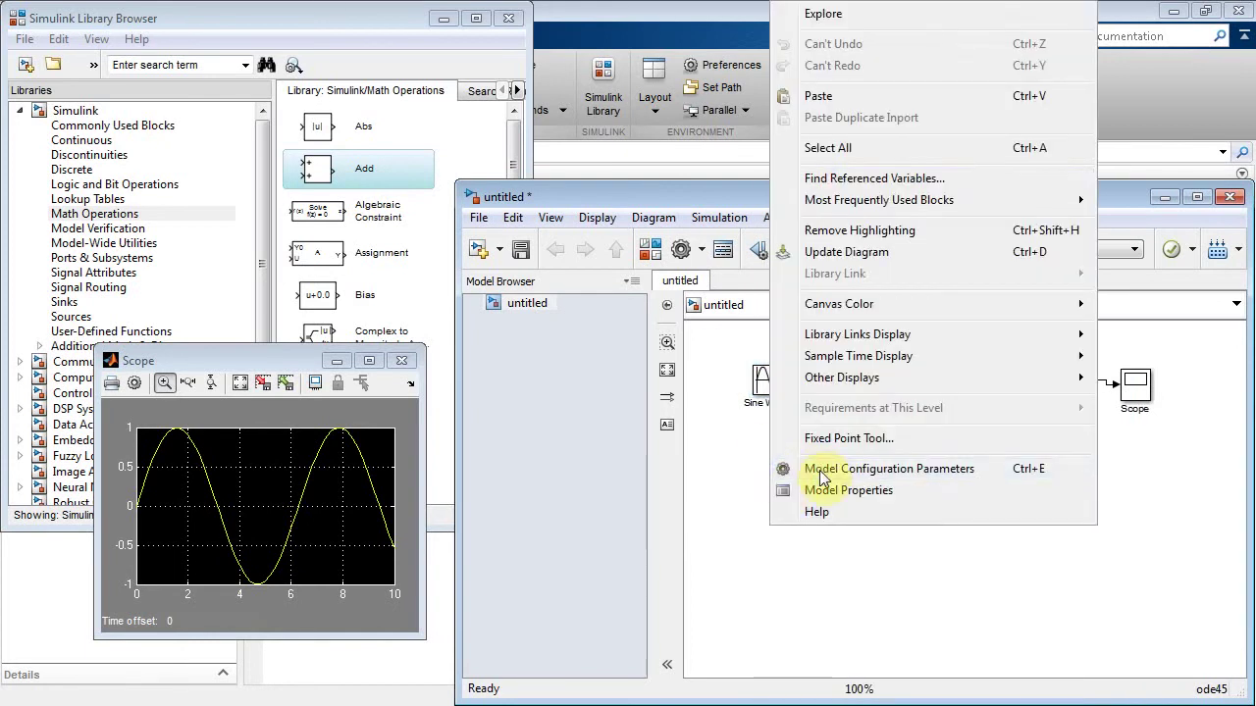
{"action": "left_click", "coordinate": [839, 91]}
{"action": "left_click", "coordinate": [925, 614]}
{"action": "key", "text": "ctrl+v"}
{"action": "left_click", "coordinate": [922, 579]}
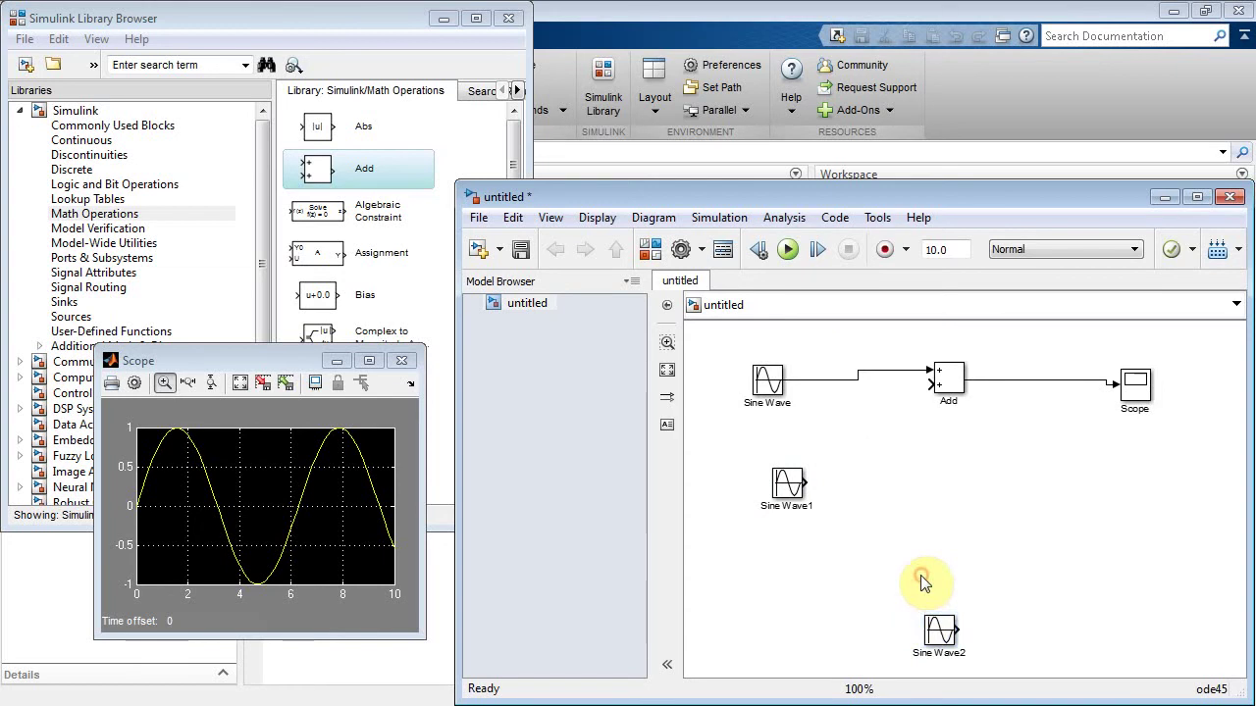
{"action": "left_click", "coordinate": [905, 531]}
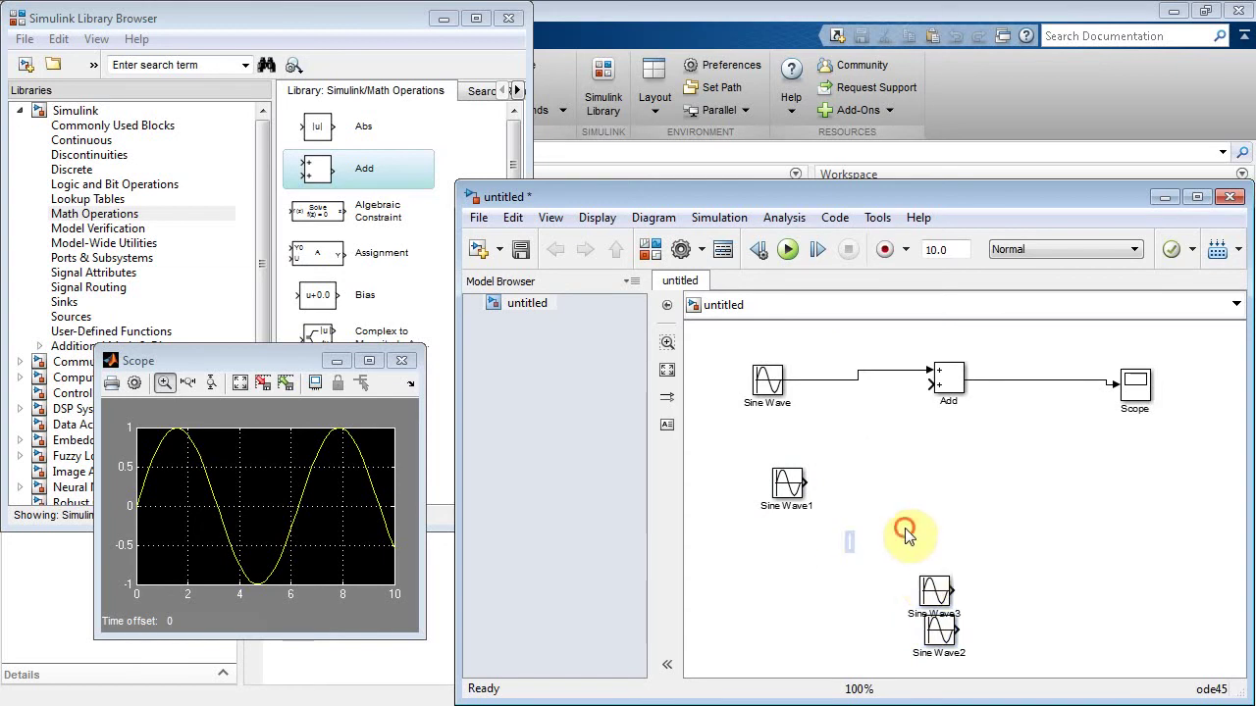
{"action": "key", "text": "ctrl+v"}
{"action": "left_click", "coordinate": [864, 530]}
{"action": "left_click", "coordinate": [831, 566]}
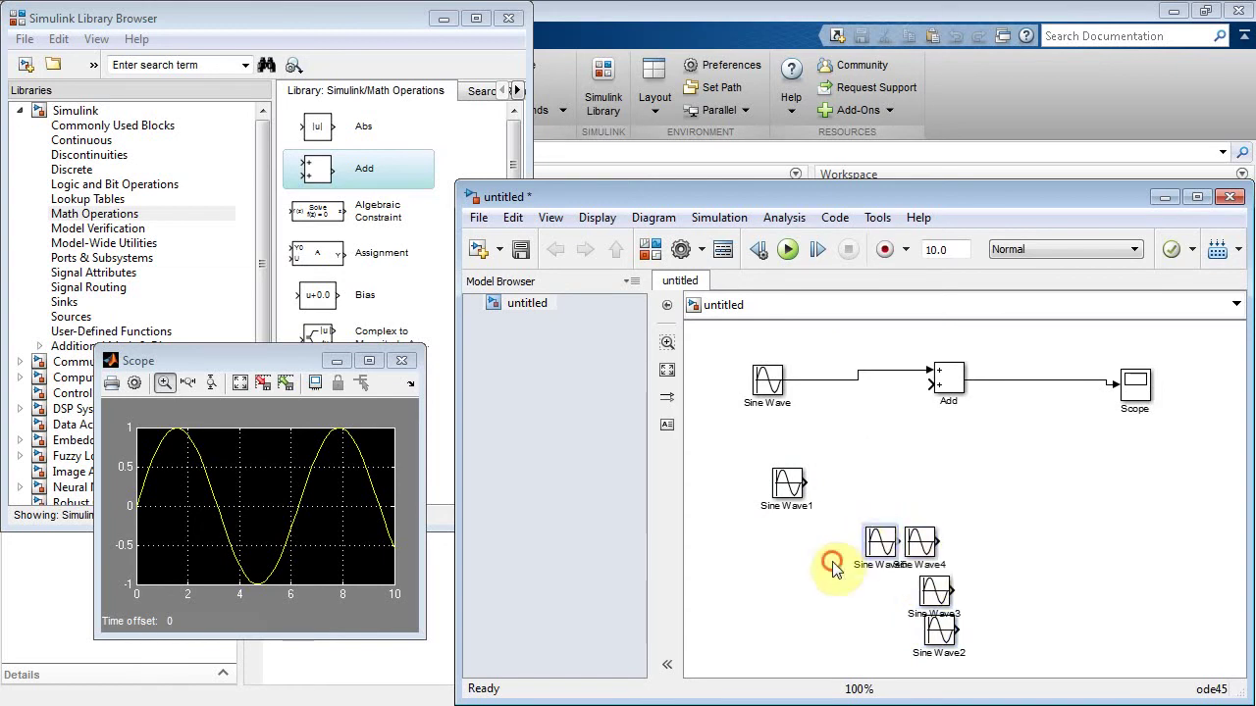
{"action": "key", "text": "ctrl+v"}
{"action": "left_click", "coordinate": [983, 580]}
- Arrange Sine Wave1–7 in a column below the original and stretch the Add block taller
{"action": "left_click_drag", "start_coordinate": [947, 636], "coordinate": [775, 541]}
{"action": "left_click_drag", "start_coordinate": [788, 482], "coordinate": [775, 448]}
{"action": "left_click_drag", "start_coordinate": [773, 538], "coordinate": [778, 507]}
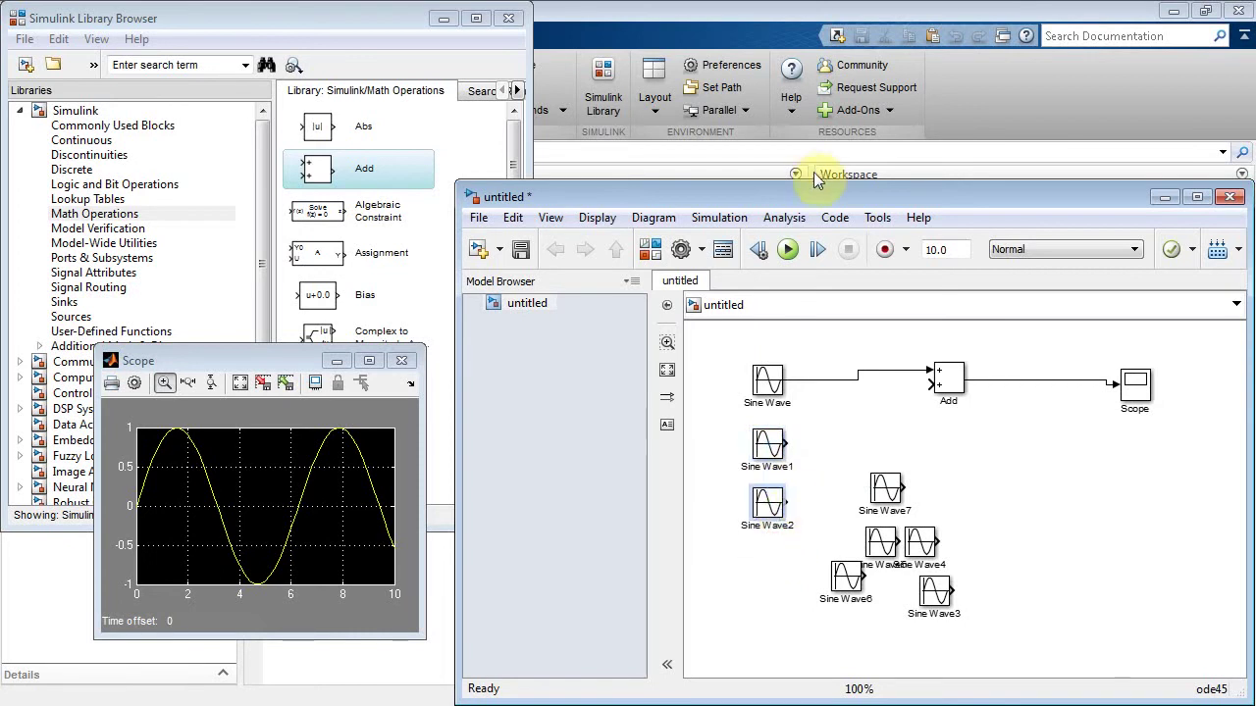
{"action": "left_click_drag", "start_coordinate": [820, 183], "coordinate": [813, 22]}
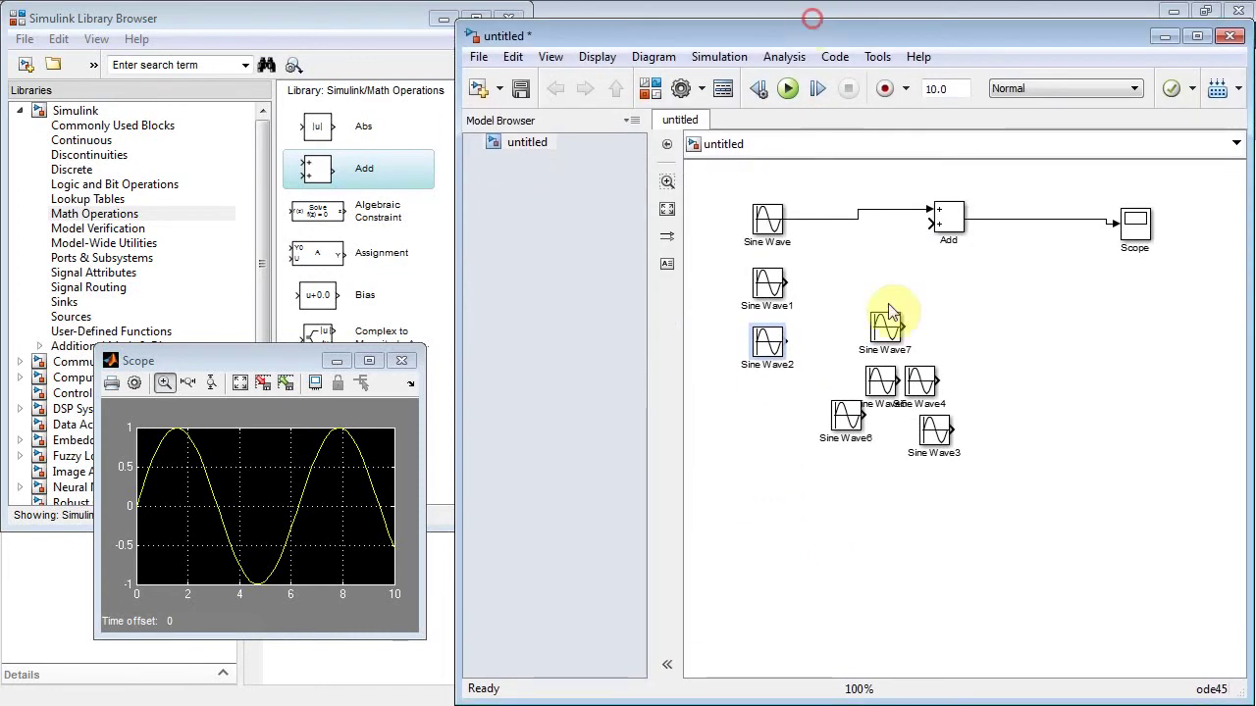
{"action": "left_click_drag", "start_coordinate": [934, 438], "coordinate": [778, 407]}
{"action": "left_click", "coordinate": [920, 392]}
{"action": "left_click_drag", "start_coordinate": [922, 407], "coordinate": [780, 473]}
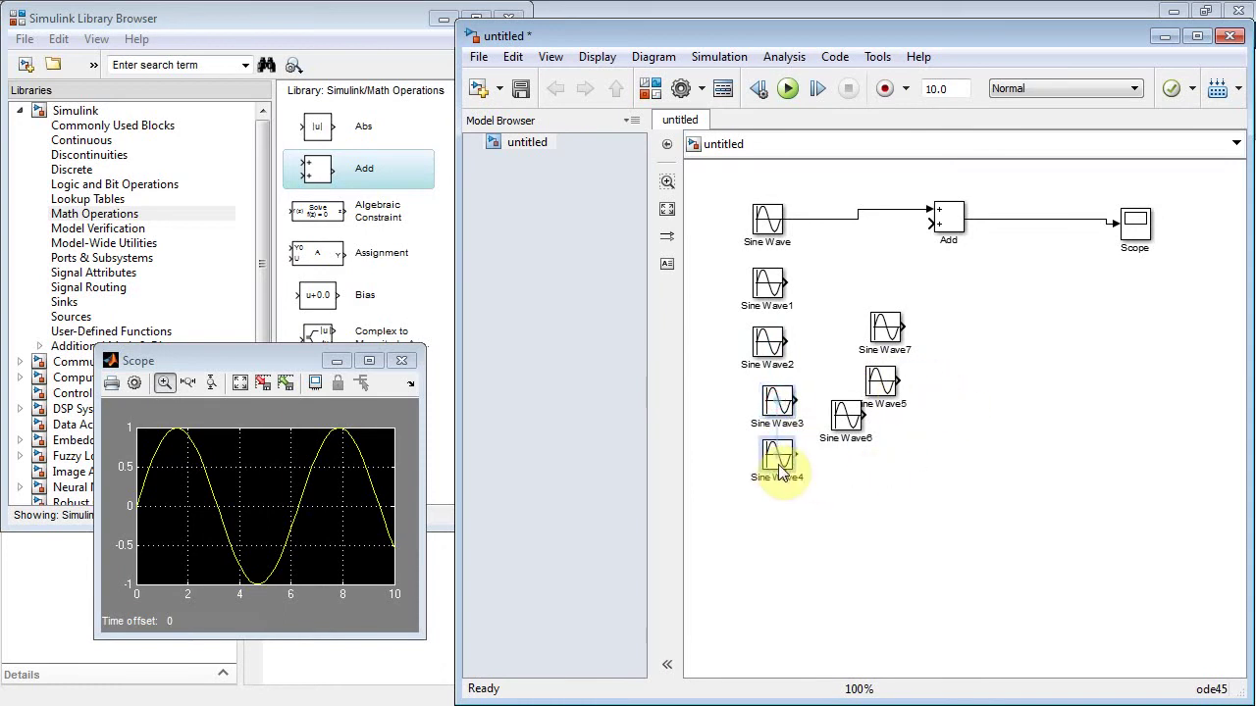
{"action": "left_click_drag", "start_coordinate": [878, 388], "coordinate": [785, 519]}
{"action": "left_click", "coordinate": [850, 420]}
{"action": "left_click_drag", "start_coordinate": [853, 421], "coordinate": [795, 582]}
{"action": "left_click_drag", "start_coordinate": [888, 331], "coordinate": [854, 635]}
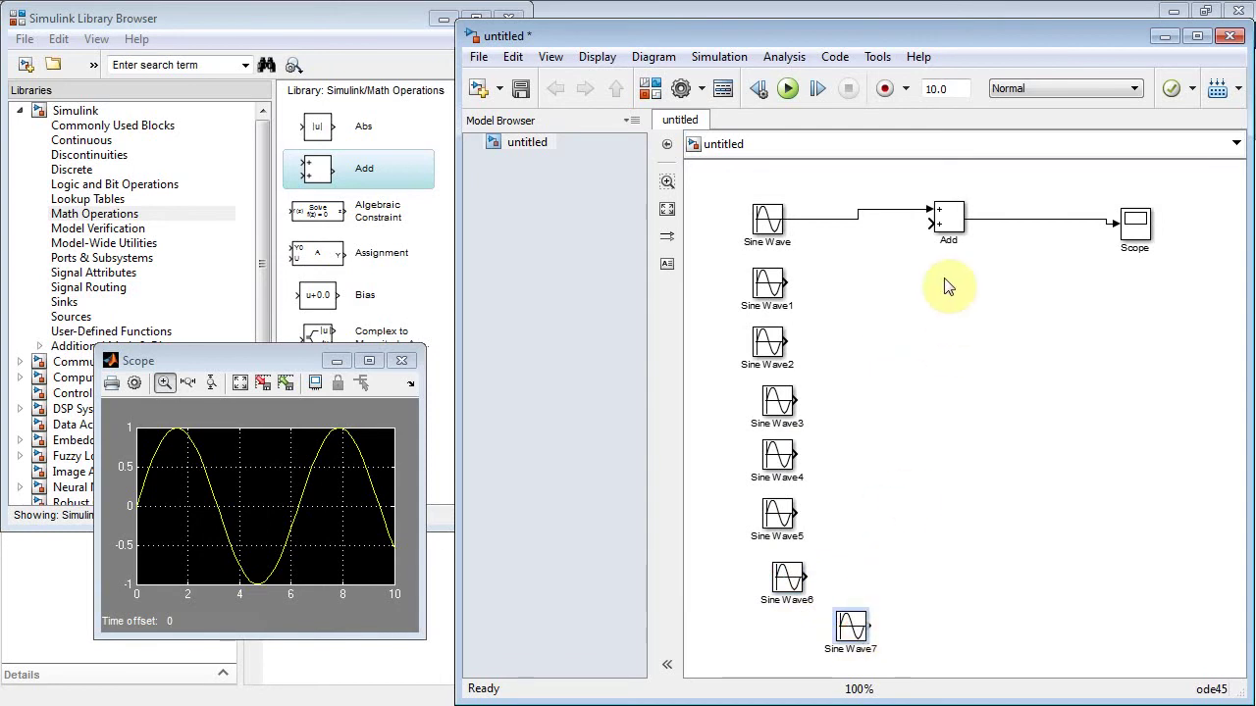
{"action": "left_click_drag", "start_coordinate": [964, 233], "coordinate": [1028, 474]}
- Enlarge the Add block so it is wider and taller
{"action": "left_click", "coordinate": [981, 417]}
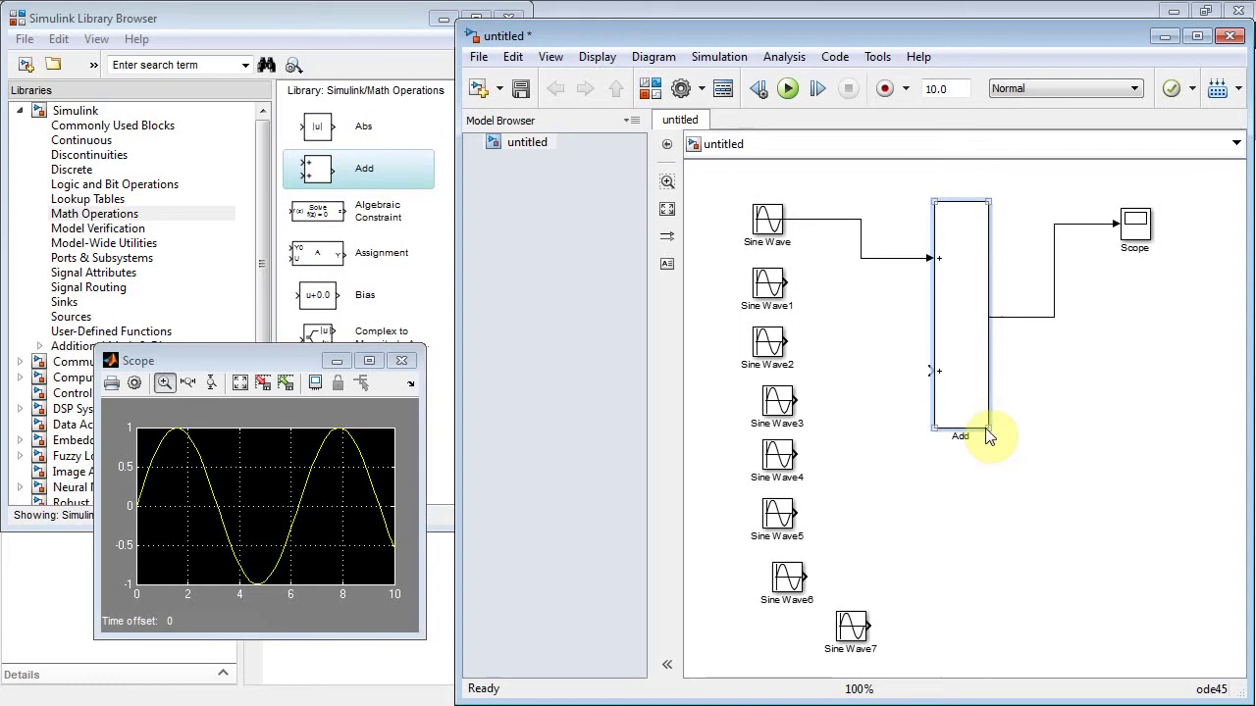
{"action": "left_click_drag", "start_coordinate": [984, 425], "coordinate": [1010, 459]}
{"action": "left_click", "coordinate": [791, 235]}
{"action": "left_click", "coordinate": [771, 343]}
{"action": "left_click", "coordinate": [920, 517]}
{"action": "left_click", "coordinate": [984, 354]}
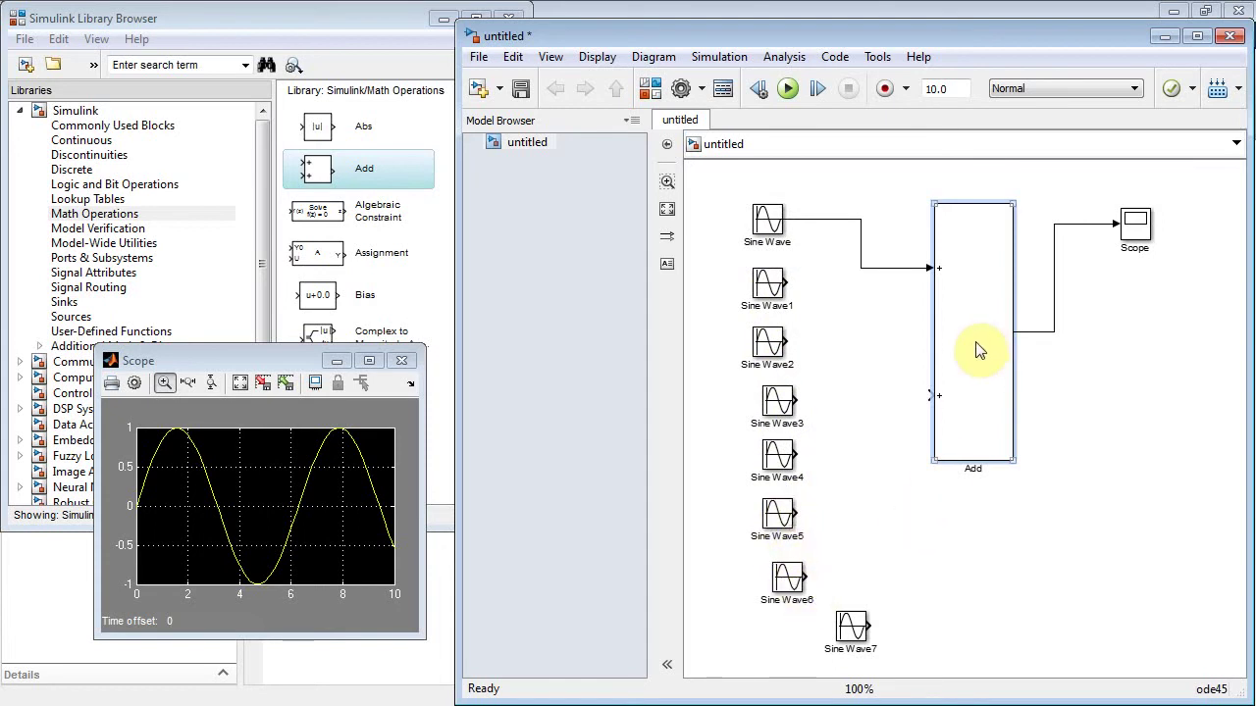
- Set the Add block's list of signs to ++++++++ for eight inputs
{"action": "double_click", "coordinate": [978, 351]}
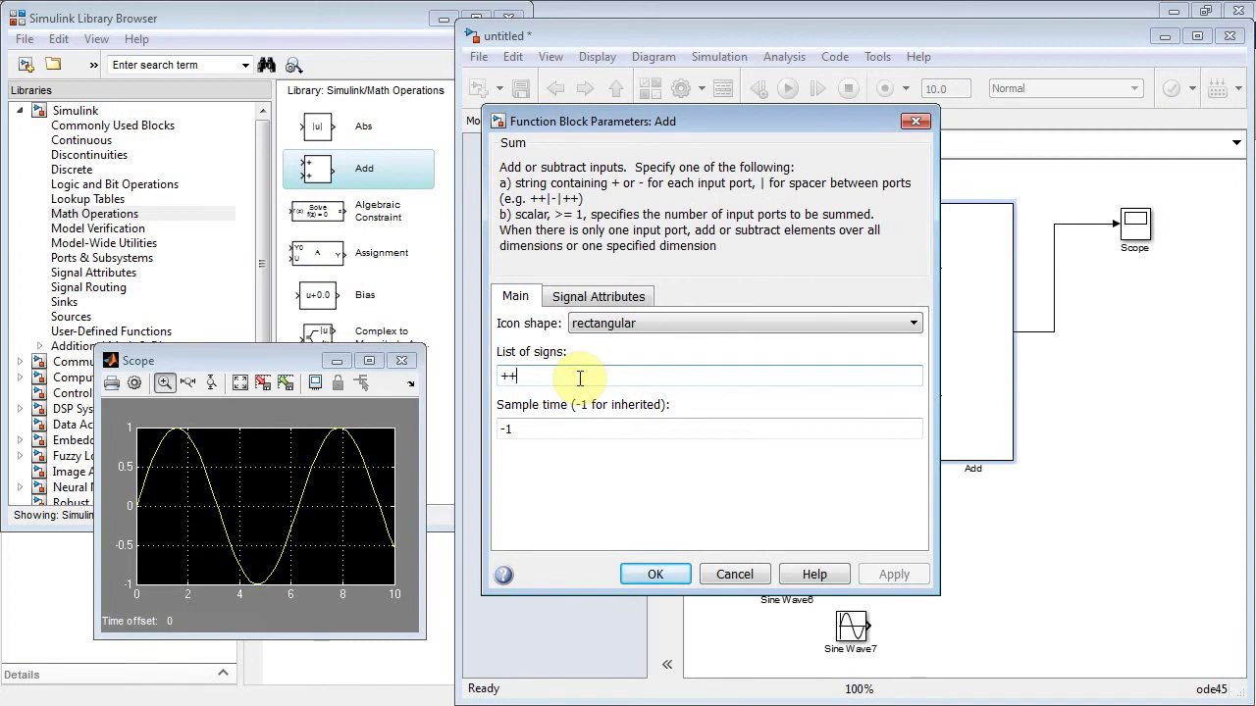
{"action": "type", "text": "++++++"}
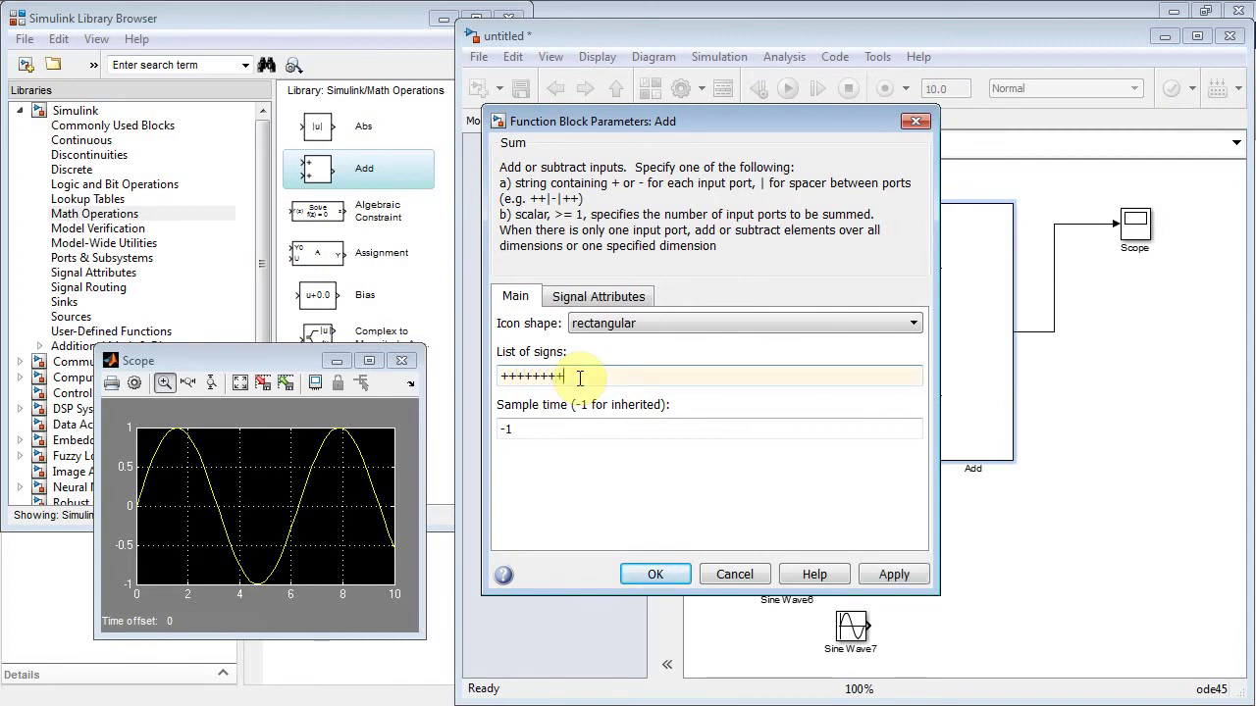
{"action": "left_click", "coordinate": [890, 574]}
{"action": "left_click", "coordinate": [655, 574]}
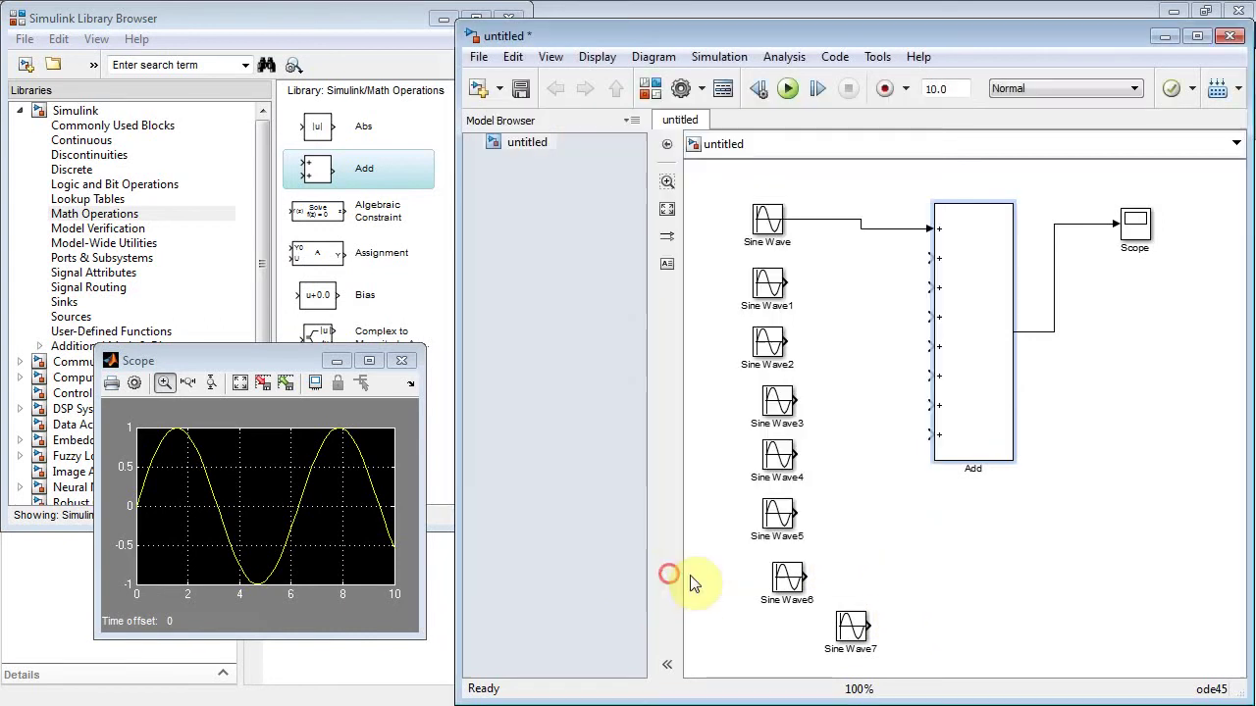
{"action": "left_click", "coordinate": [949, 504]}
{"action": "left_click", "coordinate": [777, 290]}
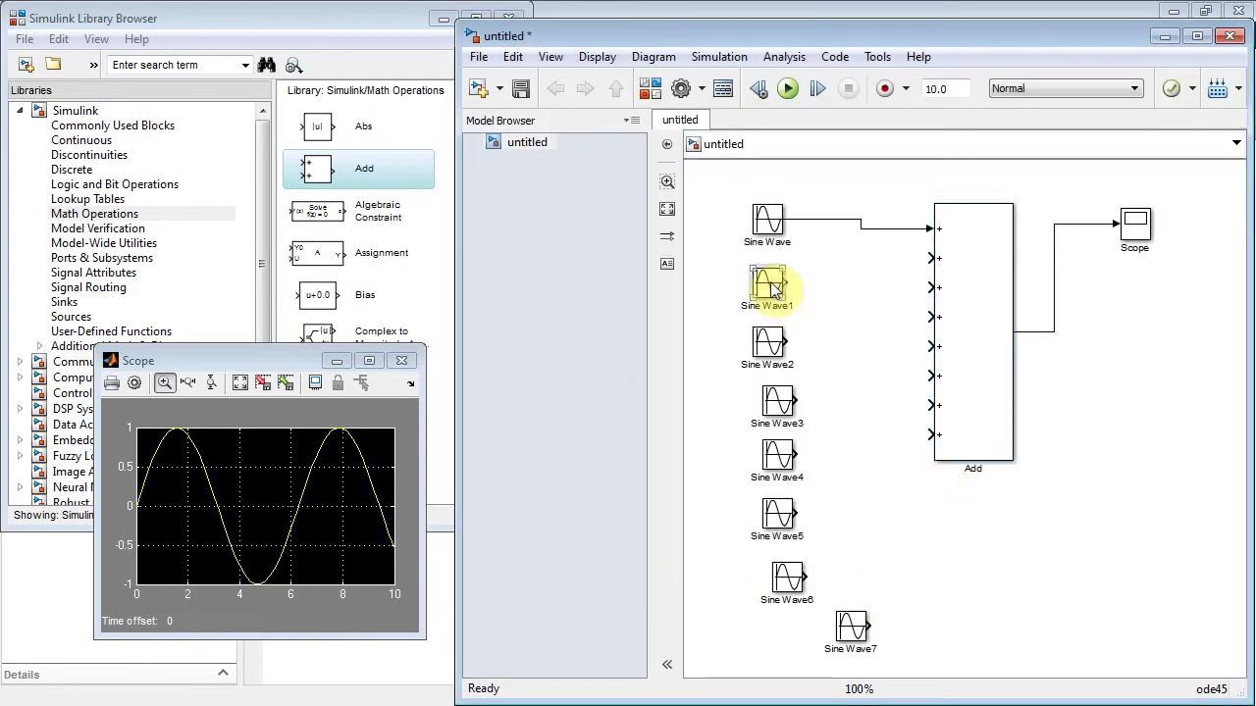
- Set Sine Wave1's frequency to 2 and Sine Wave2's frequency to 3 rad/sec
{"action": "double_click", "coordinate": [775, 286]}
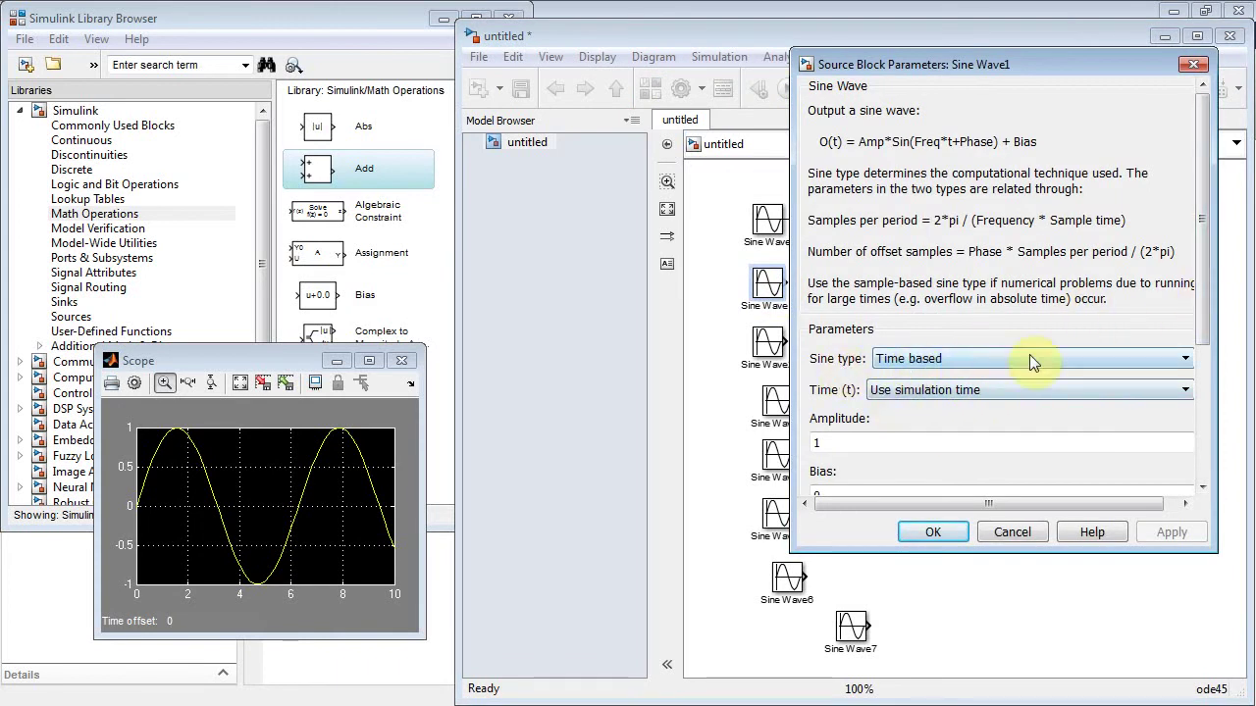
{"action": "left_click_drag", "start_coordinate": [1204, 280], "coordinate": [1206, 428]}
{"action": "double_click", "coordinate": [859, 334]}
{"action": "type", "text": "2"}
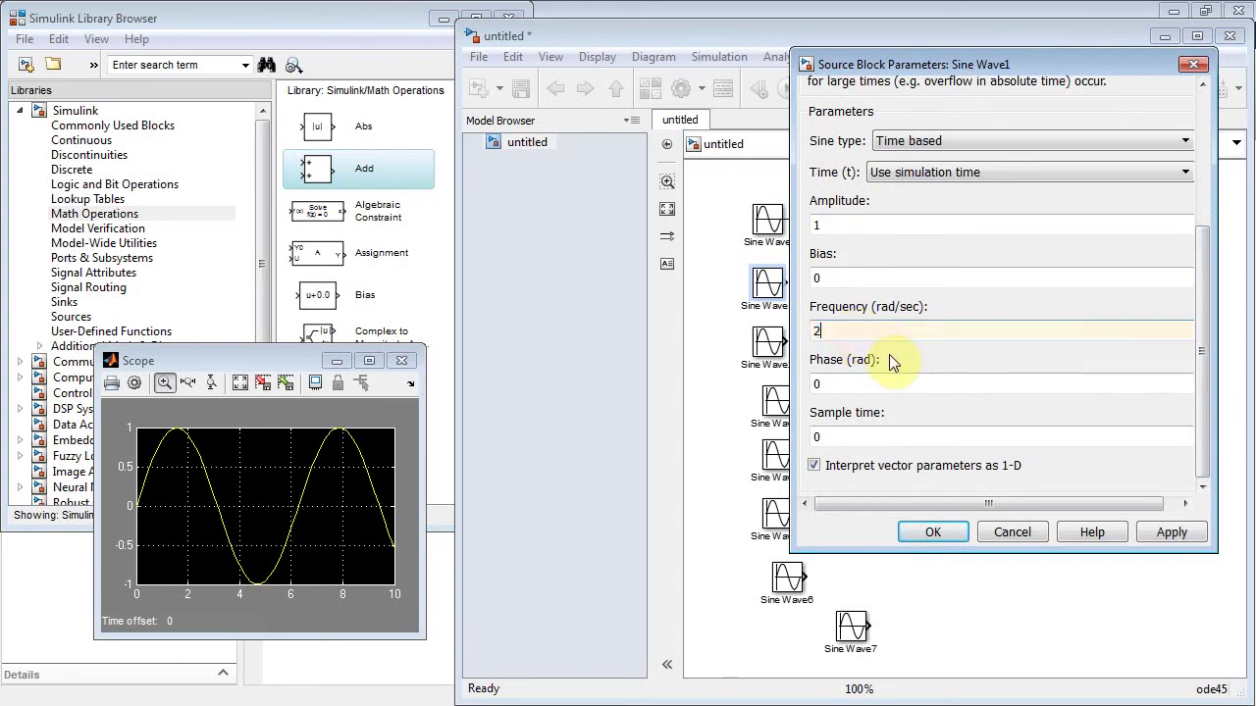
{"action": "left_click", "coordinate": [1171, 533]}
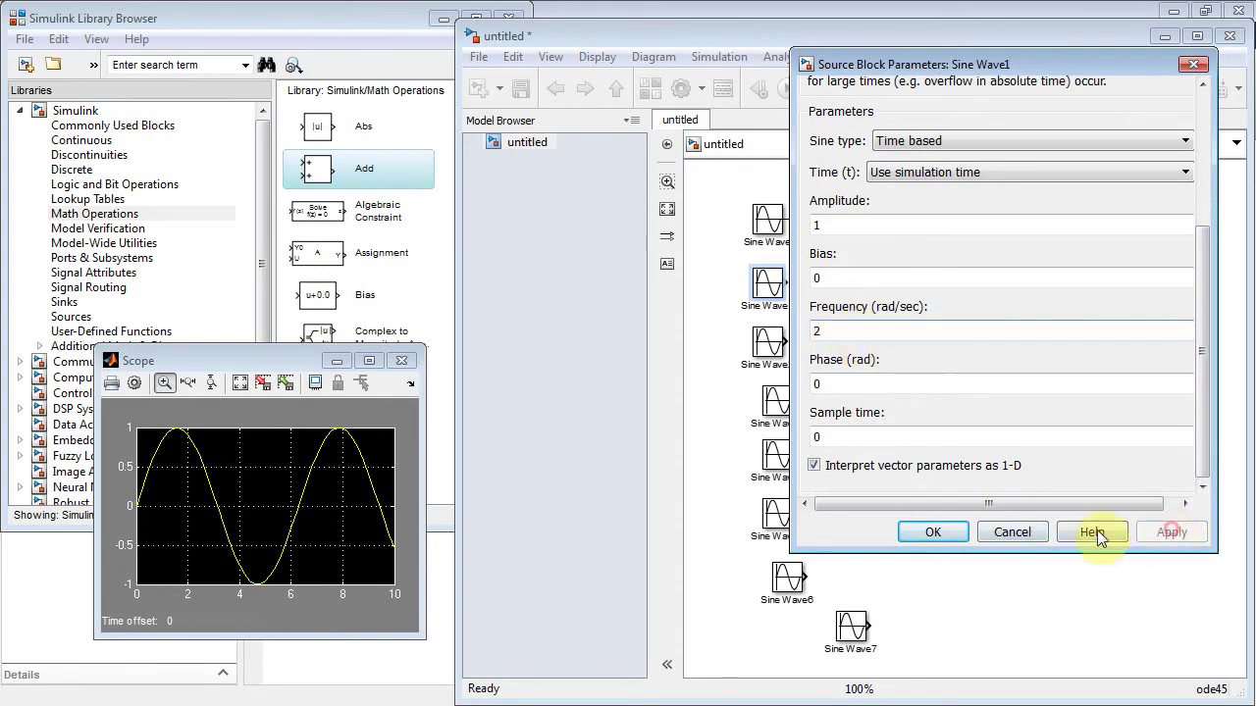
{"action": "left_click", "coordinate": [936, 532]}
{"action": "left_click", "coordinate": [771, 346]}
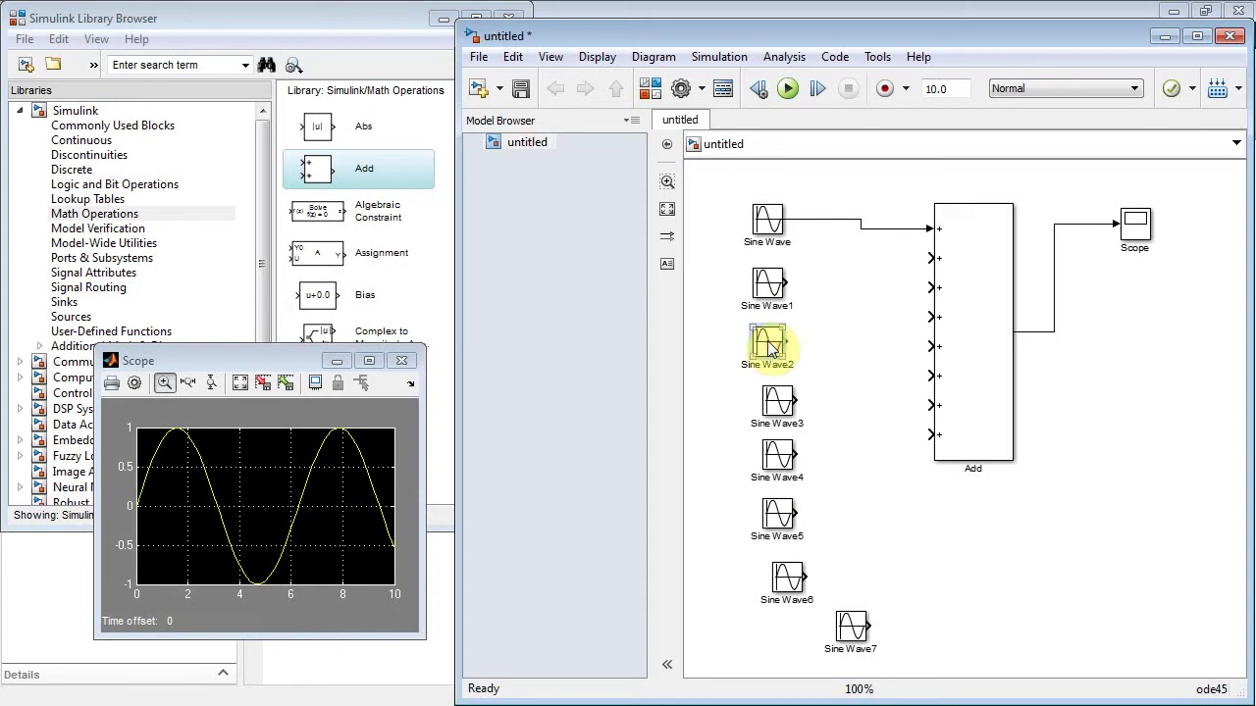
{"action": "double_click", "coordinate": [771, 346]}
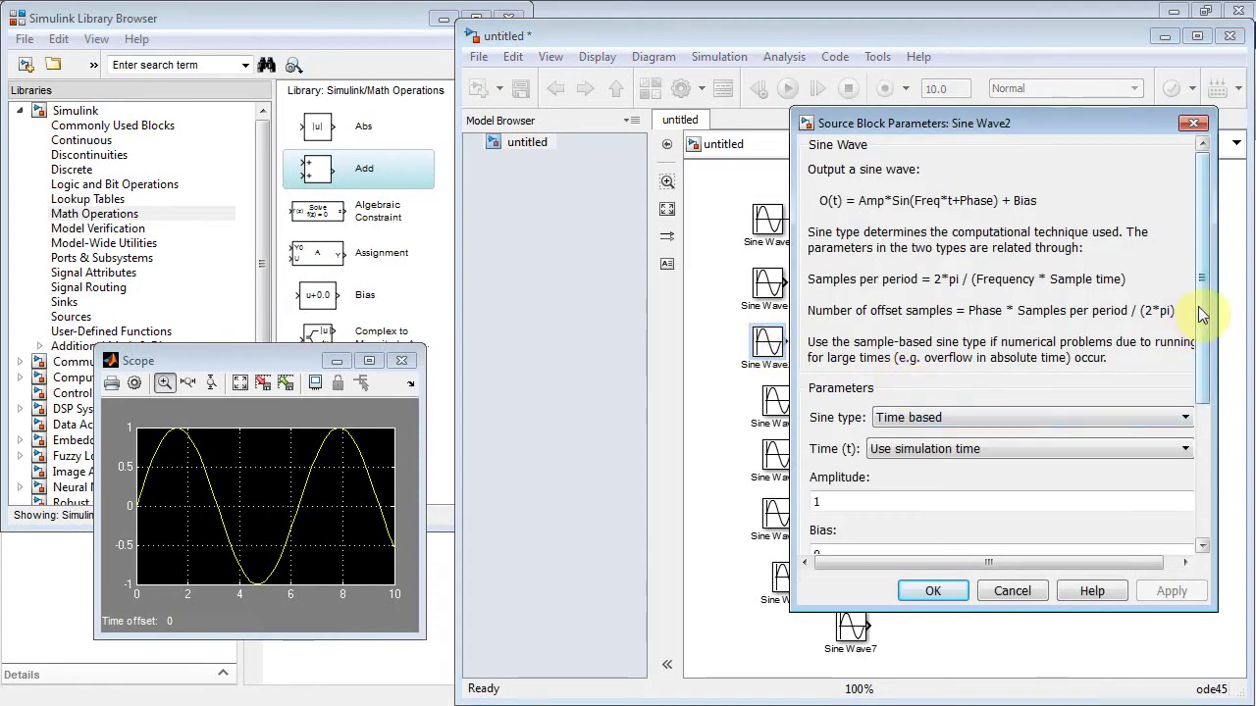
{"action": "scroll", "coordinate": [1177, 339], "scroll_direction": "down", "scroll_amount": 5}
{"action": "type", "text": "3"}
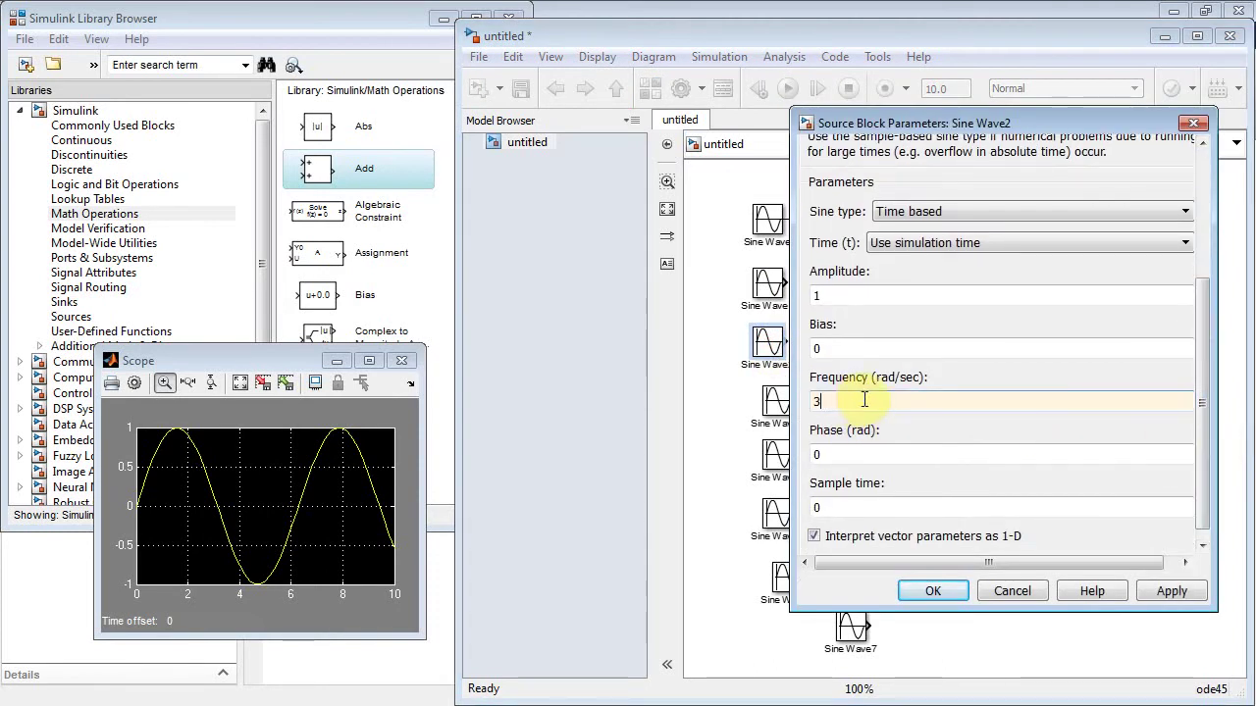
{"action": "left_click", "coordinate": [937, 591]}
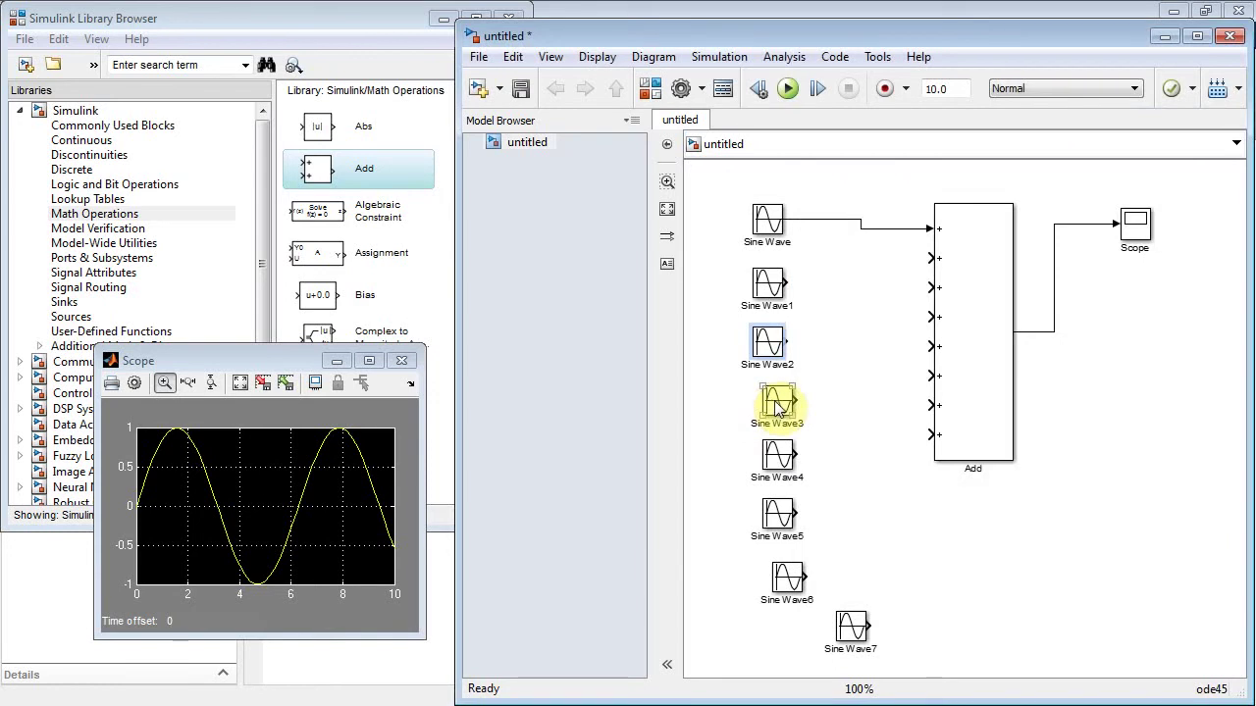
- Set Sine Wave3's frequency to 4 and Sine Wave4's frequency to 5 rad/sec
{"action": "double_click", "coordinate": [778, 401]}
{"action": "left_click_drag", "start_coordinate": [1209, 363], "coordinate": [1216, 518]}
{"action": "type", "text": "4"}
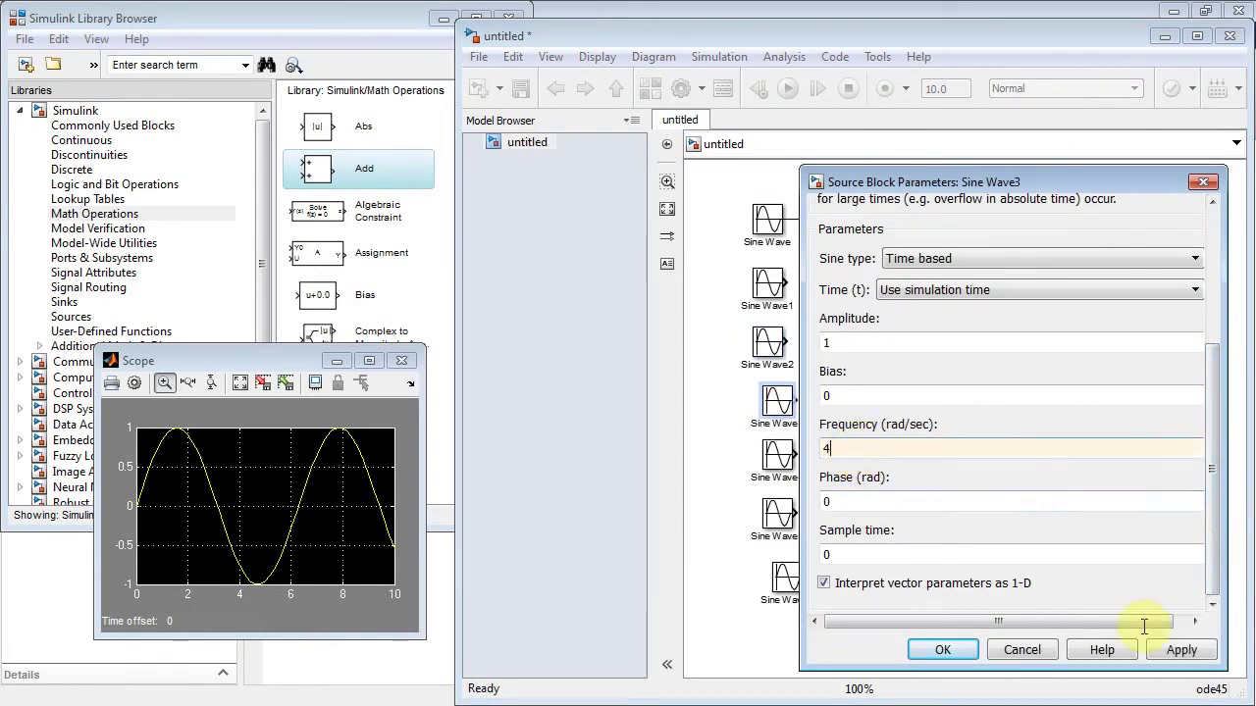
{"action": "left_click", "coordinate": [942, 651]}
{"action": "double_click", "coordinate": [777, 455]}
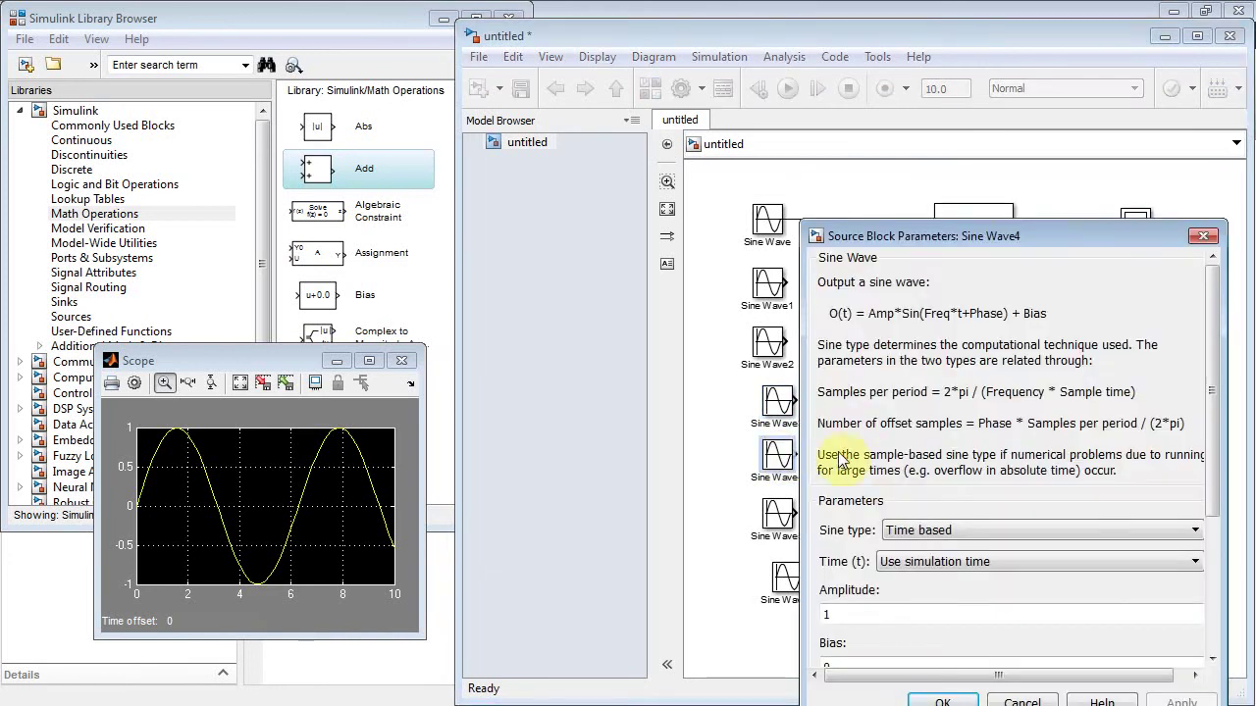
{"action": "left_click_drag", "start_coordinate": [1212, 495], "coordinate": [1212, 628]}
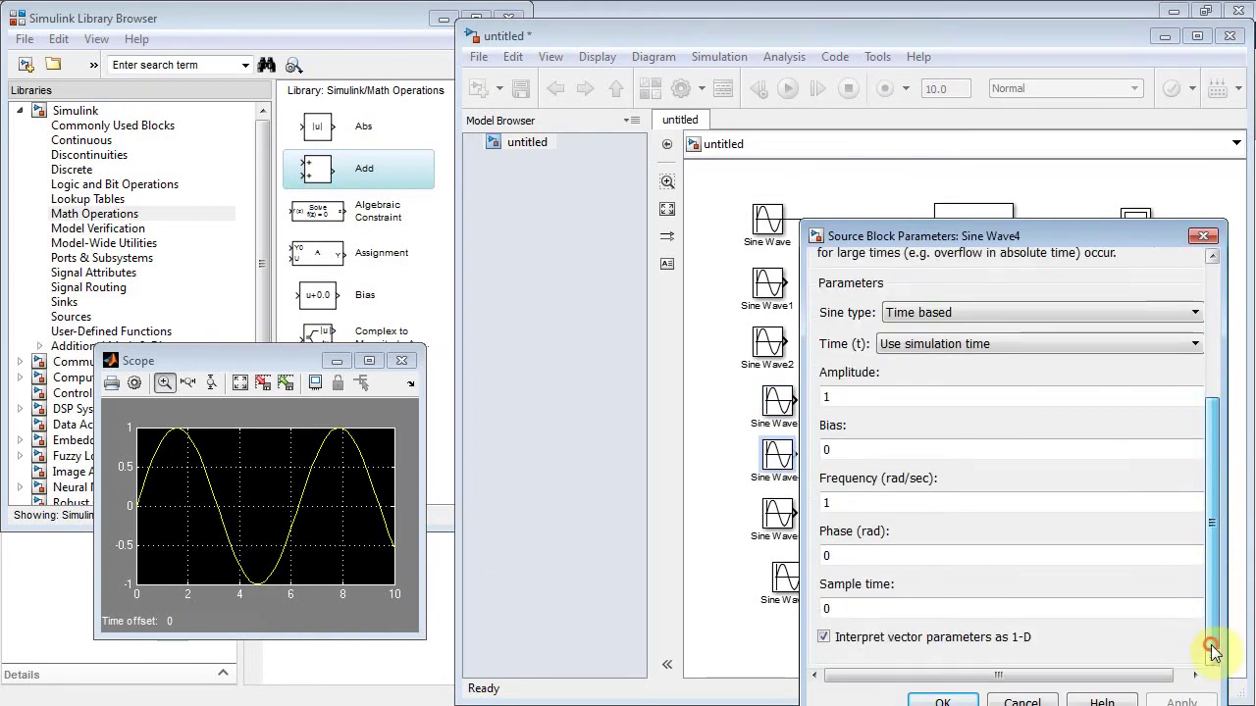
{"action": "type", "text": "5"}
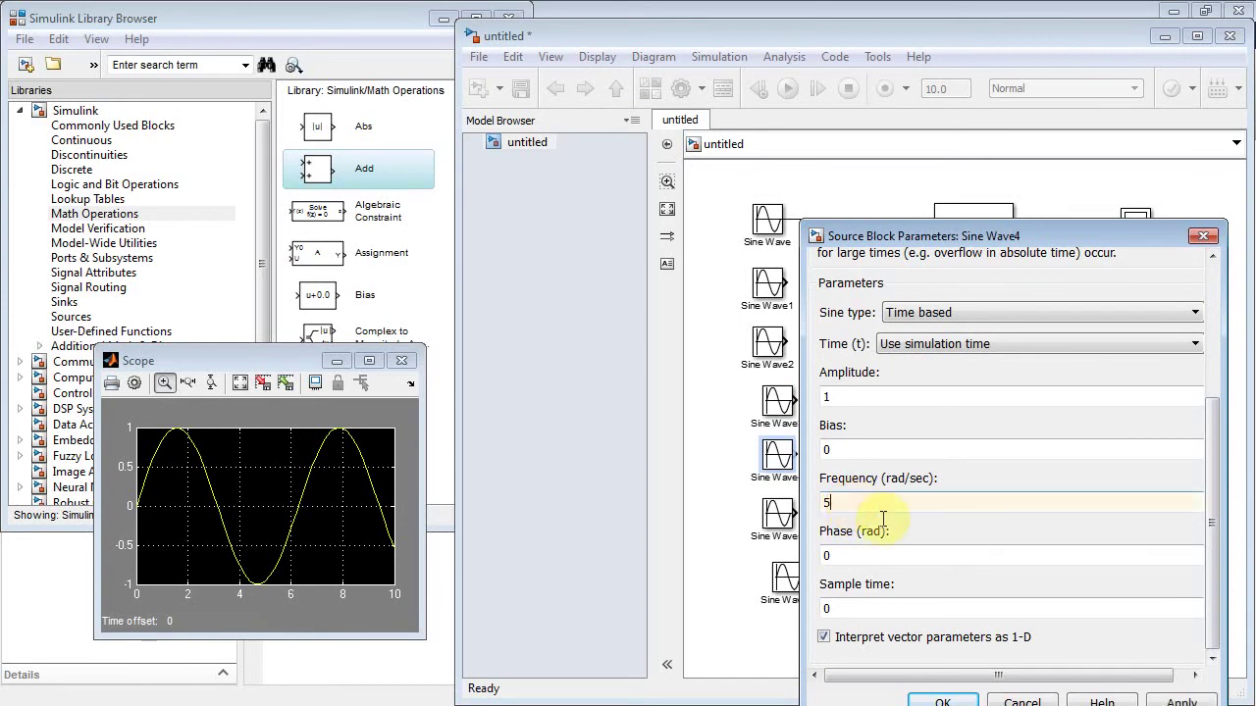
{"action": "left_click", "coordinate": [942, 703]}
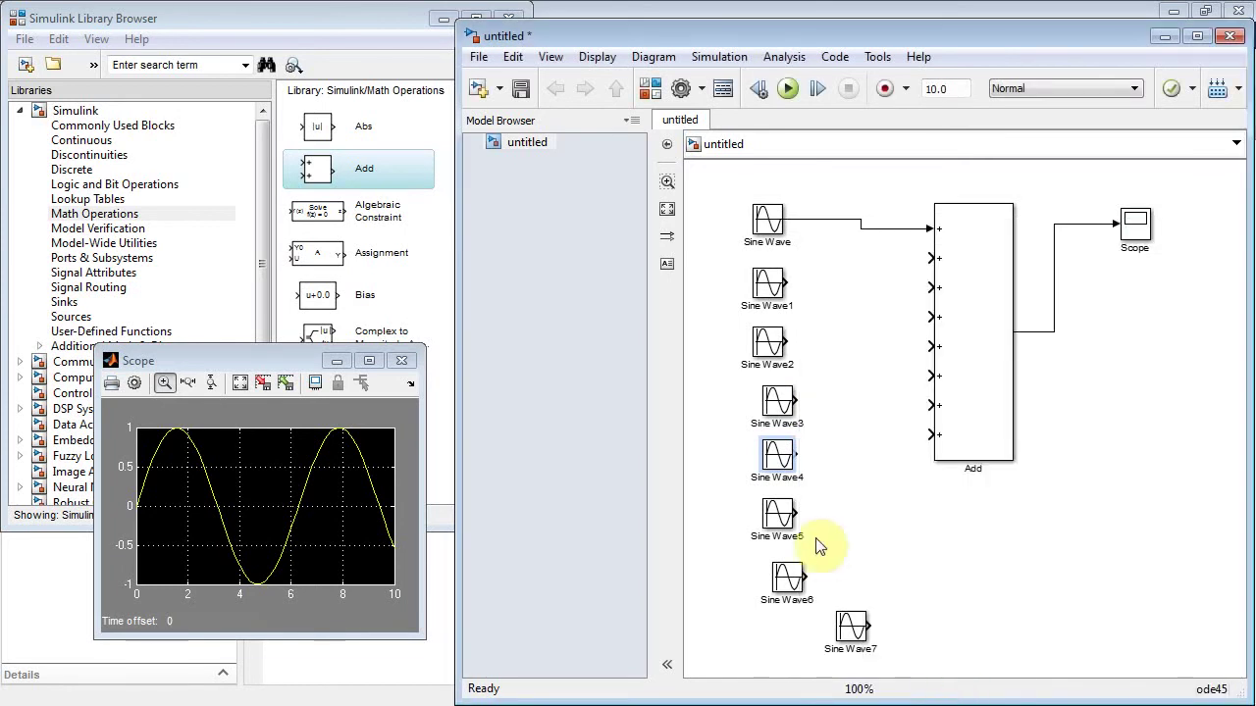
- Set Sine Wave5's frequency to 6 and Sine Wave6's frequency to 7 rad/sec
{"action": "double_click", "coordinate": [775, 518]}
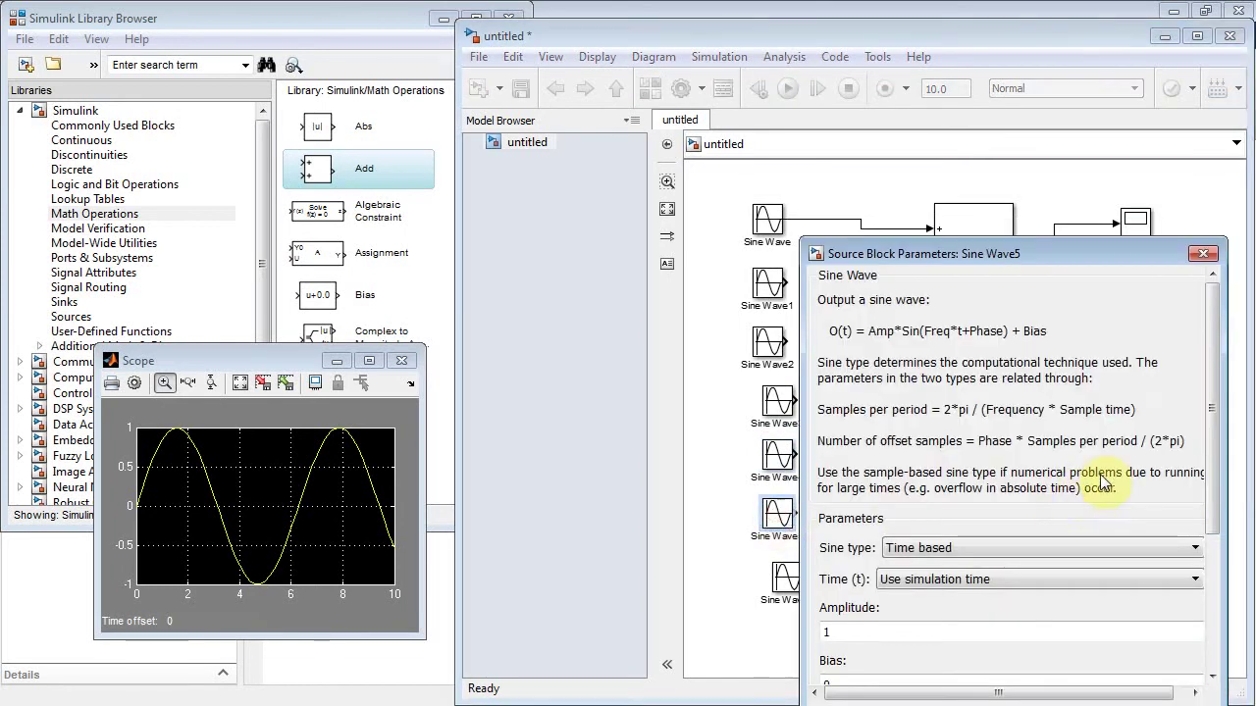
{"action": "left_click_drag", "start_coordinate": [1213, 412], "coordinate": [1214, 552]}
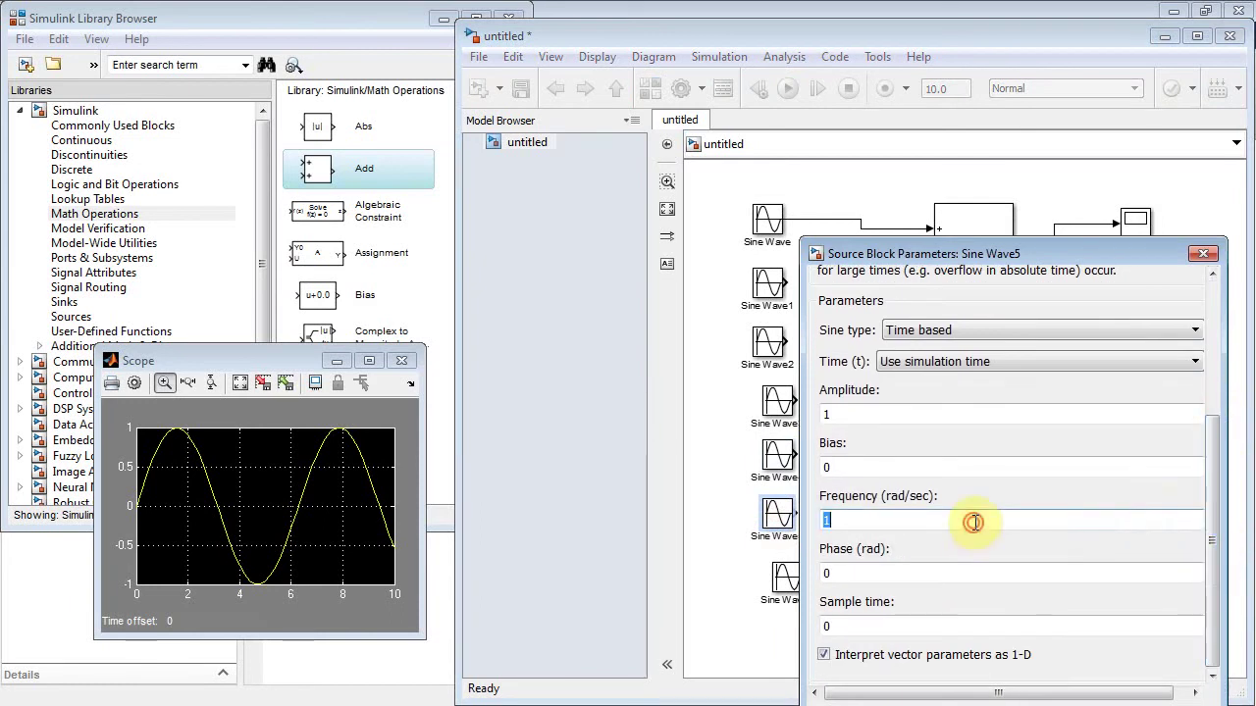
{"action": "type", "text": "6"}
{"action": "left_click_drag", "start_coordinate": [1093, 255], "coordinate": [1057, 154]}
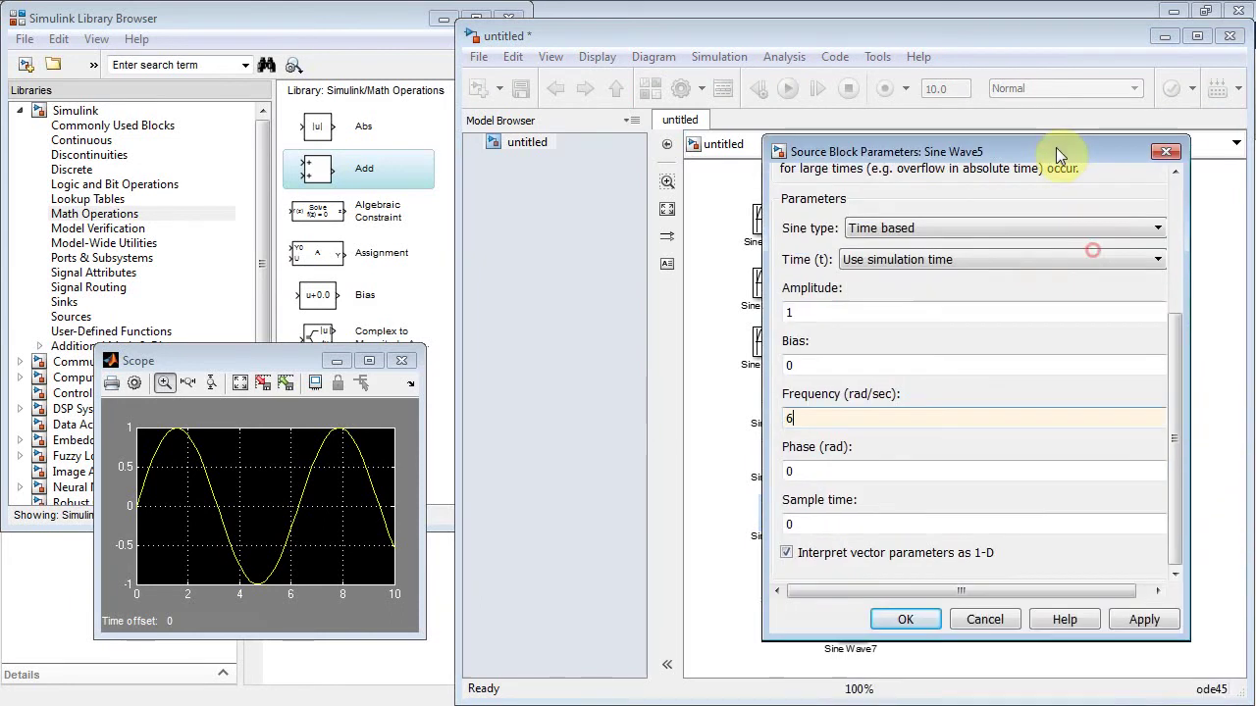
{"action": "left_click", "coordinate": [922, 624]}
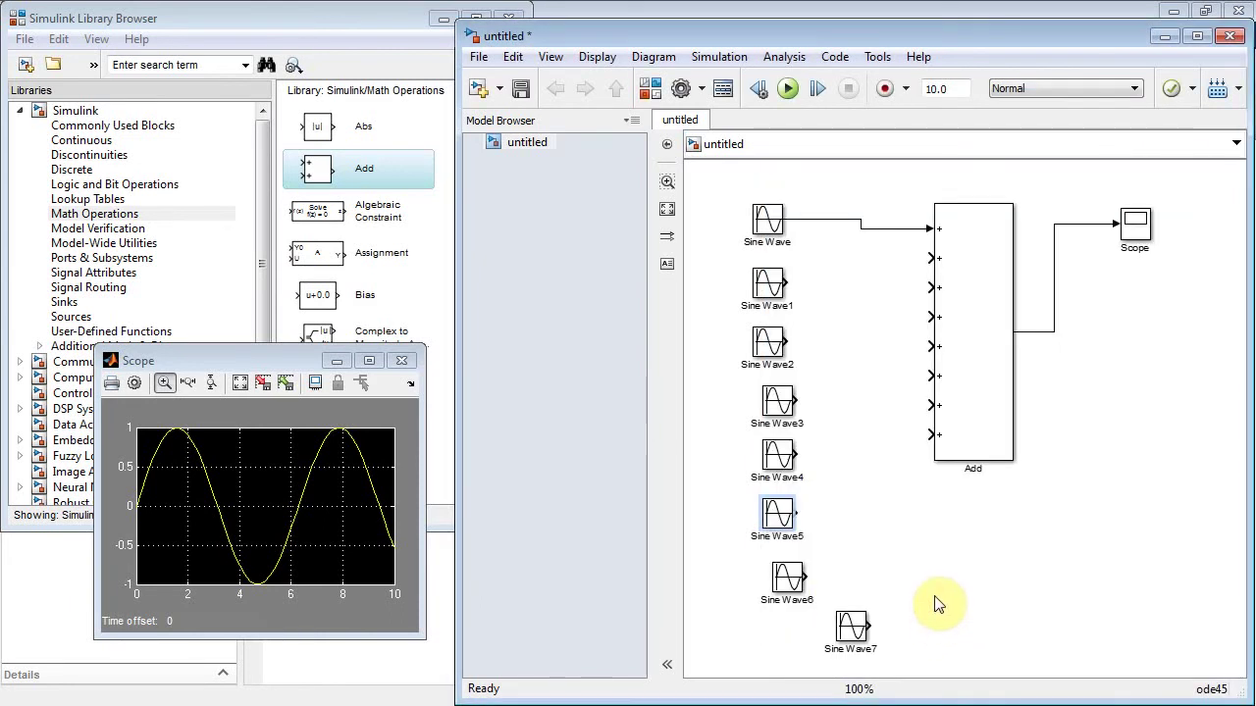
{"action": "double_click", "coordinate": [785, 580]}
{"action": "left_click_drag", "start_coordinate": [1079, 265], "coordinate": [1054, 128]}
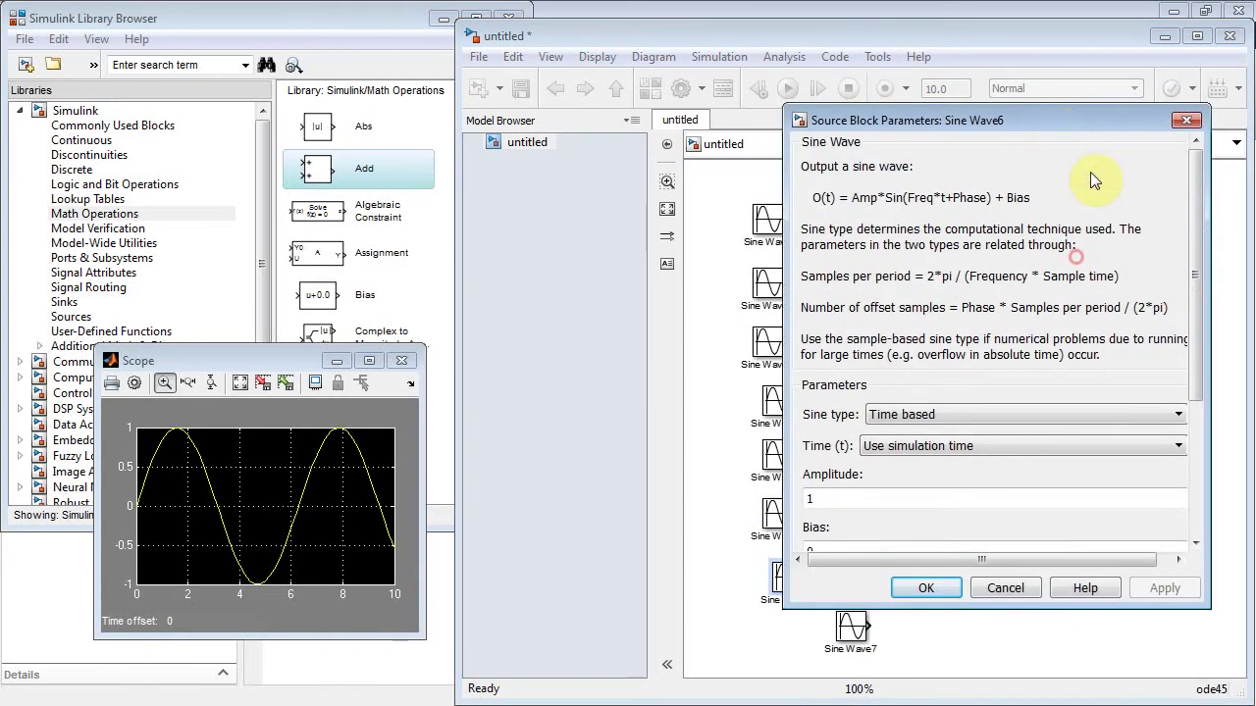
{"action": "left_click_drag", "start_coordinate": [1196, 324], "coordinate": [1181, 445]}
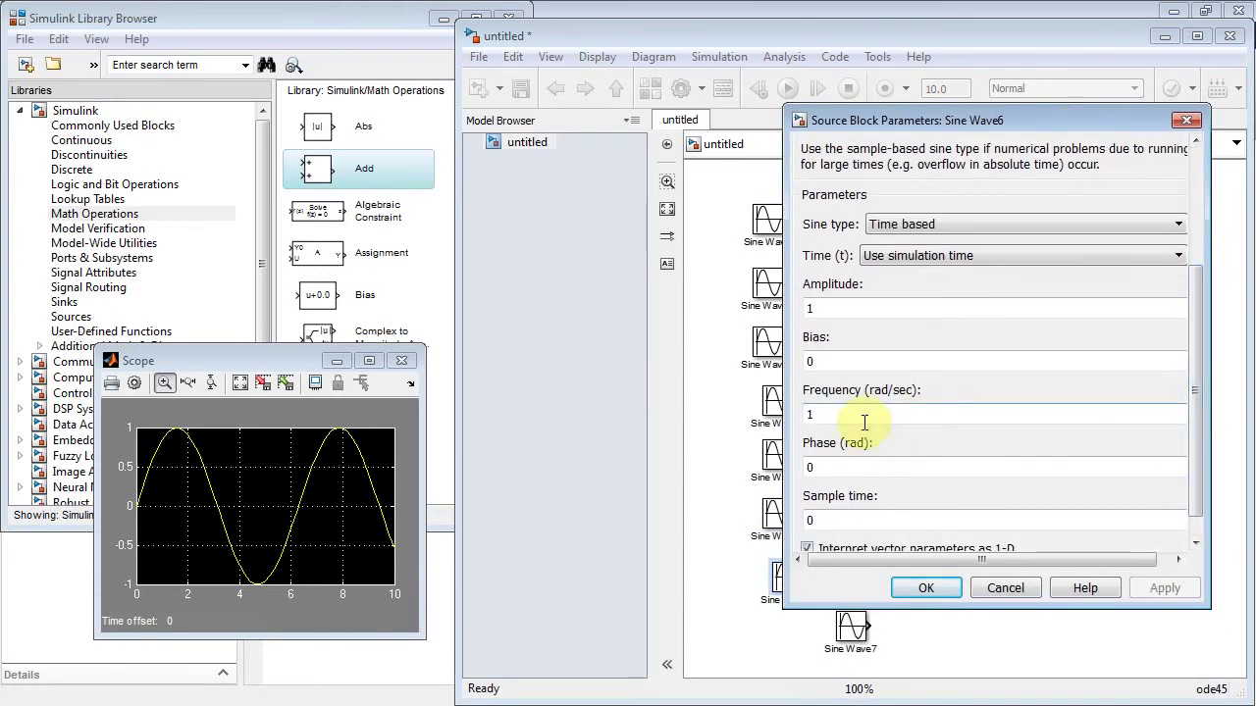
{"action": "type", "text": "7"}
{"action": "left_click", "coordinate": [932, 588]}
- Set Sine Wave7's frequency to 8 rad/sec
{"action": "left_click", "coordinate": [851, 628]}
{"action": "double_click", "coordinate": [851, 631]}
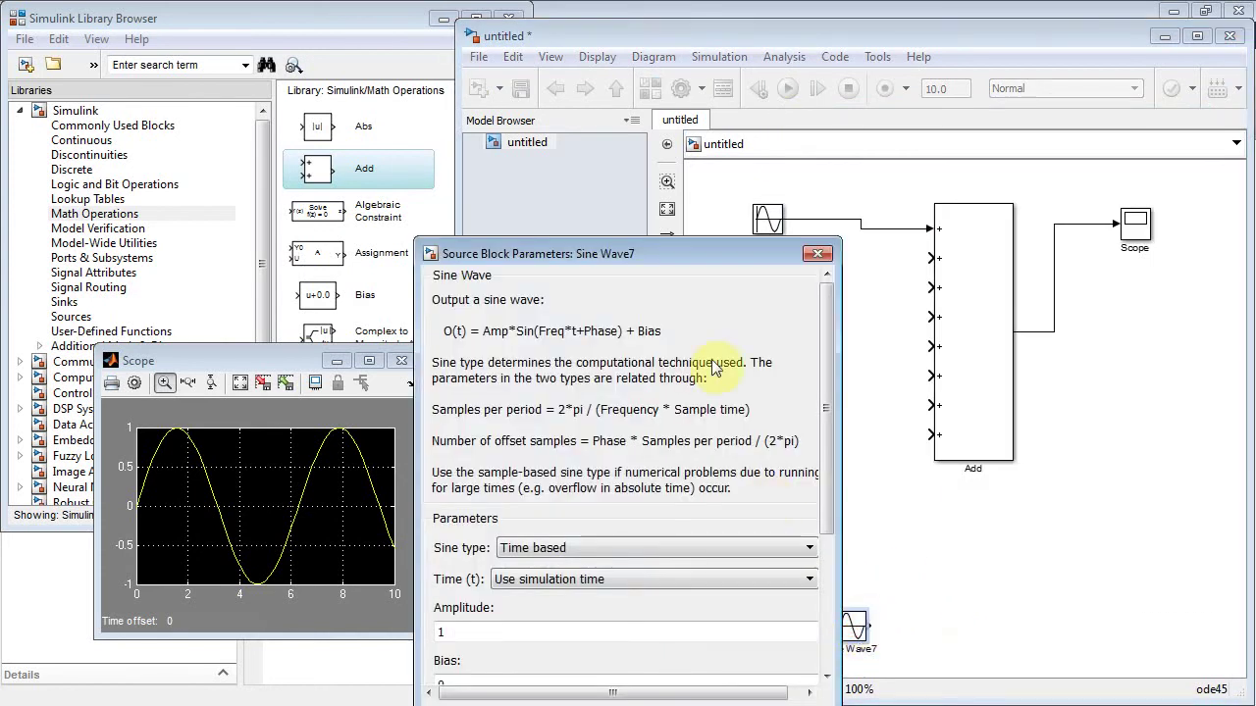
{"action": "left_click_drag", "start_coordinate": [653, 253], "coordinate": [647, 149]}
{"action": "left_click_drag", "start_coordinate": [828, 397], "coordinate": [821, 511]}
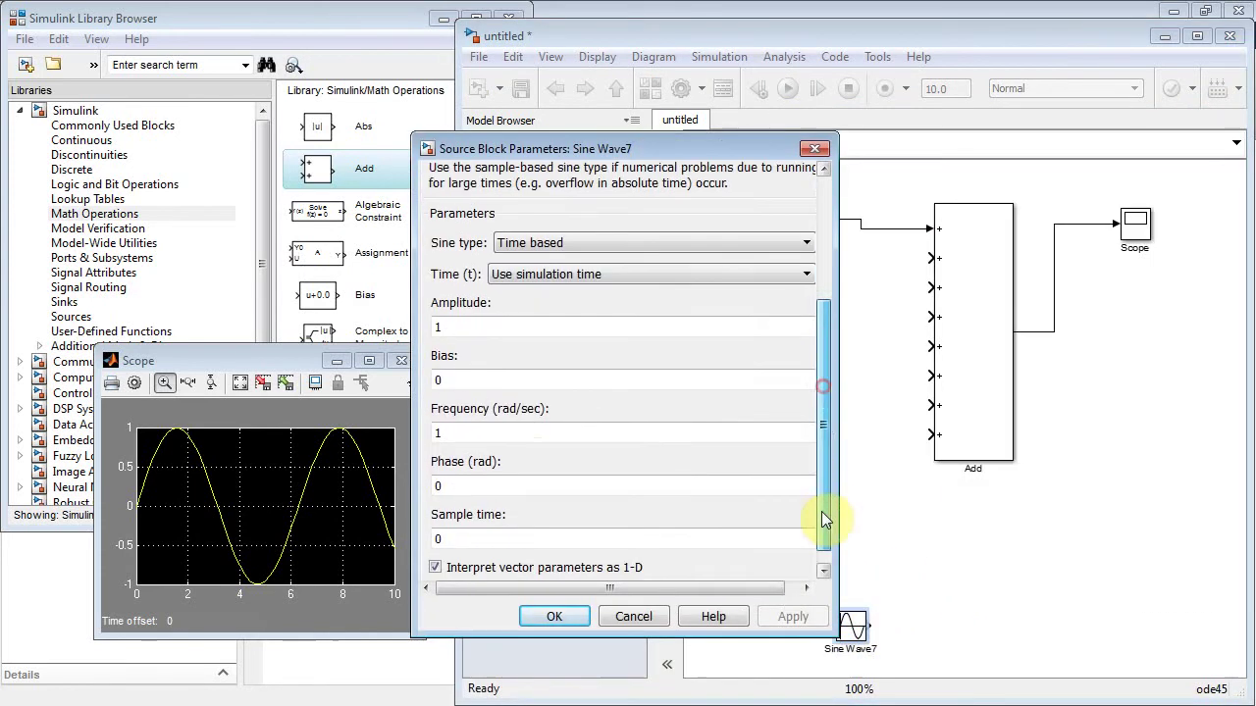
{"action": "double_click", "coordinate": [489, 412]}
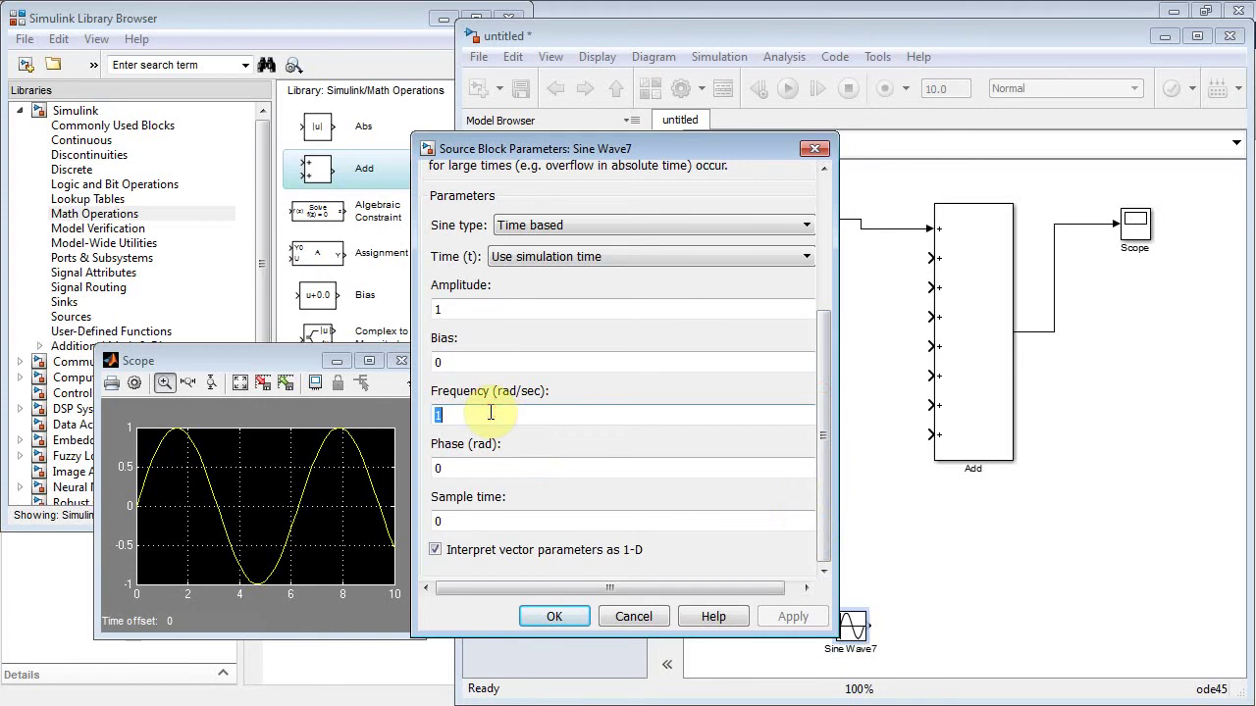
{"action": "type", "text": "8"}
{"action": "left_click", "coordinate": [792, 616]}
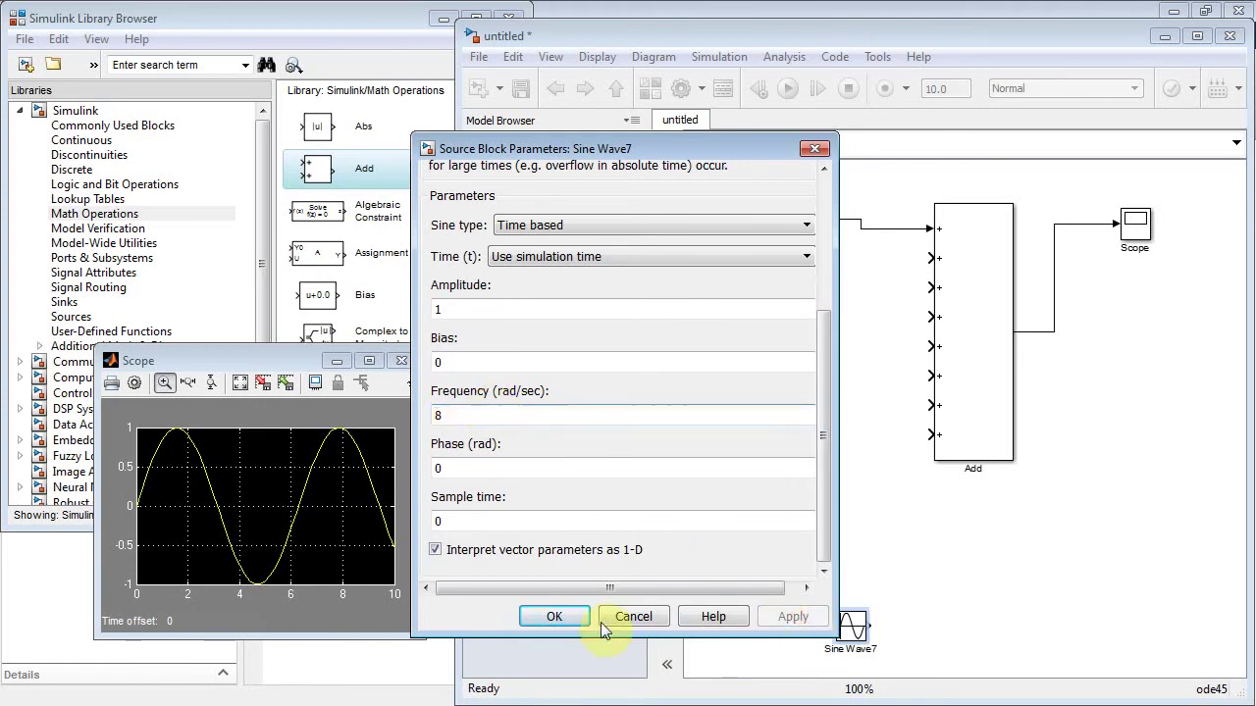
{"action": "left_click", "coordinate": [572, 616]}
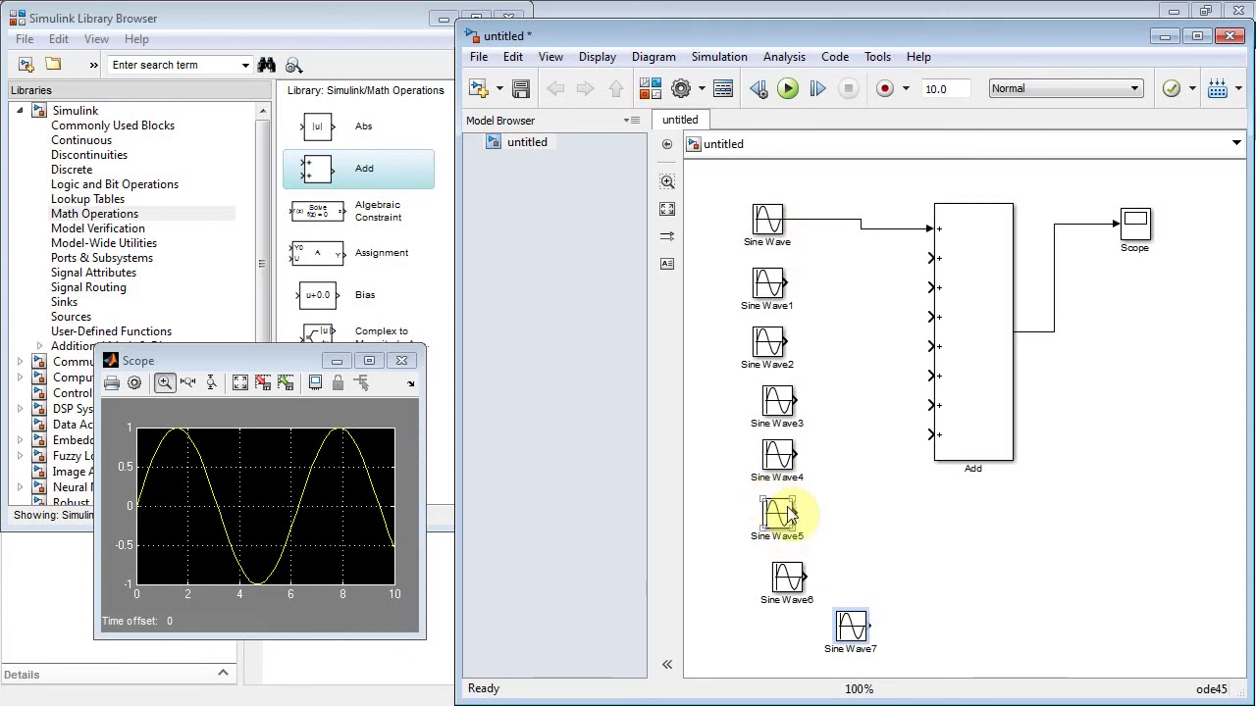
{"action": "double_click", "coordinate": [851, 633]}
{"action": "left_click_drag", "start_coordinate": [650, 221], "coordinate": [687, 138]}
{"action": "left_click_drag", "start_coordinate": [853, 234], "coordinate": [860, 312]}
{"action": "left_click", "coordinate": [810, 340]}
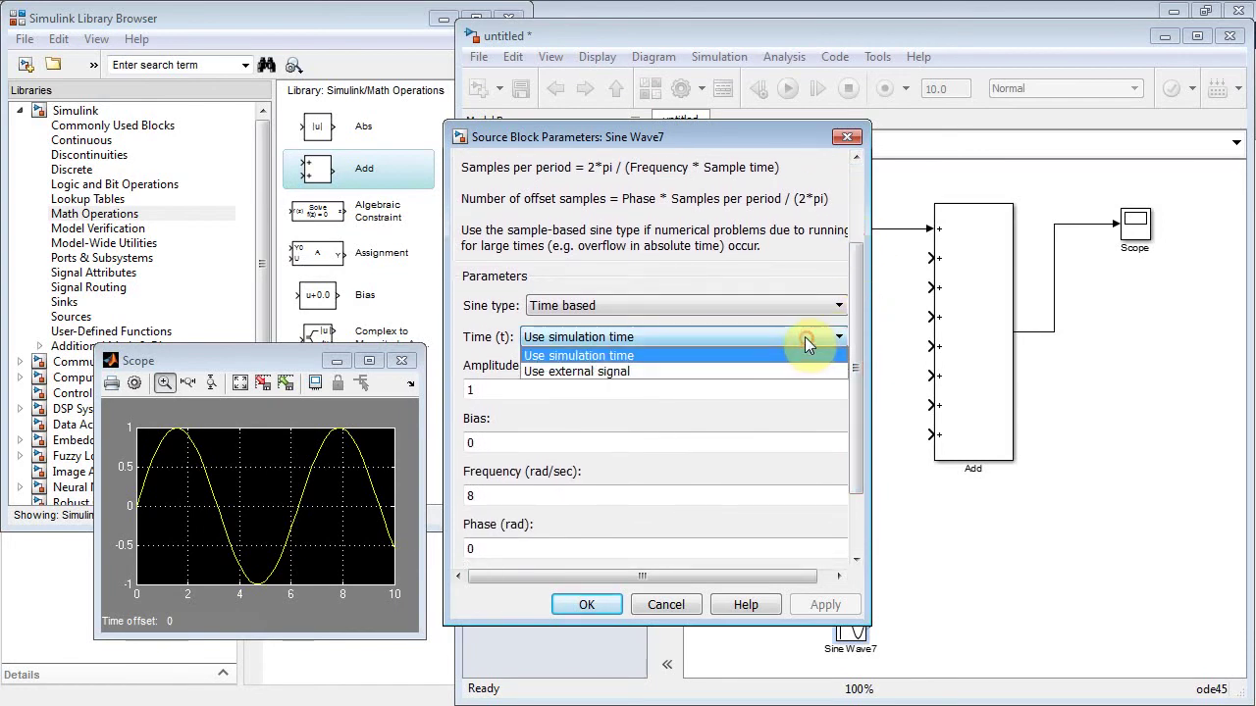
{"action": "left_click", "coordinate": [743, 370]}
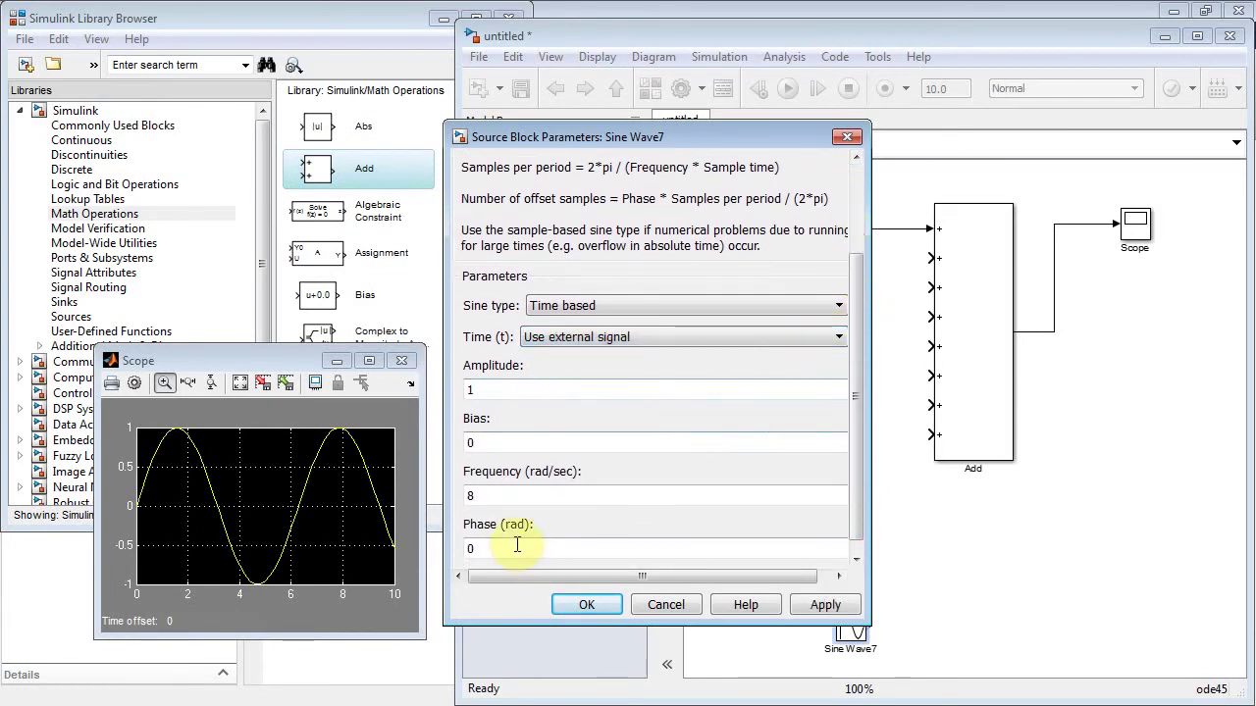
{"action": "left_click", "coordinate": [594, 607]}
{"action": "left_click", "coordinate": [845, 627]}
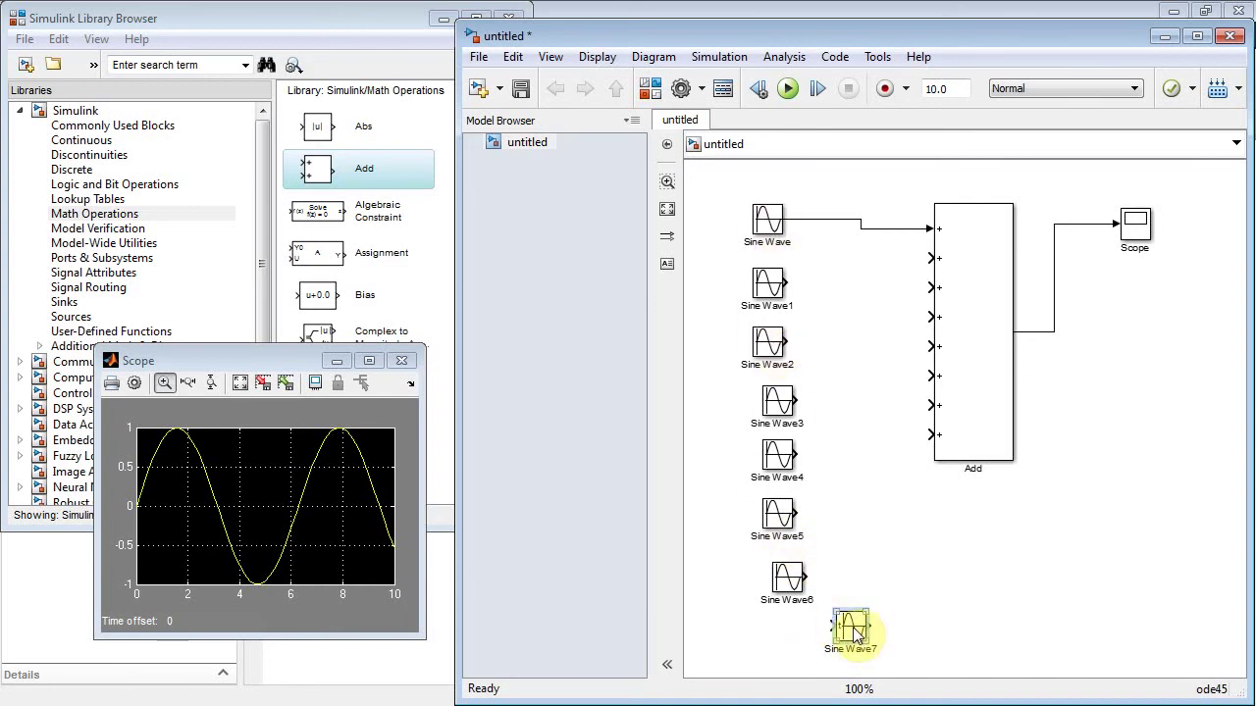
{"action": "double_click", "coordinate": [851, 629]}
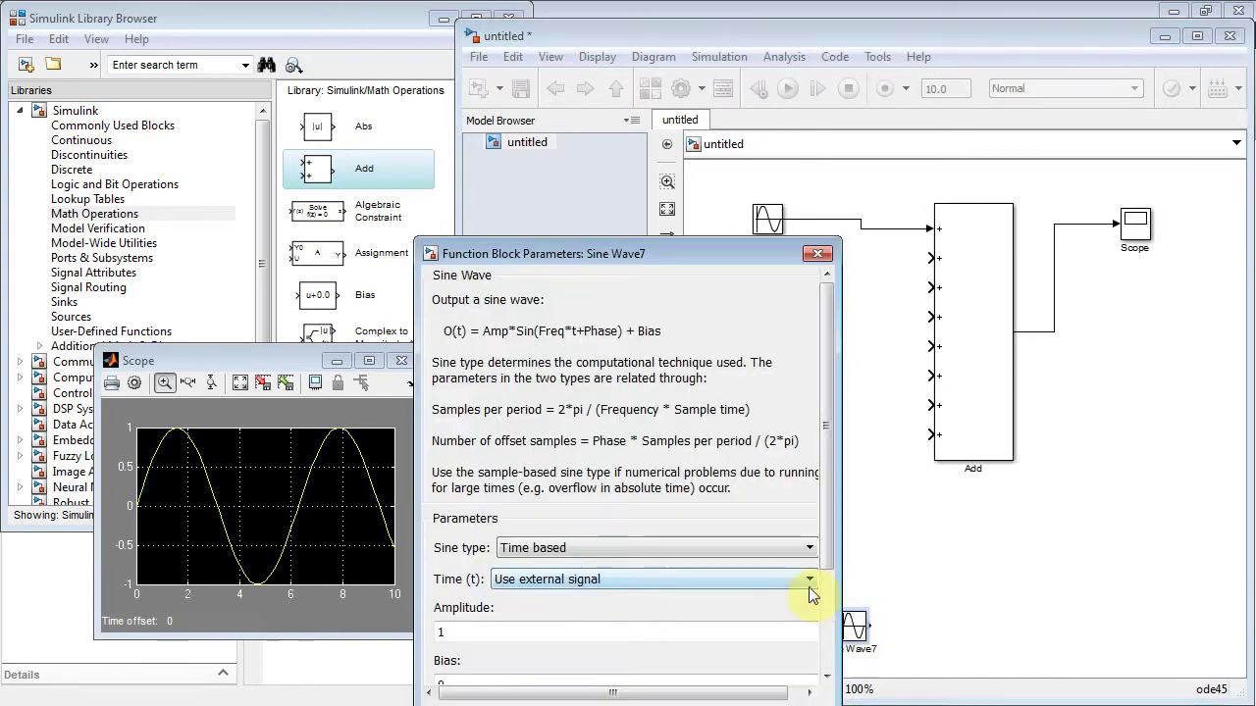
{"action": "left_click_drag", "start_coordinate": [659, 259], "coordinate": [593, 169]}
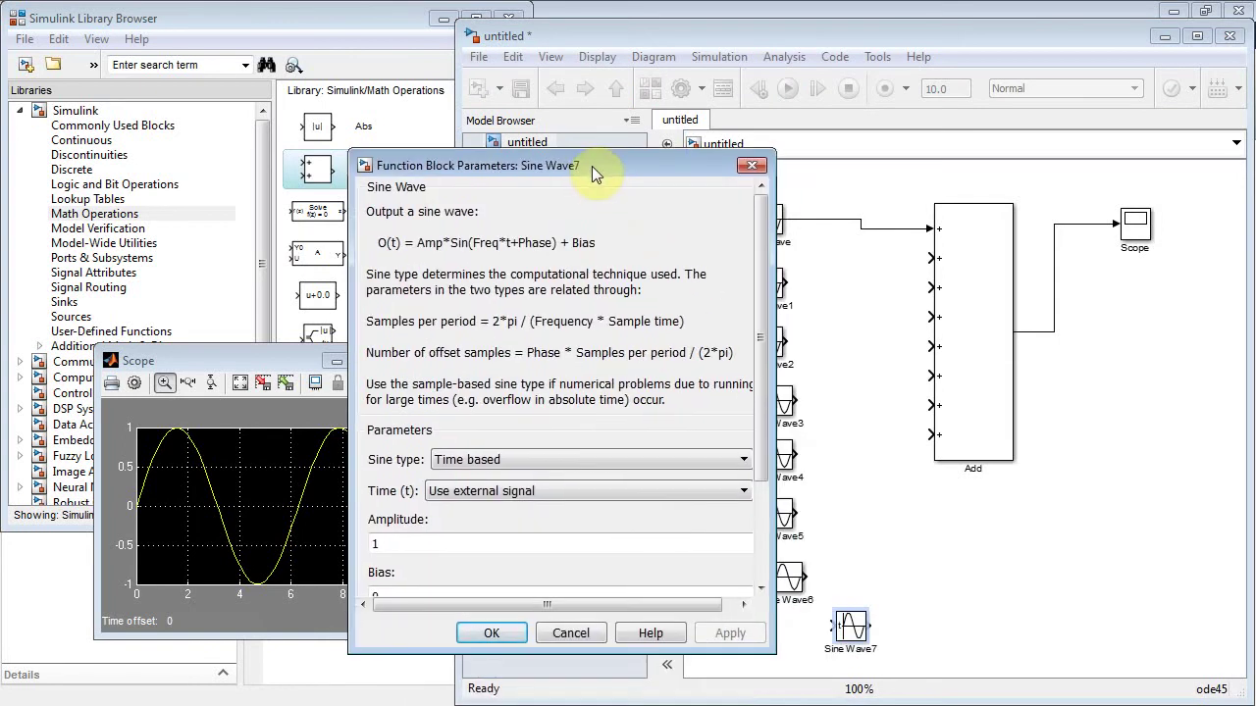
{"action": "left_click", "coordinate": [738, 491]}
{"action": "left_click", "coordinate": [595, 507]}
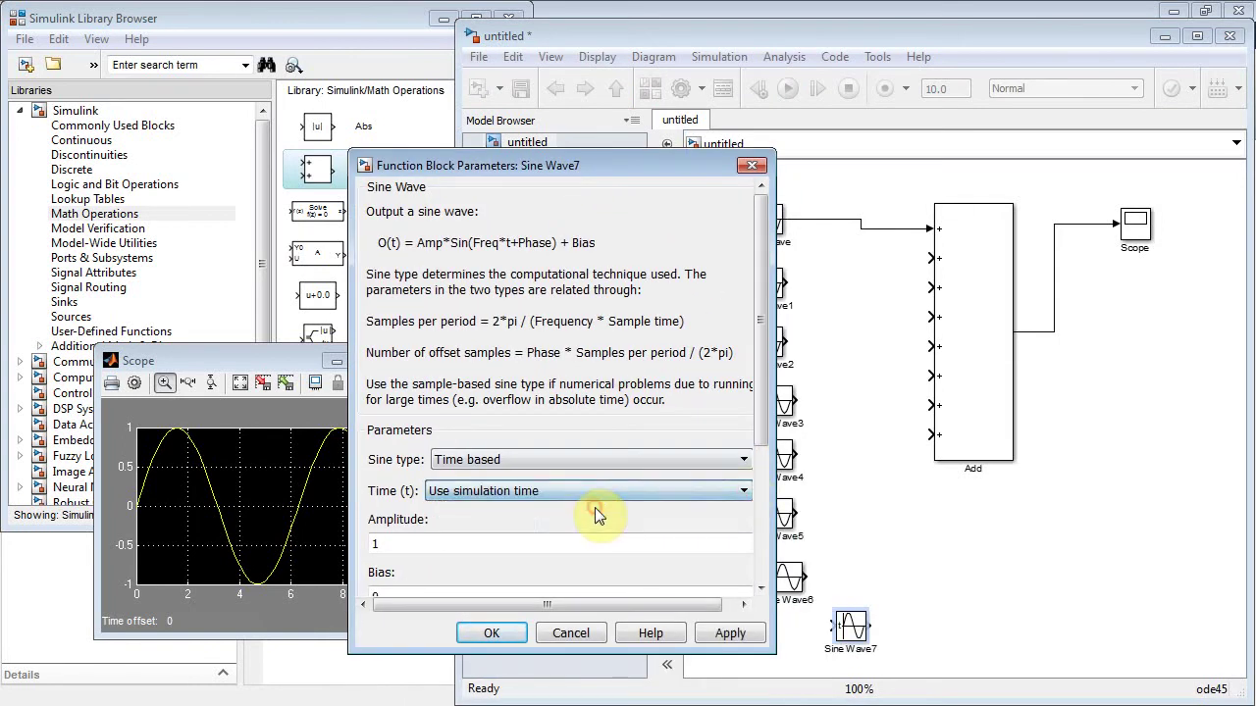
{"action": "left_click_drag", "start_coordinate": [765, 427], "coordinate": [764, 552]}
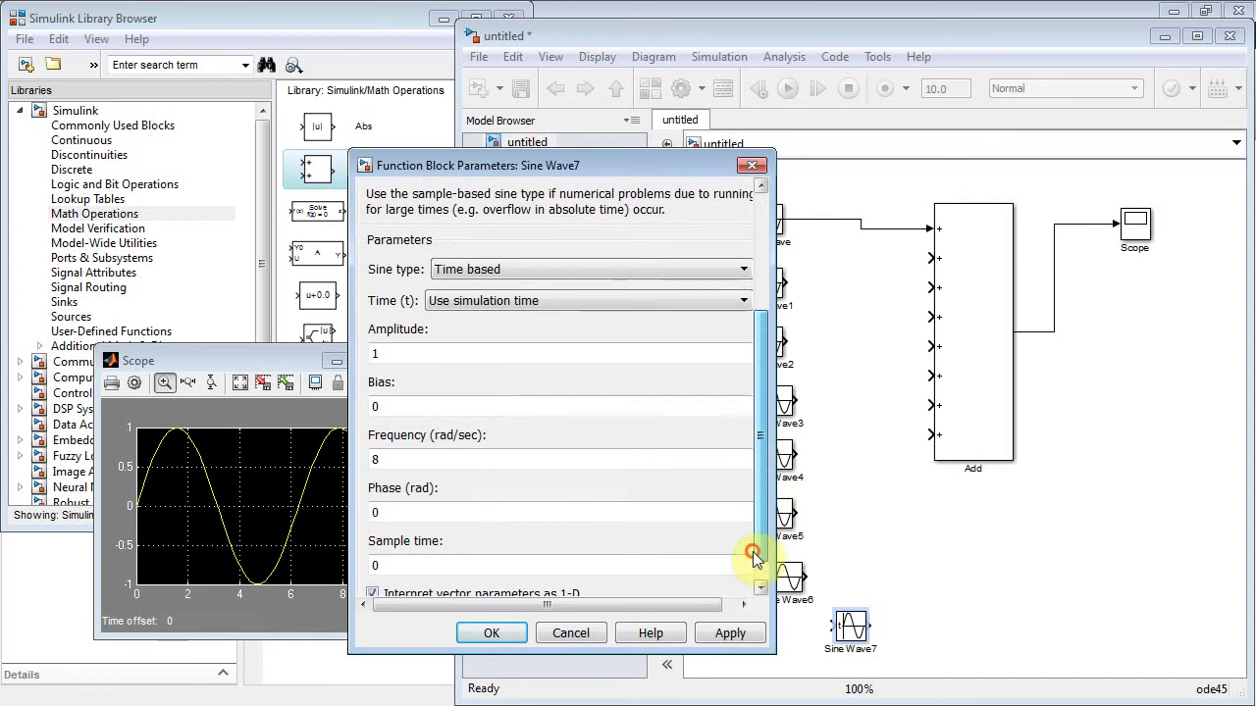
{"action": "left_click", "coordinate": [507, 636]}
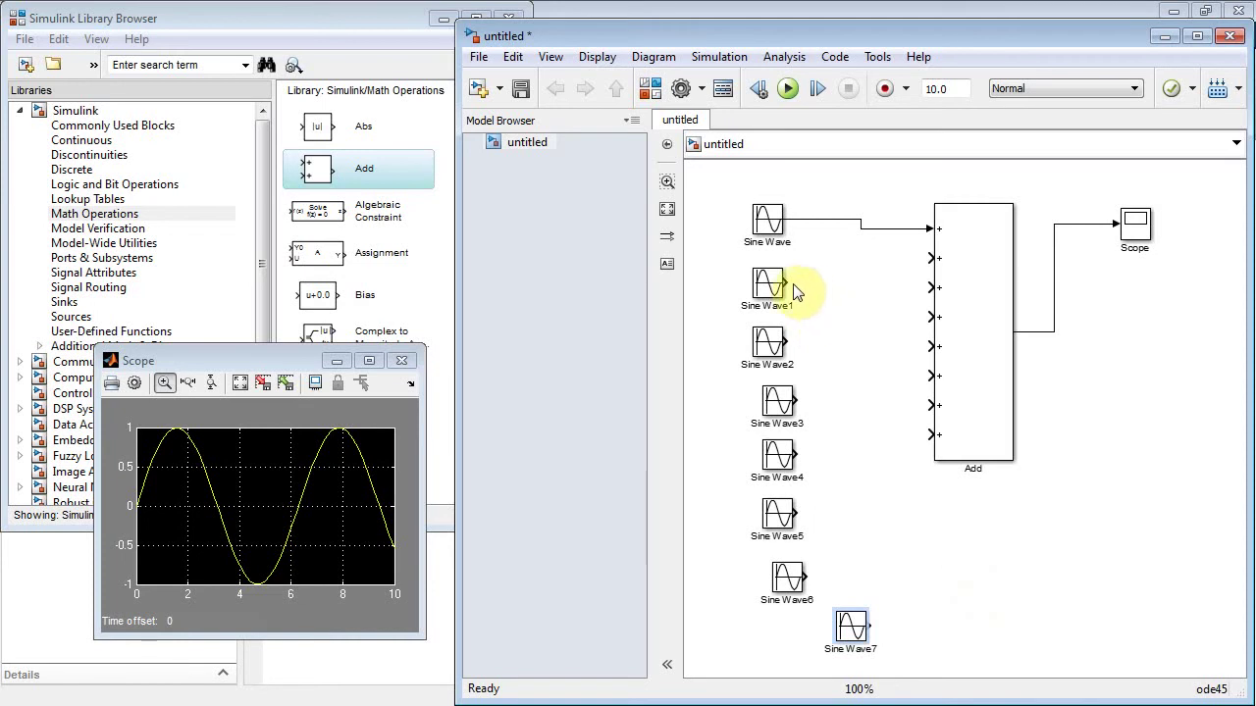
- Connect Sine Wave1 through Sine Wave6 to the Add block's inputs
{"action": "left_click_drag", "start_coordinate": [787, 284], "coordinate": [929, 257]}
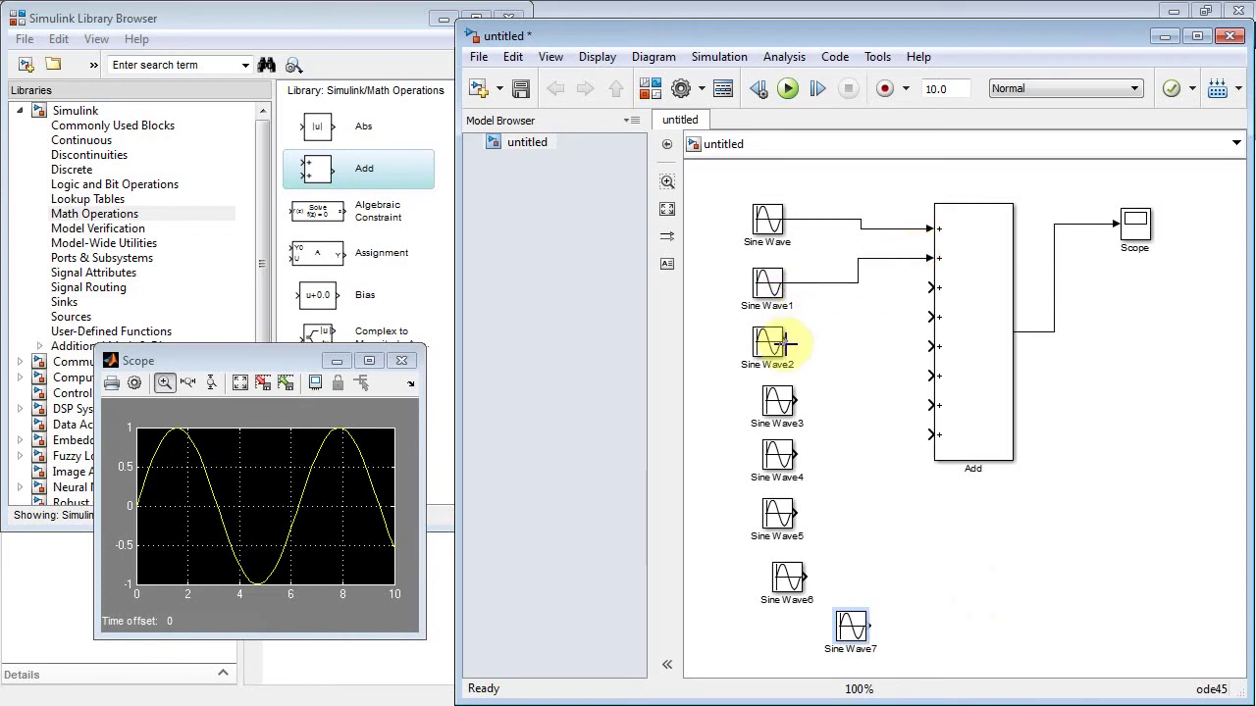
{"action": "mouse_move", "coordinate": [787, 340]}
{"action": "left_mouse_down"}
{"action": "mouse_move", "coordinate": [920, 280]}
{"action": "mouse_move", "coordinate": [929, 294]}
{"action": "left_mouse_up"}
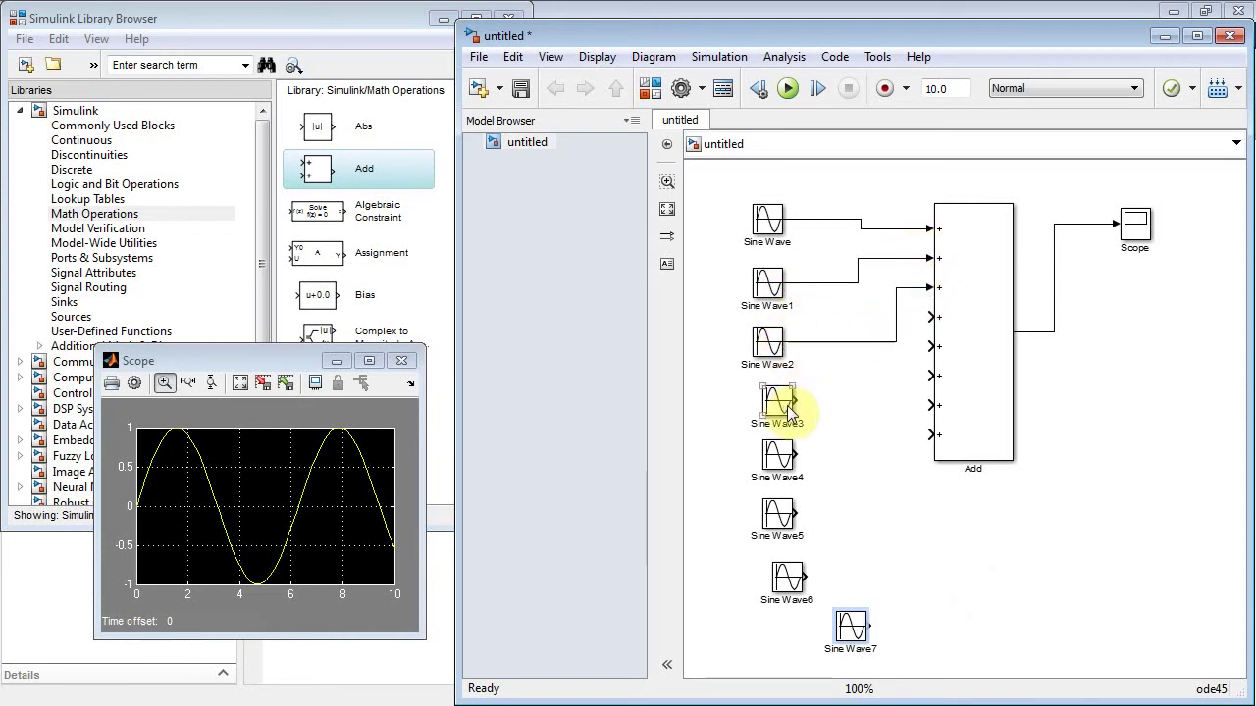
{"action": "mouse_move", "coordinate": [796, 400]}
{"action": "left_mouse_down"}
{"action": "mouse_move", "coordinate": [892, 367]}
{"action": "mouse_move", "coordinate": [929, 317]}
{"action": "left_mouse_up"}
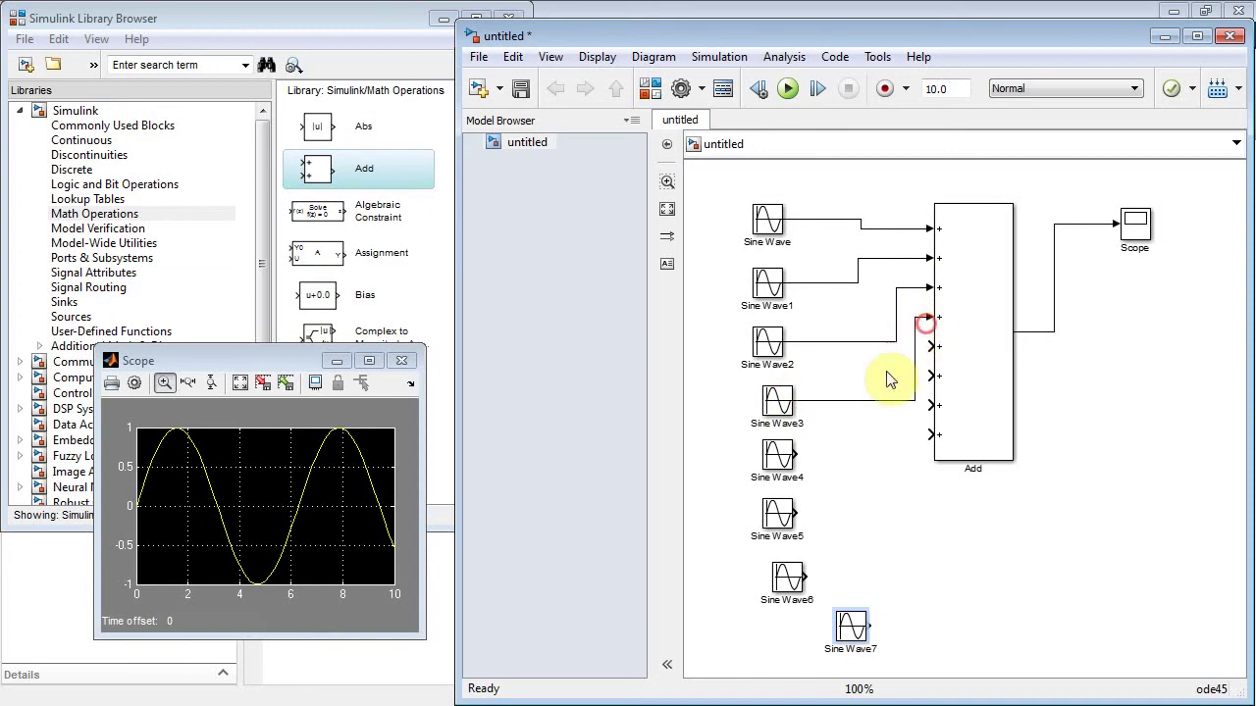
{"action": "mouse_move", "coordinate": [795, 457]}
{"action": "left_mouse_down"}
{"action": "mouse_move", "coordinate": [894, 431]}
{"action": "mouse_move", "coordinate": [929, 376]}
{"action": "left_mouse_up"}
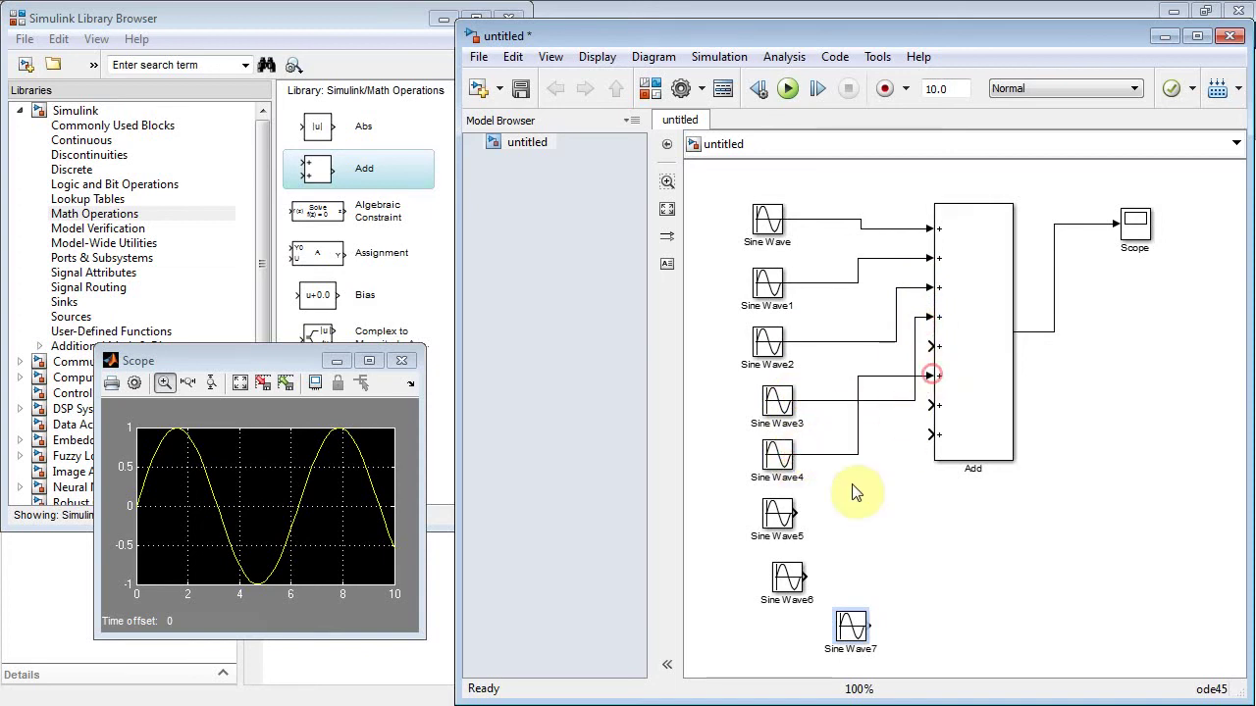
{"action": "left_click_drag", "start_coordinate": [795, 510], "coordinate": [930, 404]}
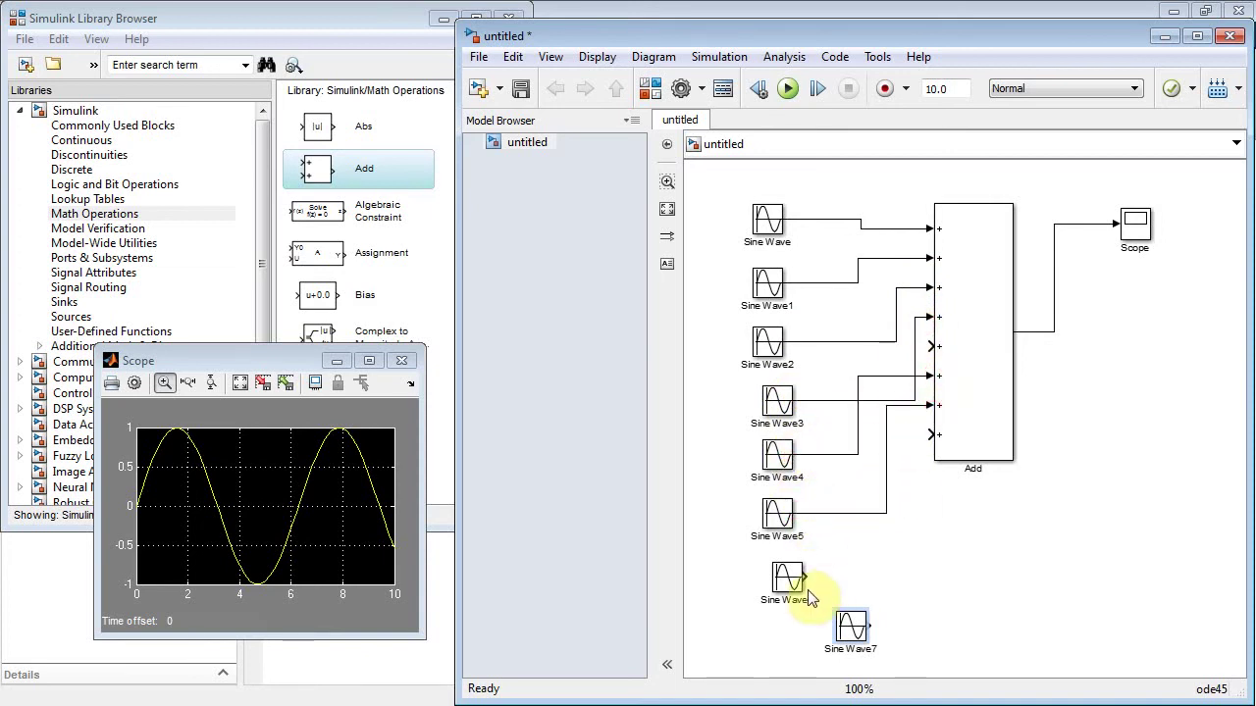
{"action": "left_click_drag", "start_coordinate": [810, 577], "coordinate": [930, 435]}
{"action": "mouse_move", "coordinate": [869, 628]}
{"action": "left_mouse_down"}
{"action": "mouse_move", "coordinate": [941, 507]}
{"action": "mouse_move", "coordinate": [928, 457]}
{"action": "mouse_move", "coordinate": [919, 597]}
{"action": "mouse_move", "coordinate": [864, 630]}
{"action": "left_mouse_up"}
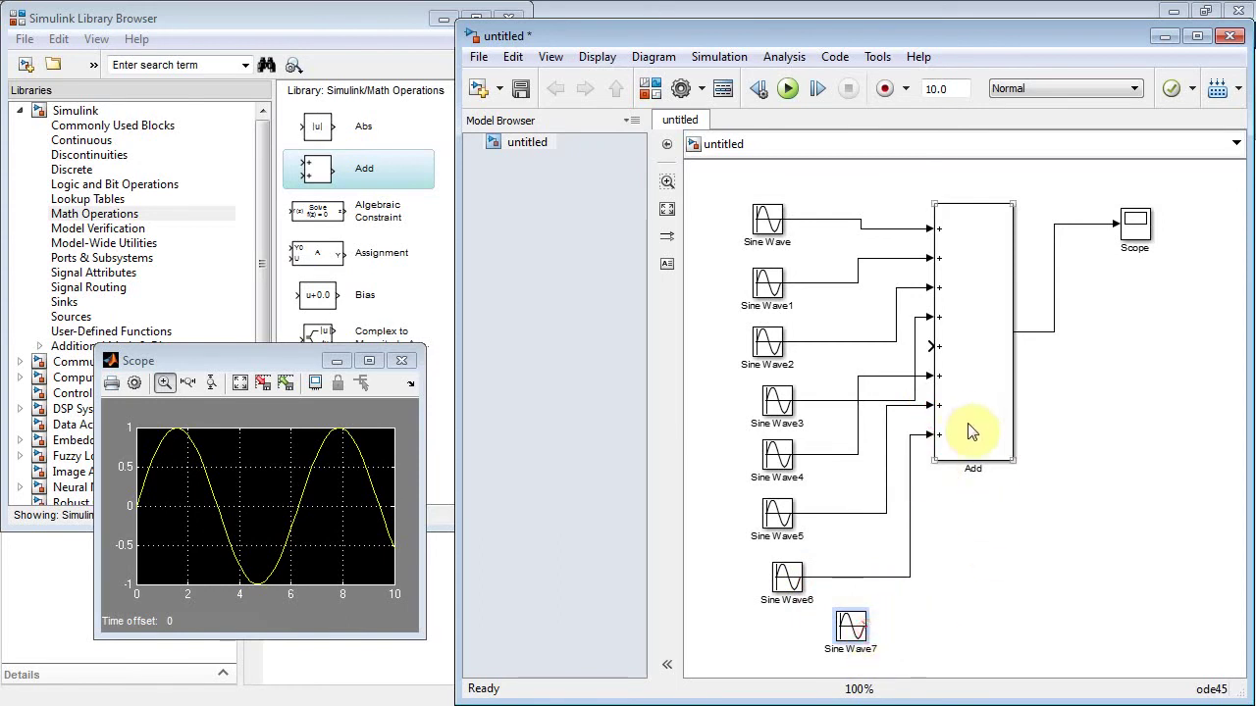
- Delete the misplaced connections from Sine Wave4, Sine Wave5 and Sine Wave6
{"action": "left_click", "coordinate": [873, 376]}
{"action": "key", "text": "Delete"}
{"action": "left_click", "coordinate": [899, 405]}
{"action": "key", "text": "Delete"}
{"action": "left_click", "coordinate": [921, 435]}
{"action": "key", "text": "Delete"}
- Rewire Sine Wave4–6 to Add's fifth, sixth and seventh inputs and delete the stray line
{"action": "left_click_drag", "start_coordinate": [797, 454], "coordinate": [925, 350]}
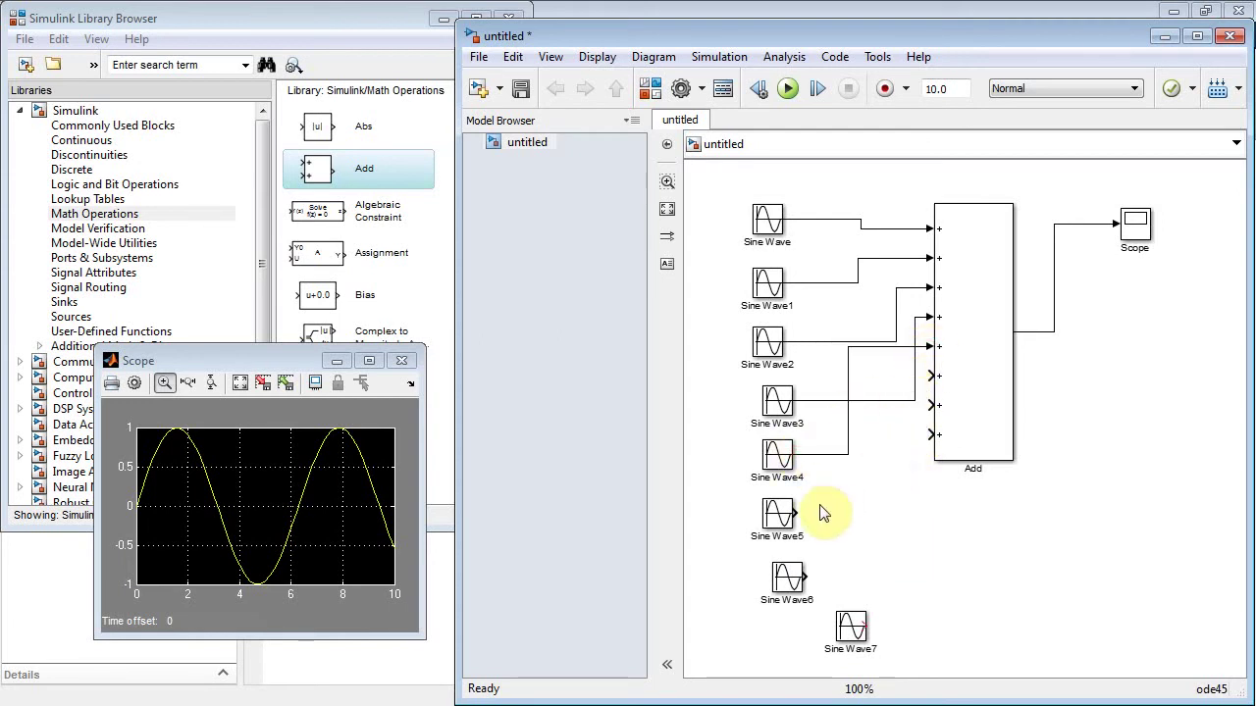
{"action": "left_click_drag", "start_coordinate": [797, 513], "coordinate": [926, 374]}
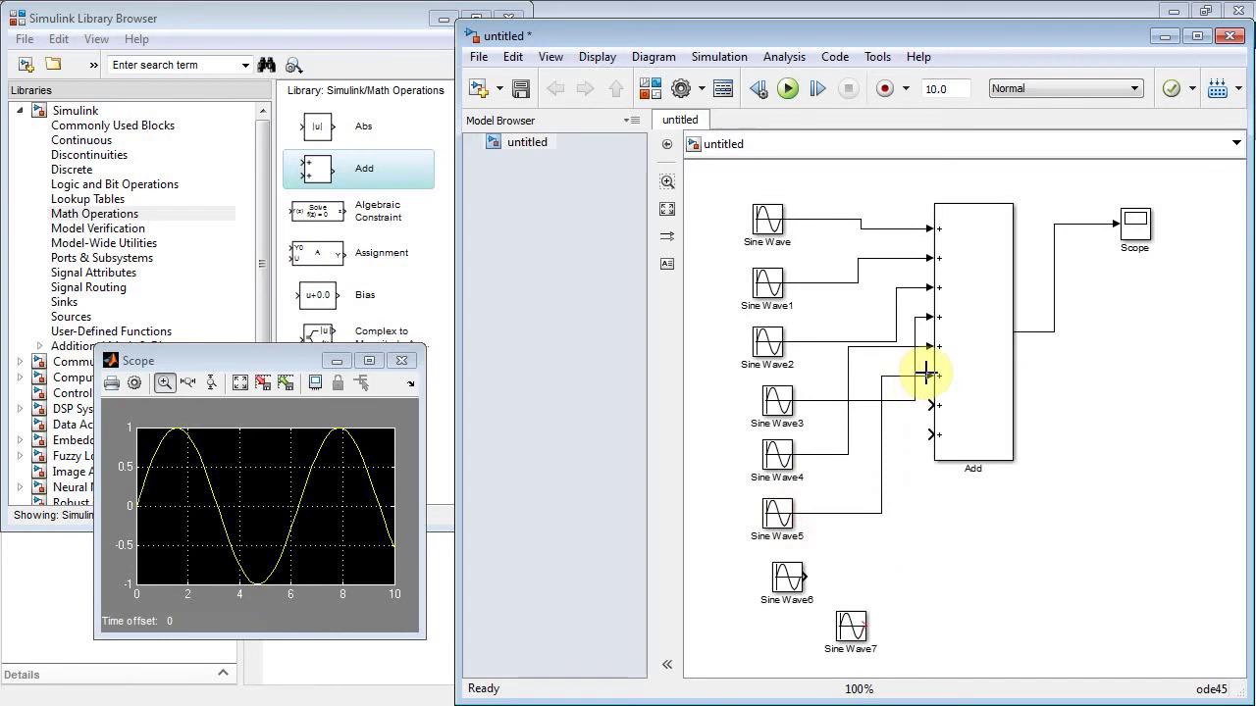
{"action": "left_click", "coordinate": [796, 576]}
{"action": "left_click_drag", "start_coordinate": [803, 576], "coordinate": [920, 628]}
{"action": "left_click", "coordinate": [862, 629]}
{"action": "left_click", "coordinate": [920, 597]}
{"action": "key", "text": "Delete"}
- Connect Sine Wave7 to the Add block's eighth input
{"action": "left_click", "coordinate": [861, 636]}
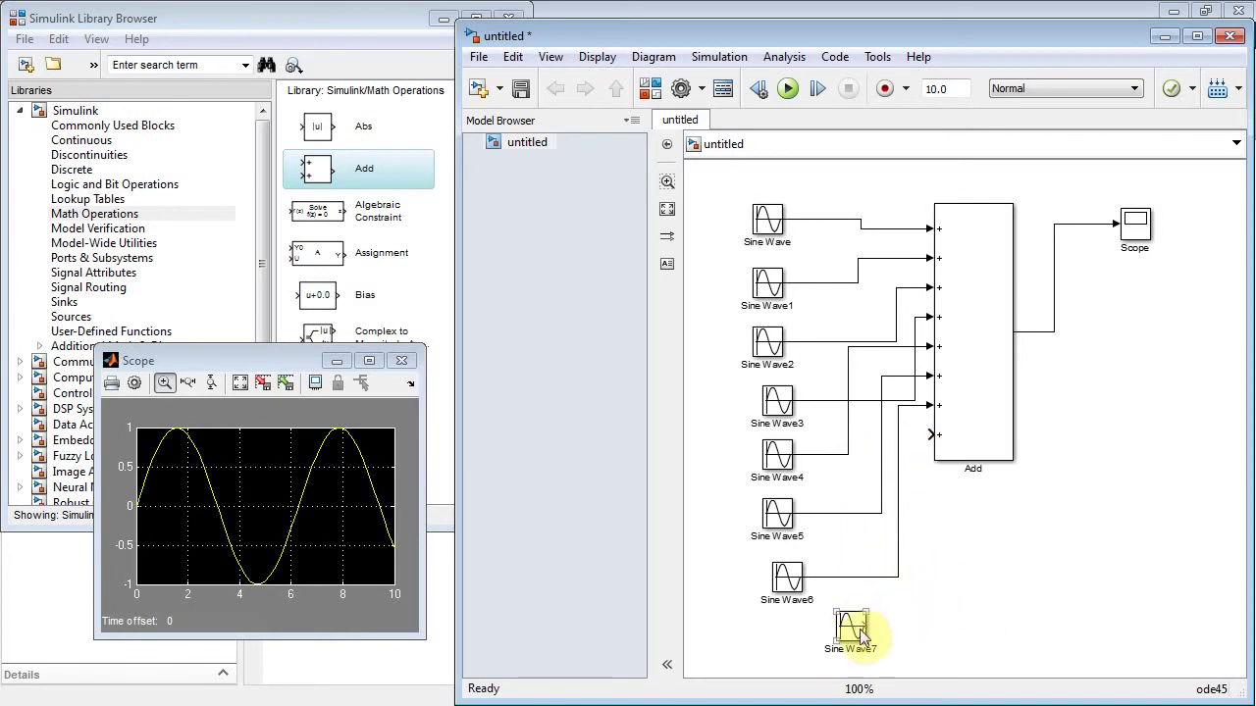
{"action": "left_click_drag", "start_coordinate": [867, 625], "coordinate": [917, 623]}
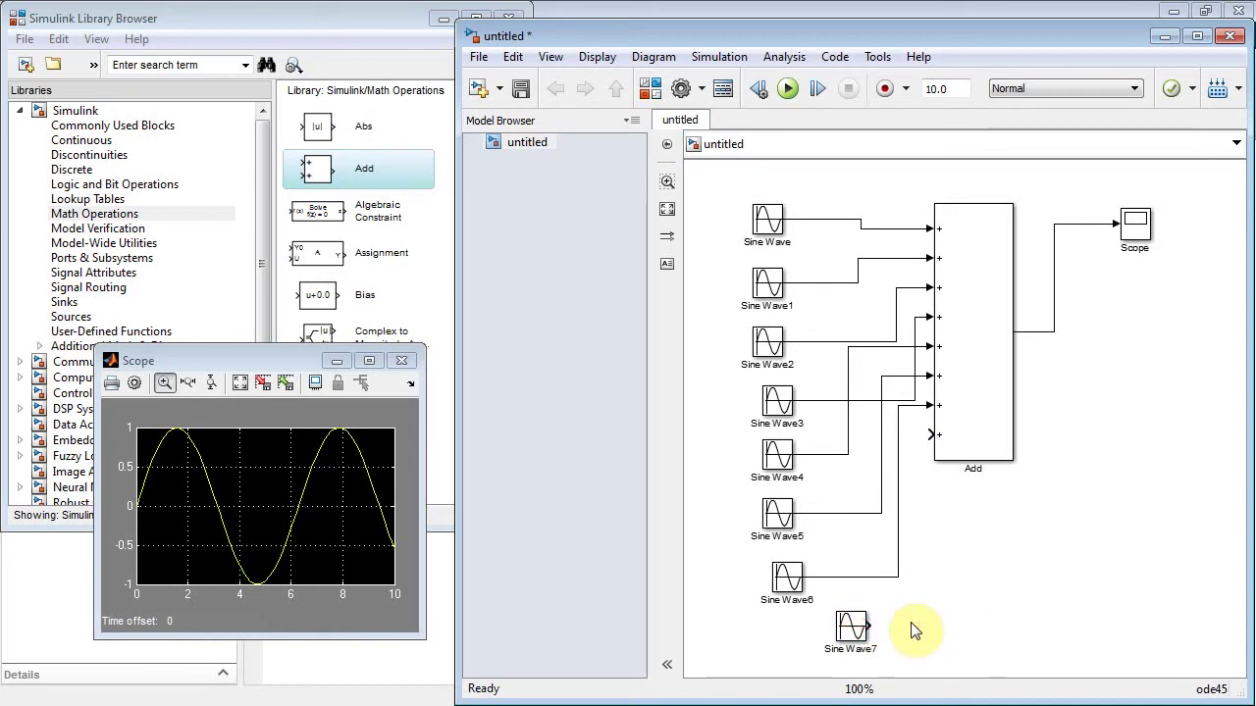
{"action": "left_click_drag", "start_coordinate": [931, 435], "coordinate": [877, 625]}
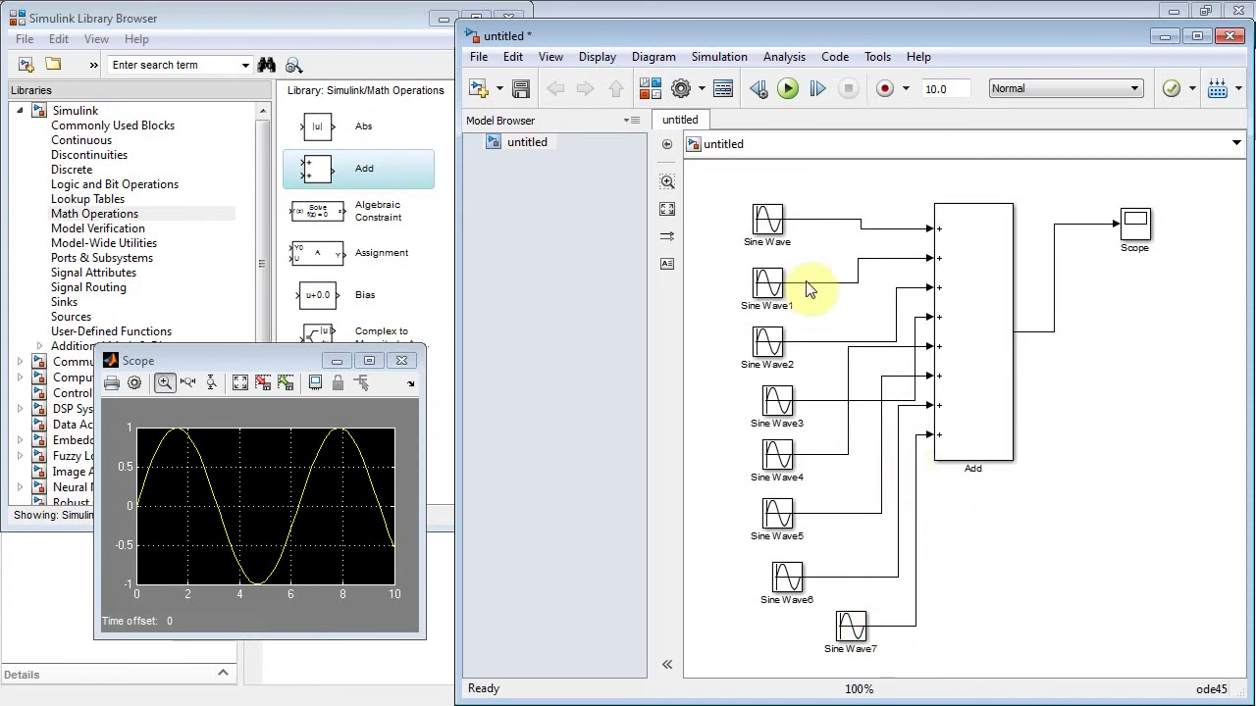
- Run the simulation and autoscale the Scope to show the summed eight-sine waveform
{"action": "left_click", "coordinate": [789, 90]}
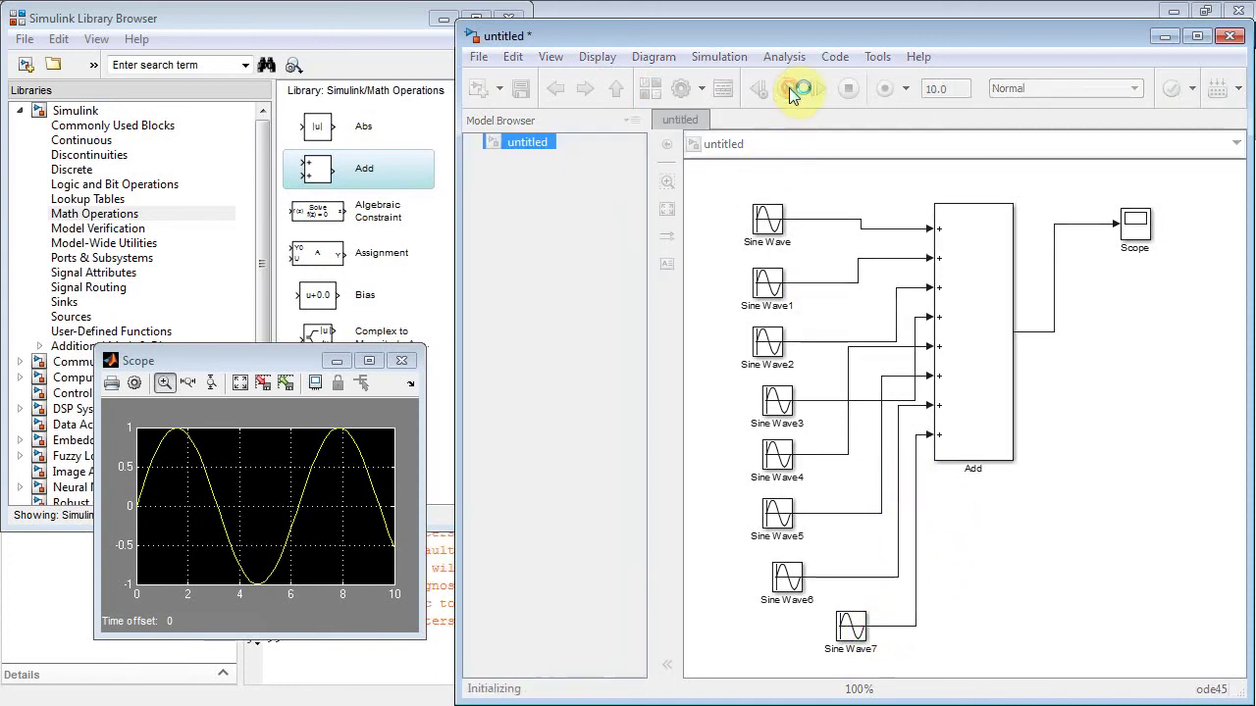
{"action": "left_click", "coordinate": [240, 382]}
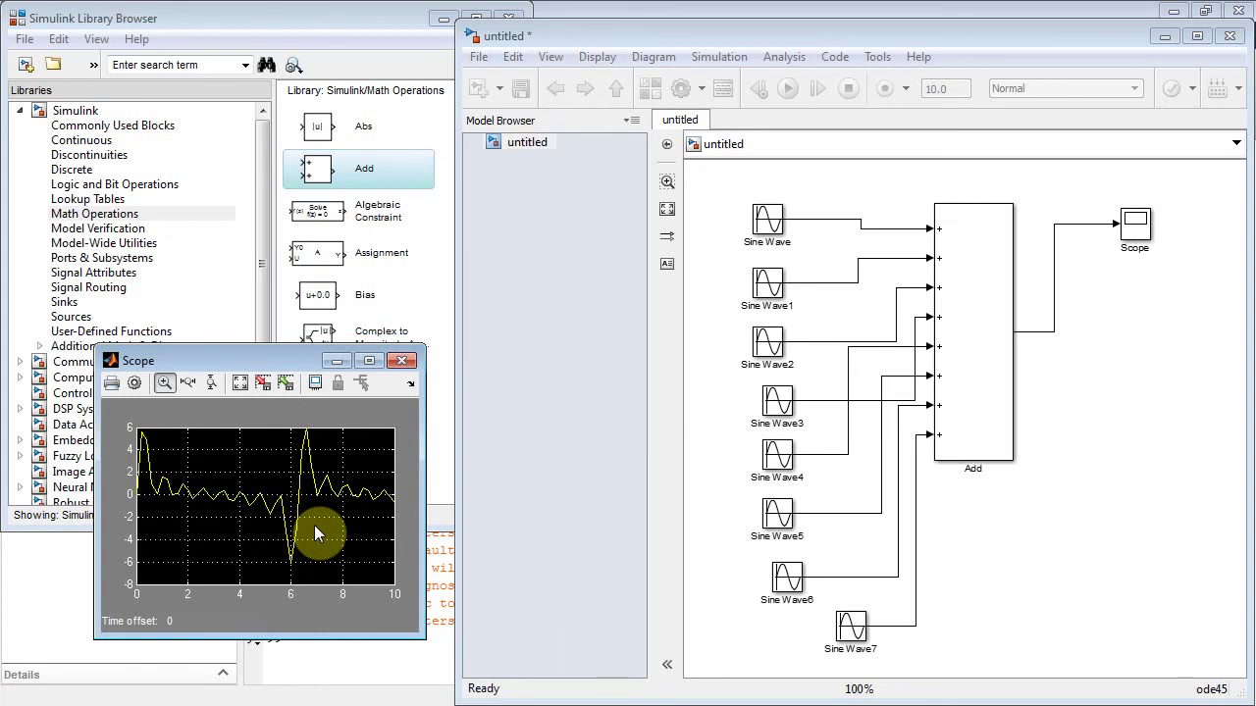
{"action": "left_click", "coordinate": [997, 314]}
- Open the Add block parameters and start retyping the list of signs as +-+-+-+-
{"action": "double_click", "coordinate": [973, 338]}
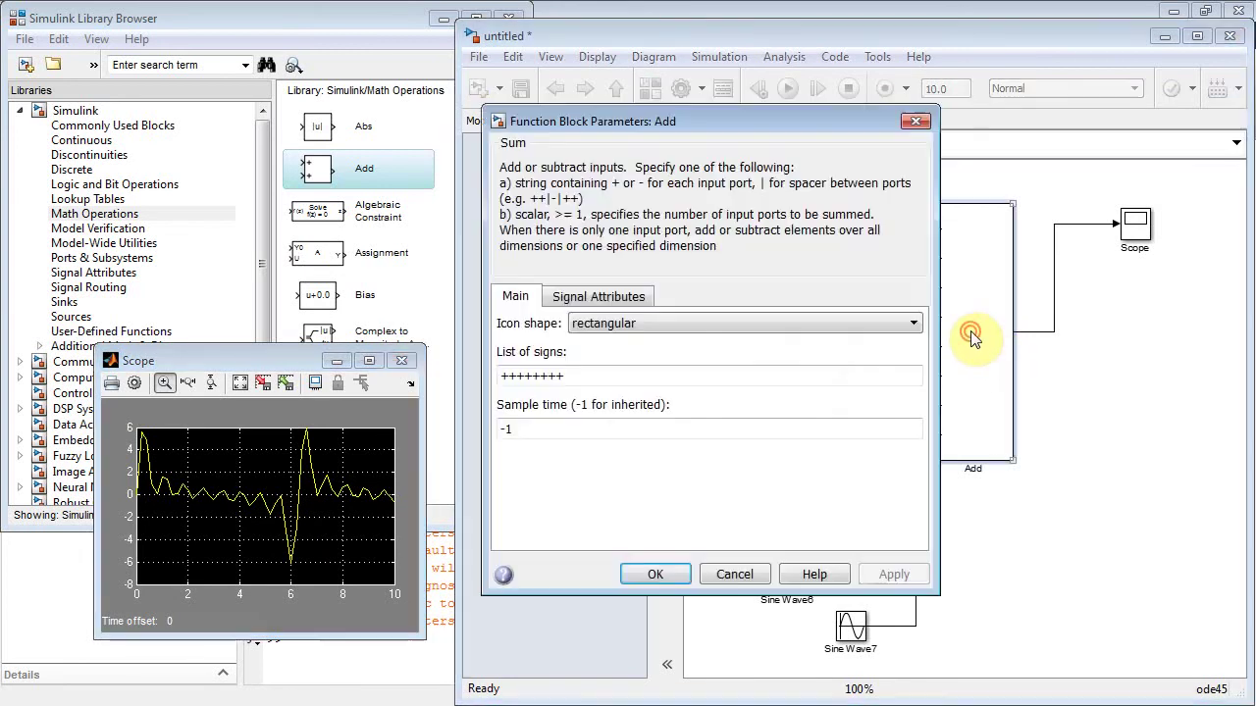
{"action": "double_click", "coordinate": [579, 377]}
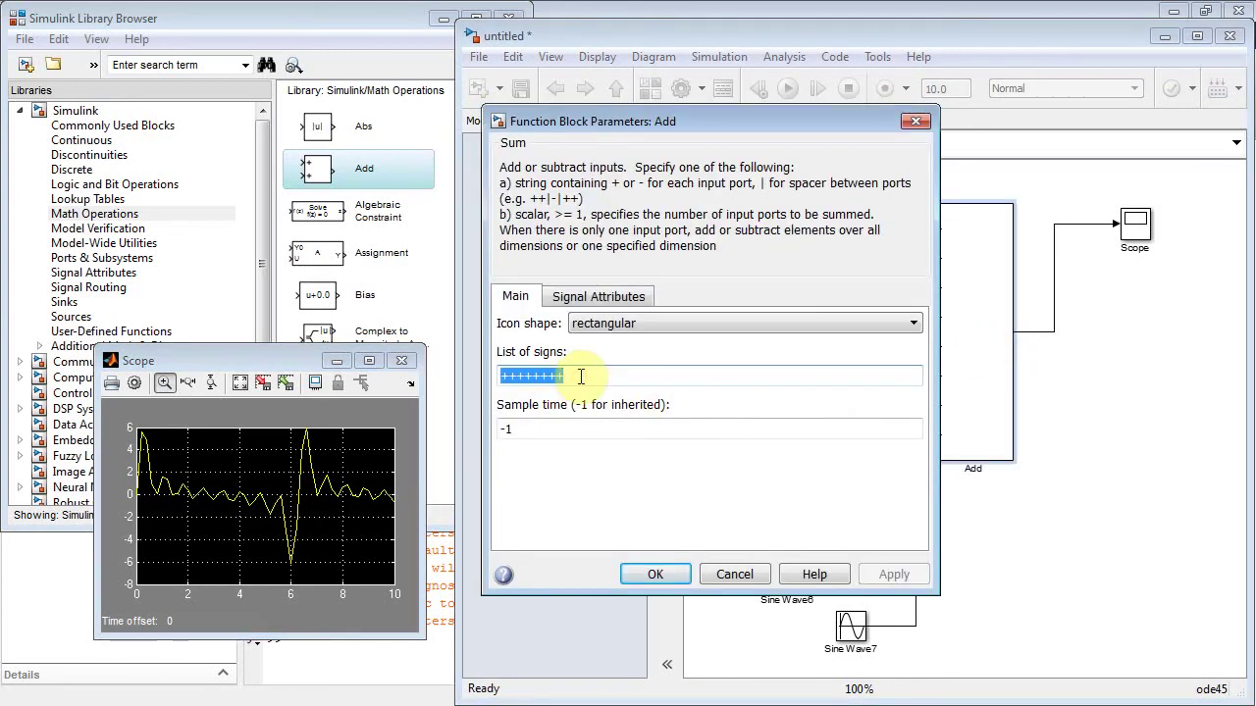
{"action": "type", "text": "+"}
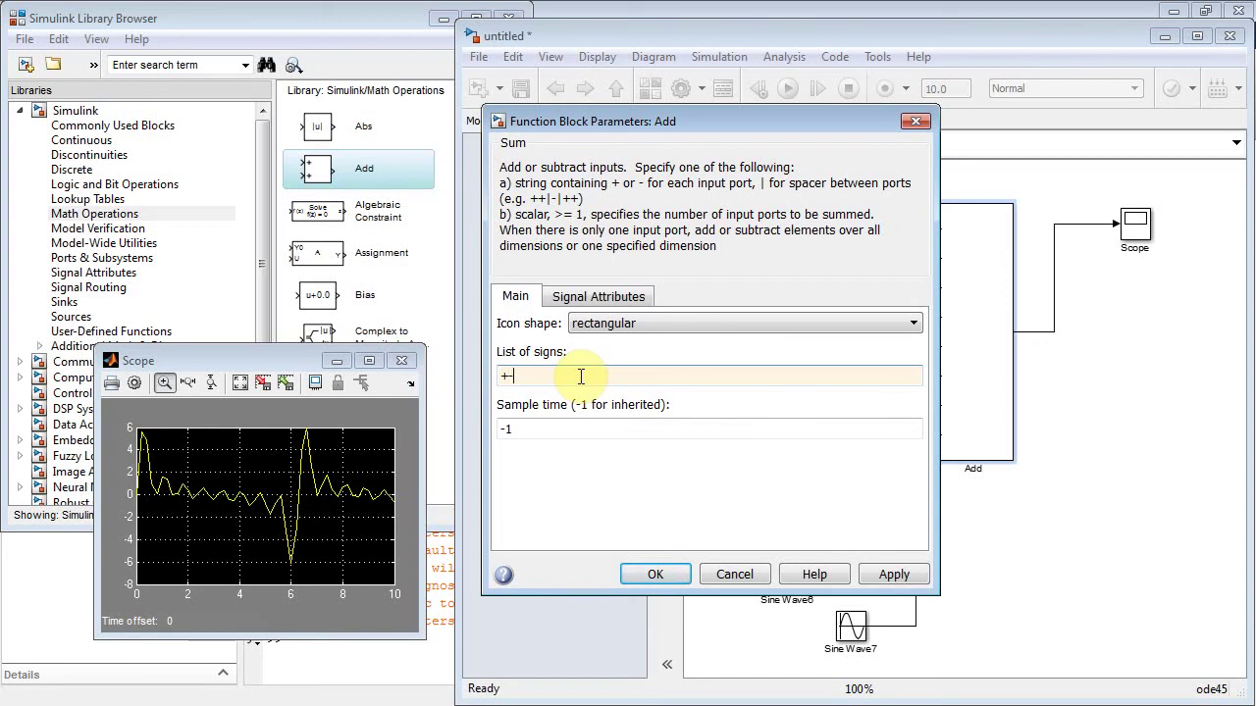
- Apply the +-+-+-+- sign list, rerun the simulation, and autoscale the Scope
{"action": "left_click", "coordinate": [883, 575]}
{"action": "left_click", "coordinate": [654, 574]}
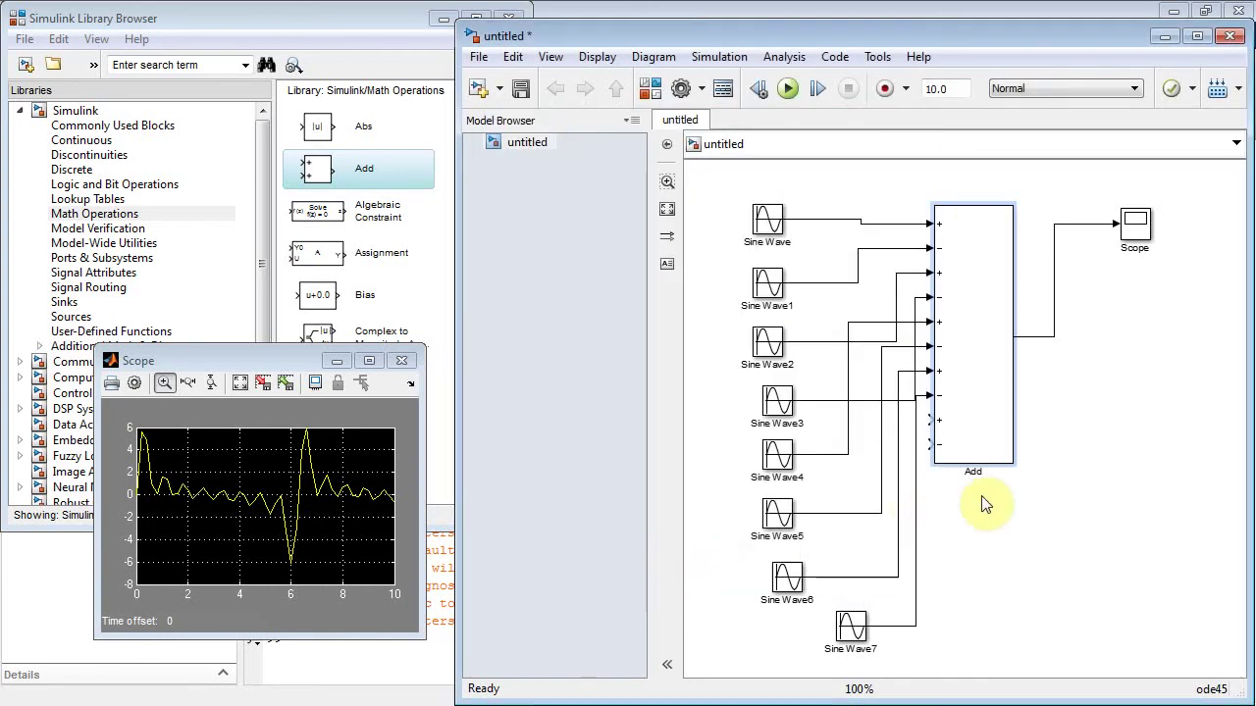
{"action": "left_click", "coordinate": [788, 88]}
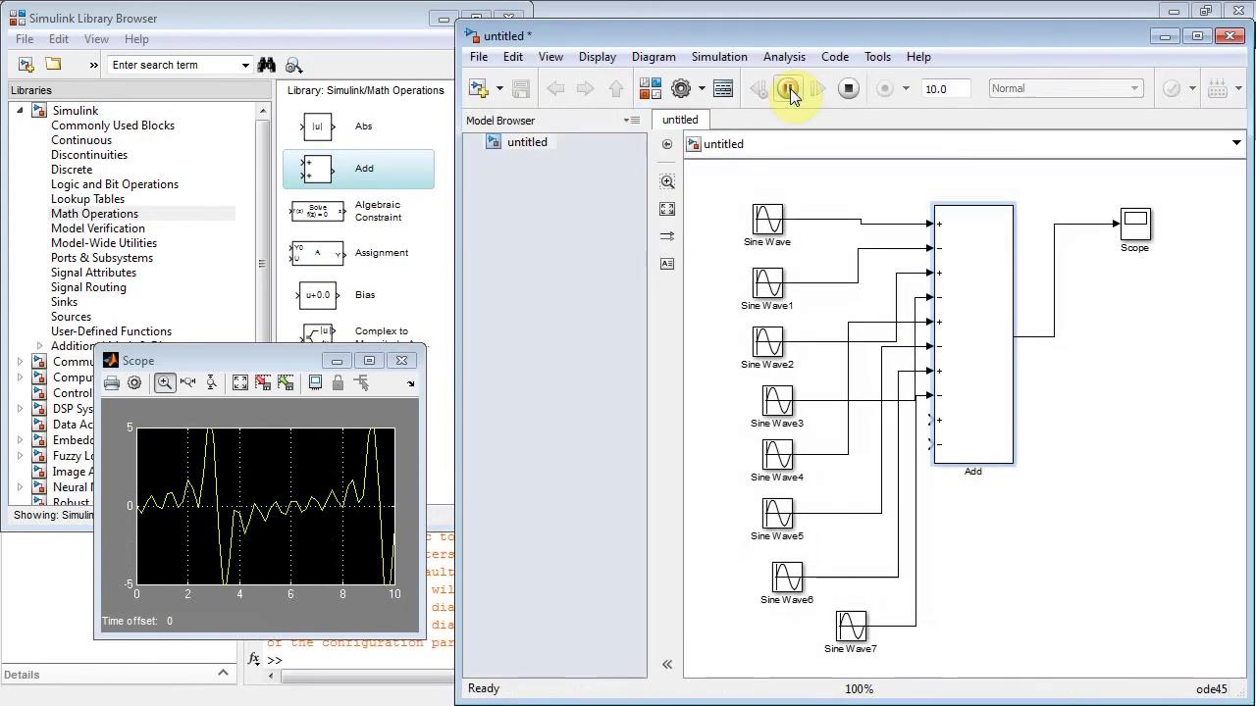
{"action": "left_click", "coordinate": [245, 385]}
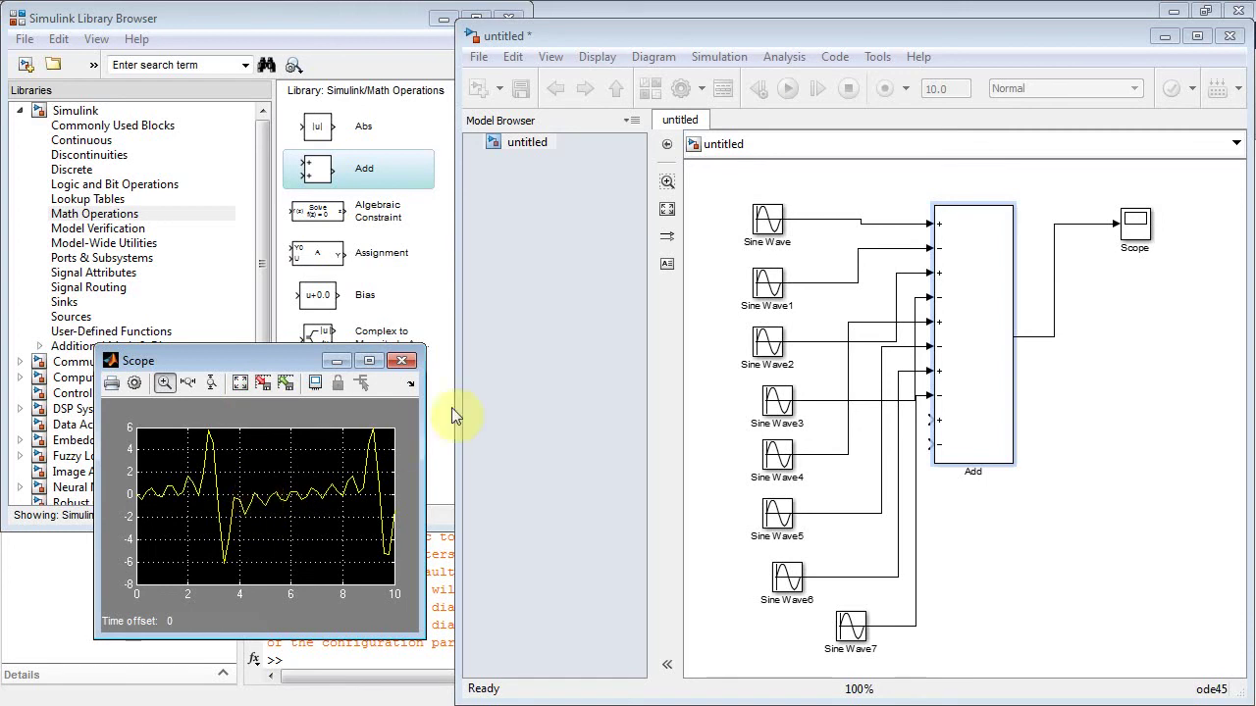
{"action": "left_click", "coordinate": [771, 221]}
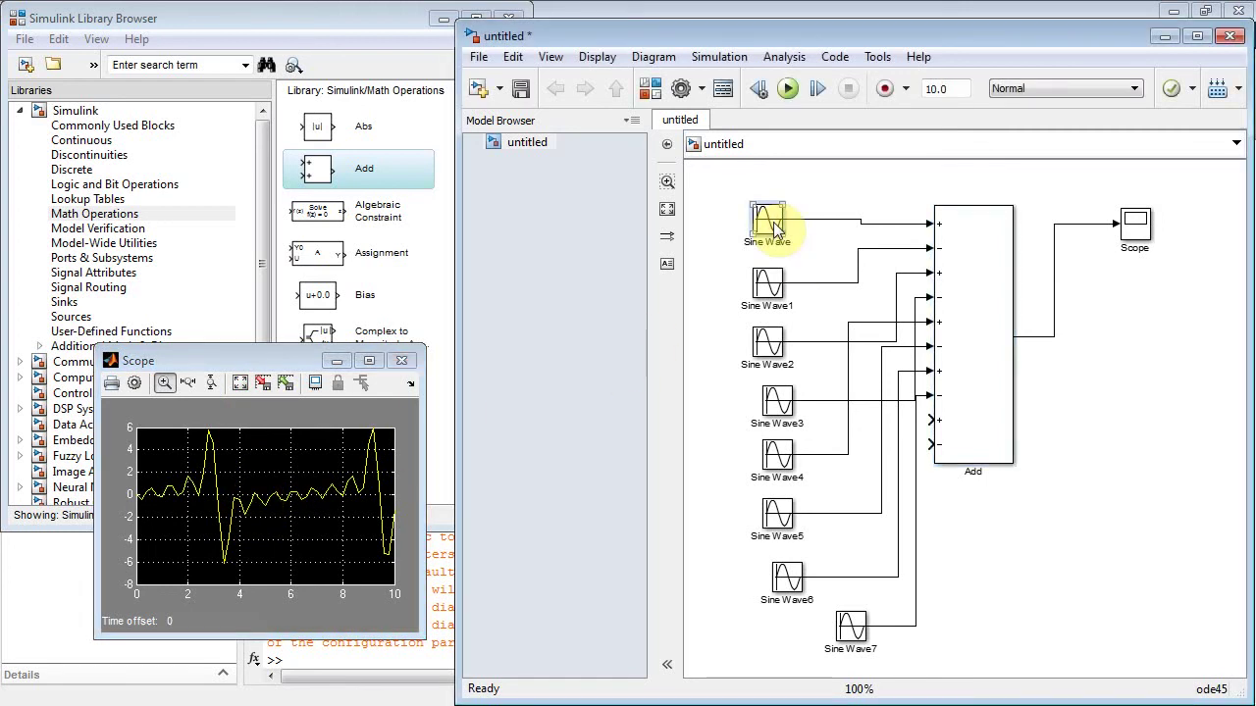
- Set Sine Wave1's amplitude to 1/2 and Sine Wave2's amplitude to 1/3
{"action": "left_click", "coordinate": [771, 285]}
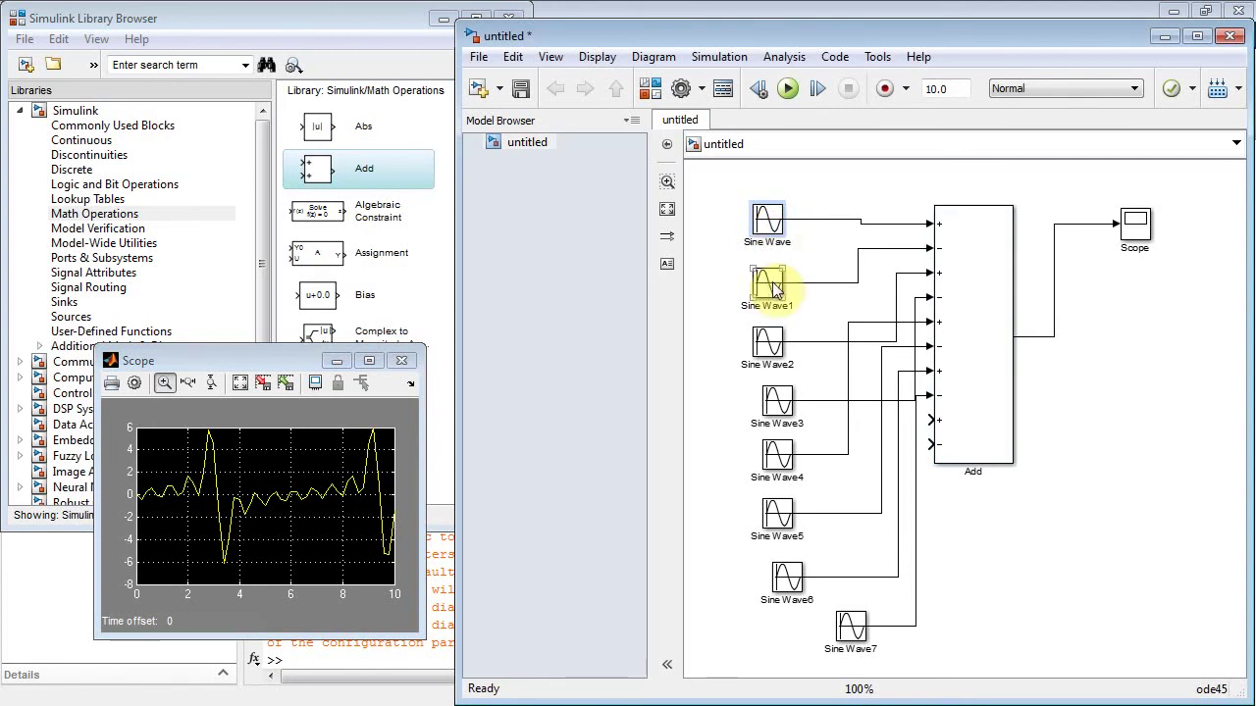
{"action": "double_click", "coordinate": [771, 285]}
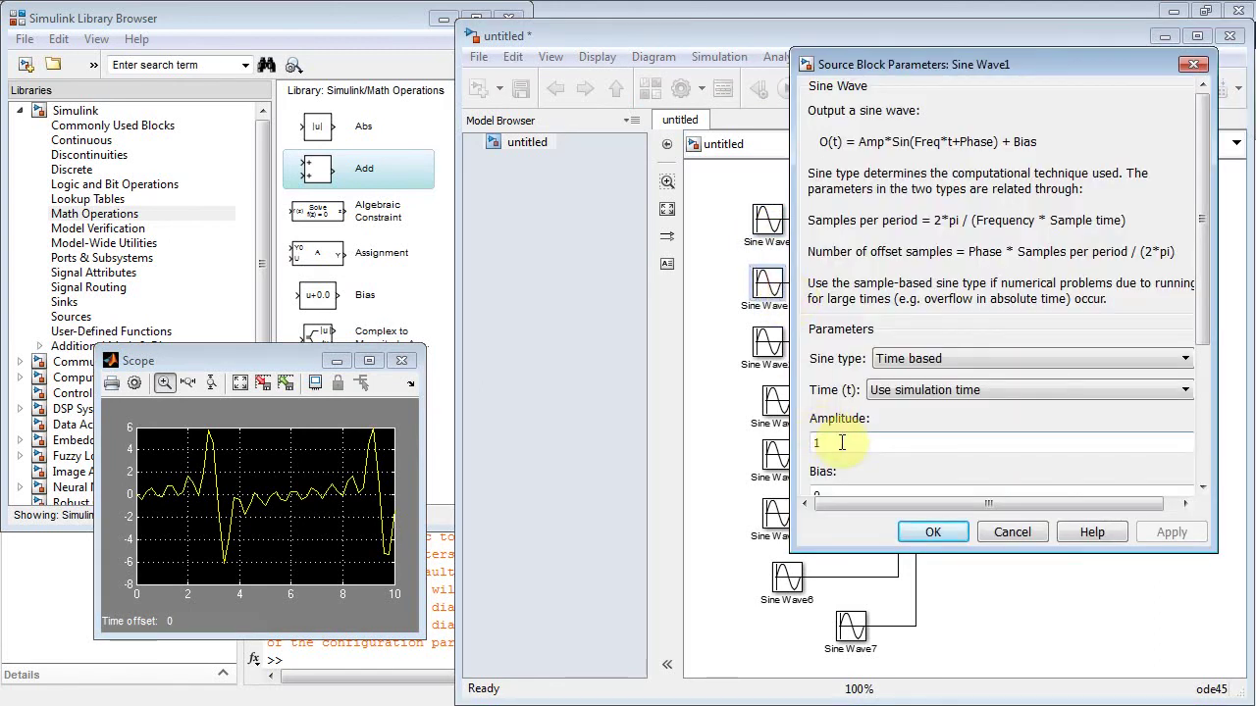
{"action": "type", "text": "1"}
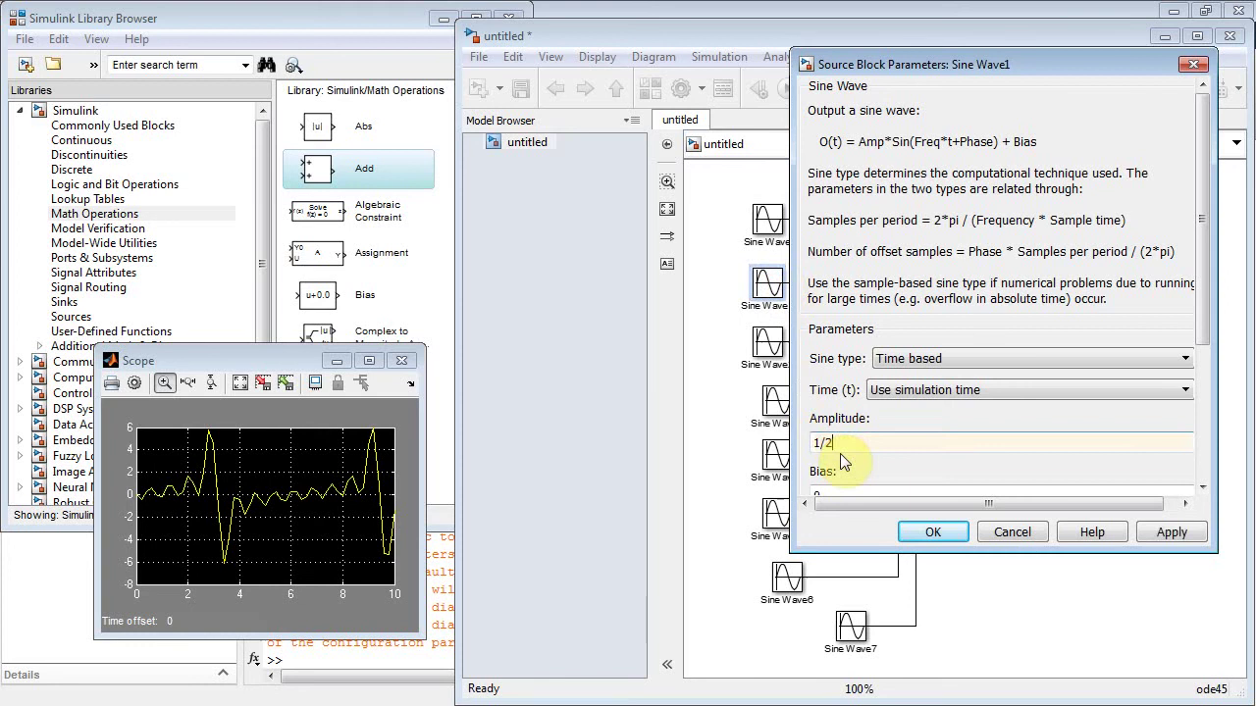
{"action": "left_click", "coordinate": [928, 532]}
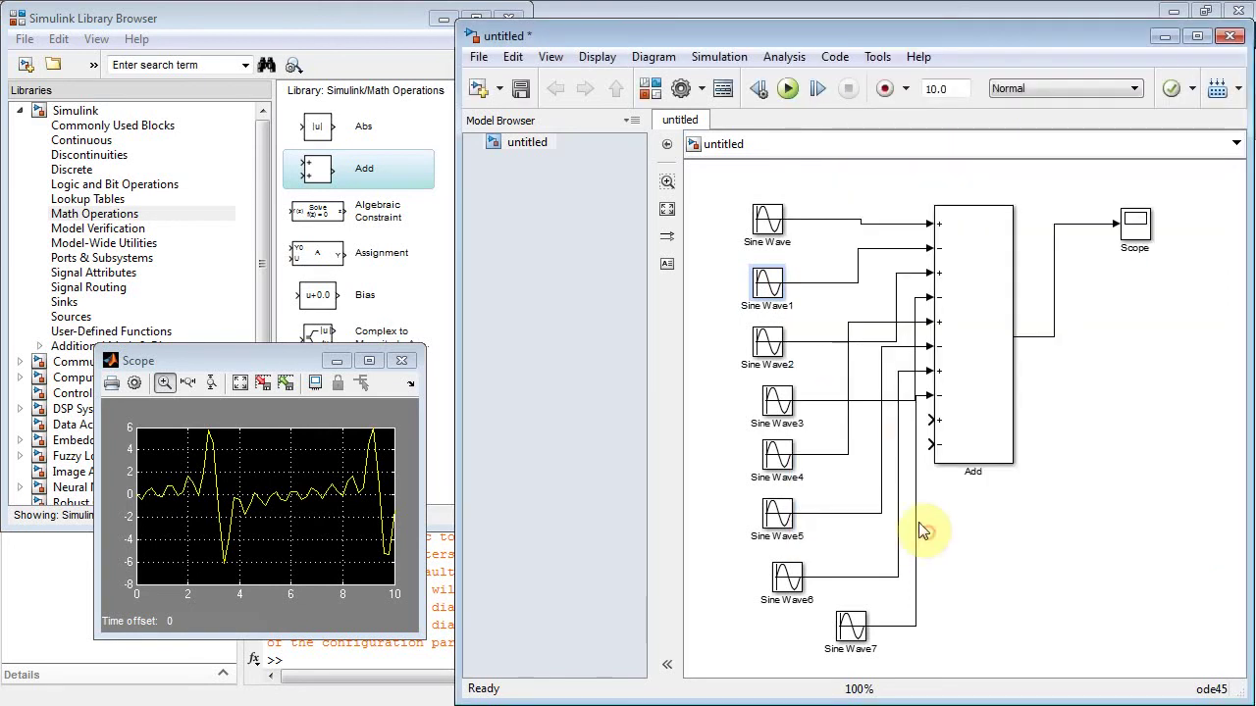
{"action": "double_click", "coordinate": [771, 343]}
{"action": "double_click", "coordinate": [851, 503]}
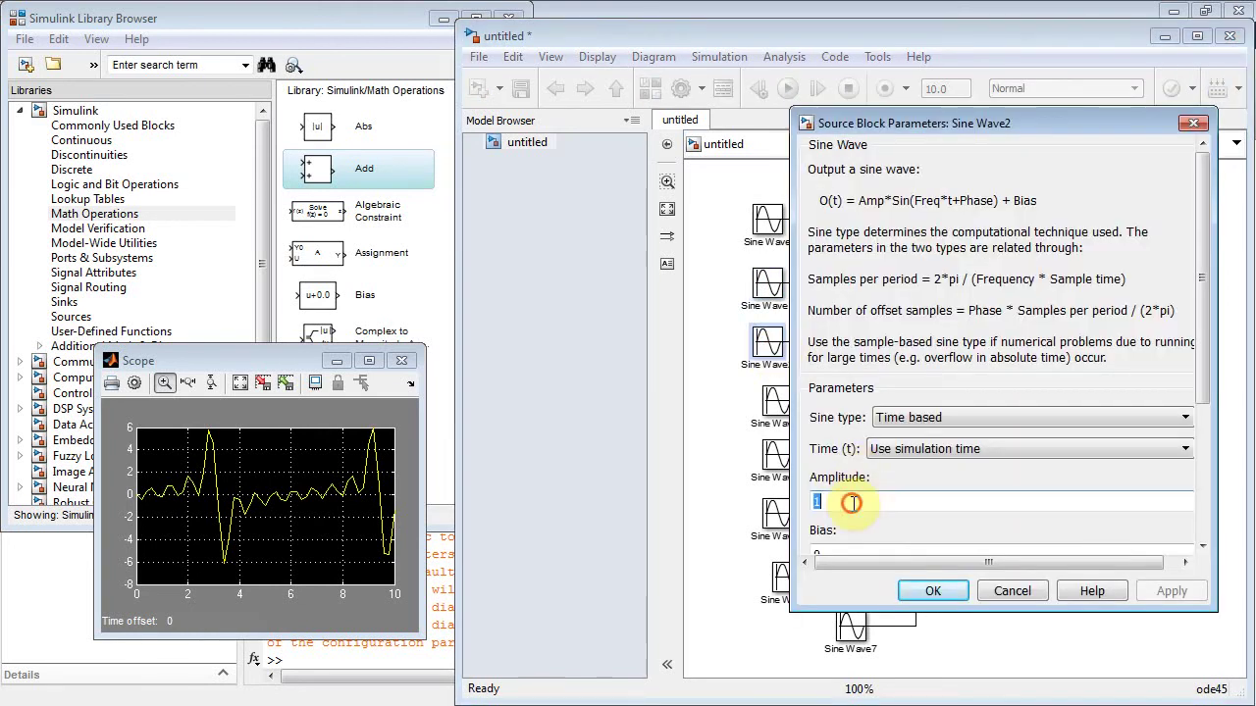
{"action": "type", "text": "1/3"}
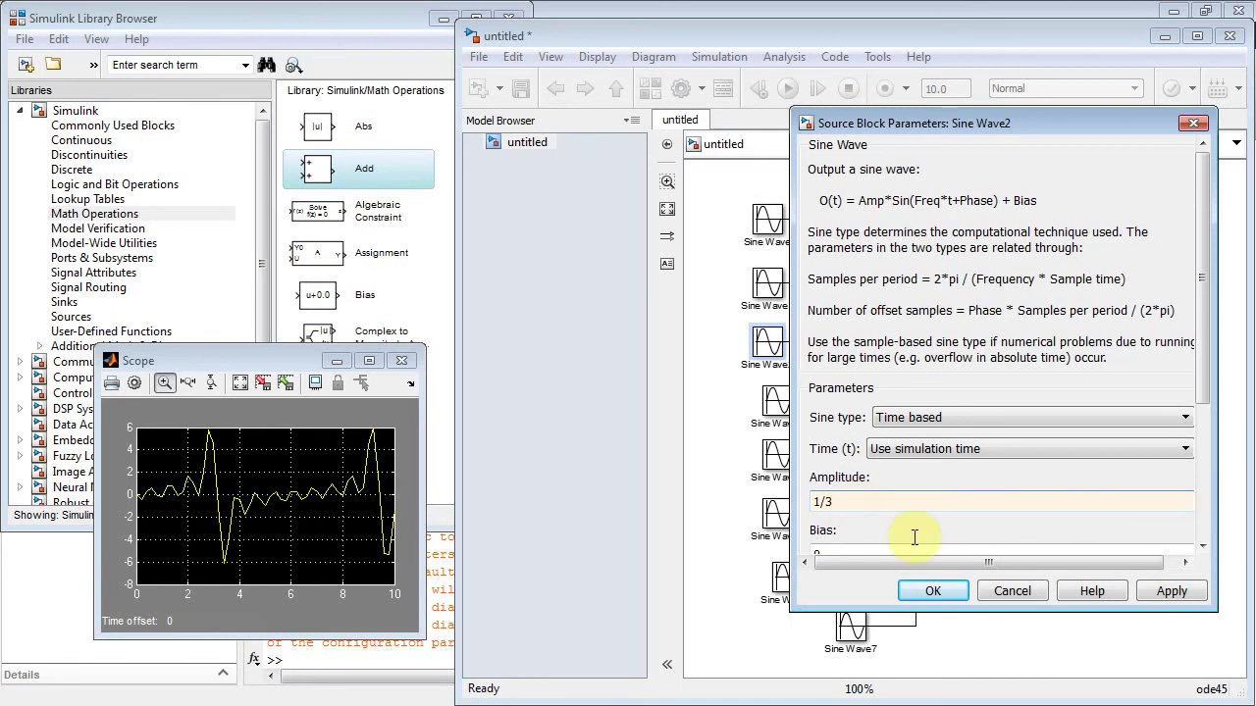
{"action": "left_click", "coordinate": [933, 591]}
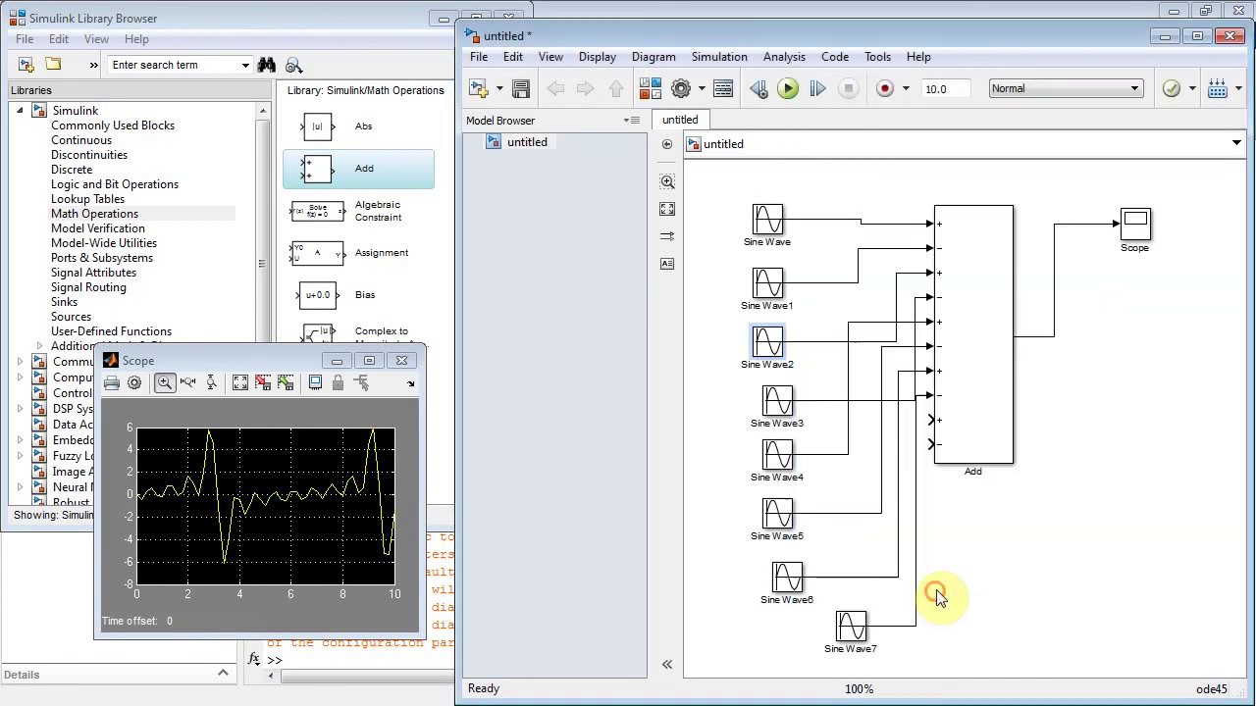
- Set Sine Wave3's amplitude to 1/4 and Sine Wave4's amplitude to 1/5
{"action": "double_click", "coordinate": [778, 401]}
{"action": "double_click", "coordinate": [895, 559]}
{"action": "type", "text": "`1/4"}
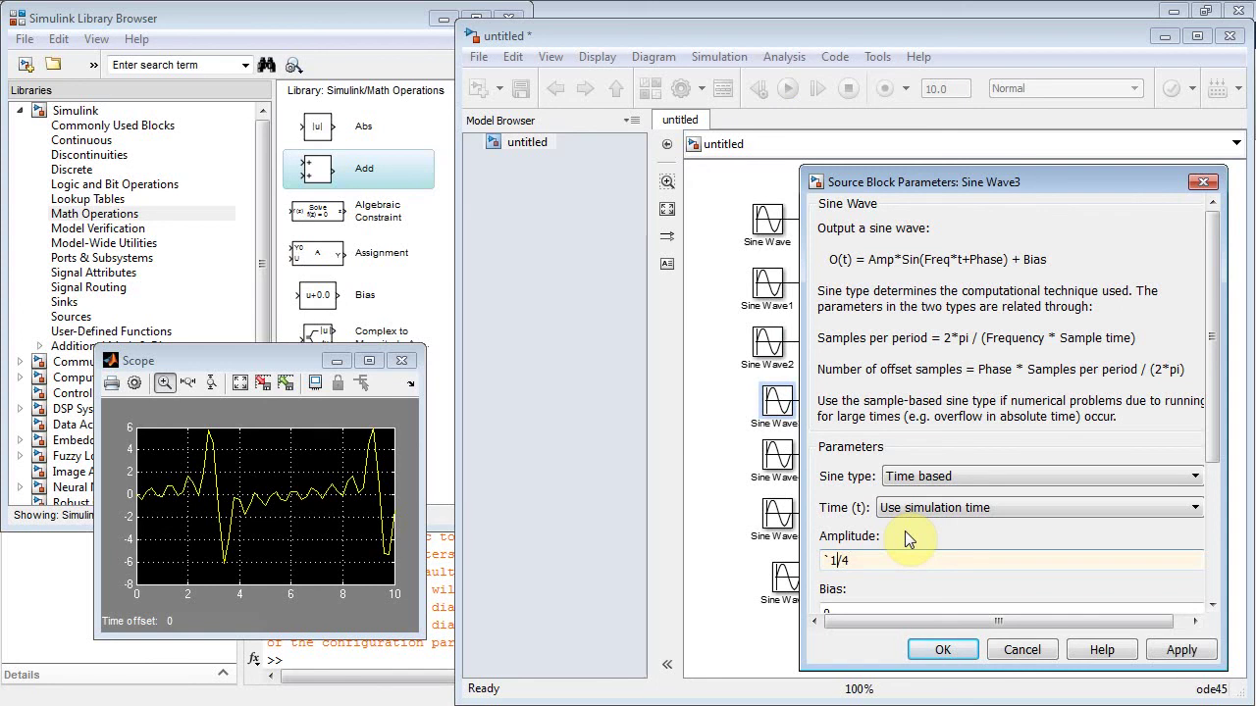
{"action": "key", "text": "Home"}
{"action": "key", "text": "Delete"}
{"action": "left_click", "coordinate": [942, 653]}
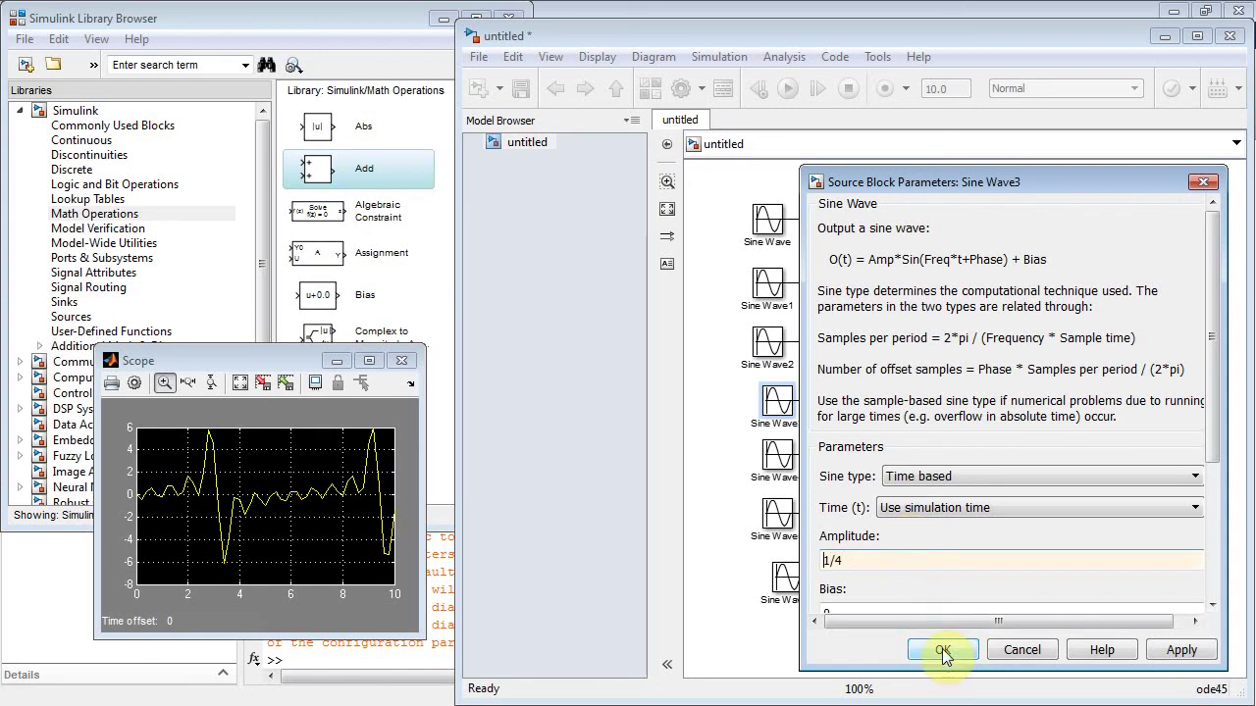
{"action": "double_click", "coordinate": [777, 455]}
{"action": "double_click", "coordinate": [901, 610]}
{"action": "type", "text": "1/5"}
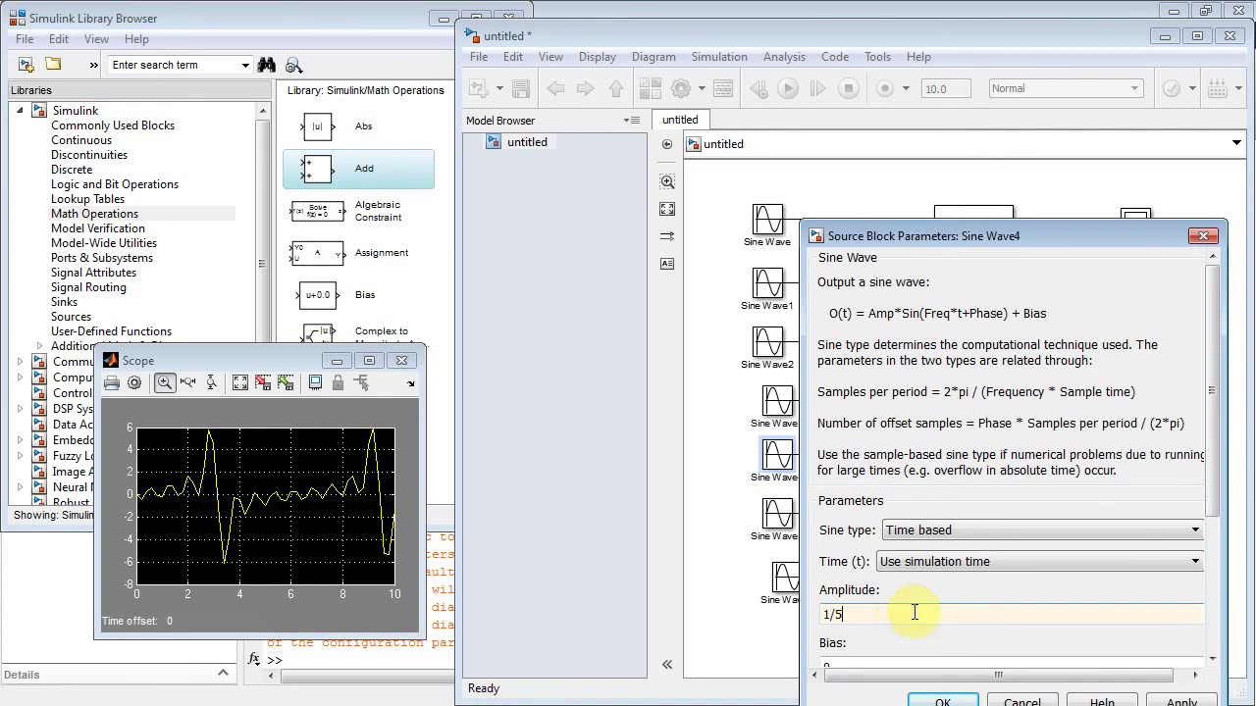
{"action": "left_click", "coordinate": [942, 703]}
- Set Sine Wave5's amplitude to 1/6
{"action": "left_click", "coordinate": [776, 516]}
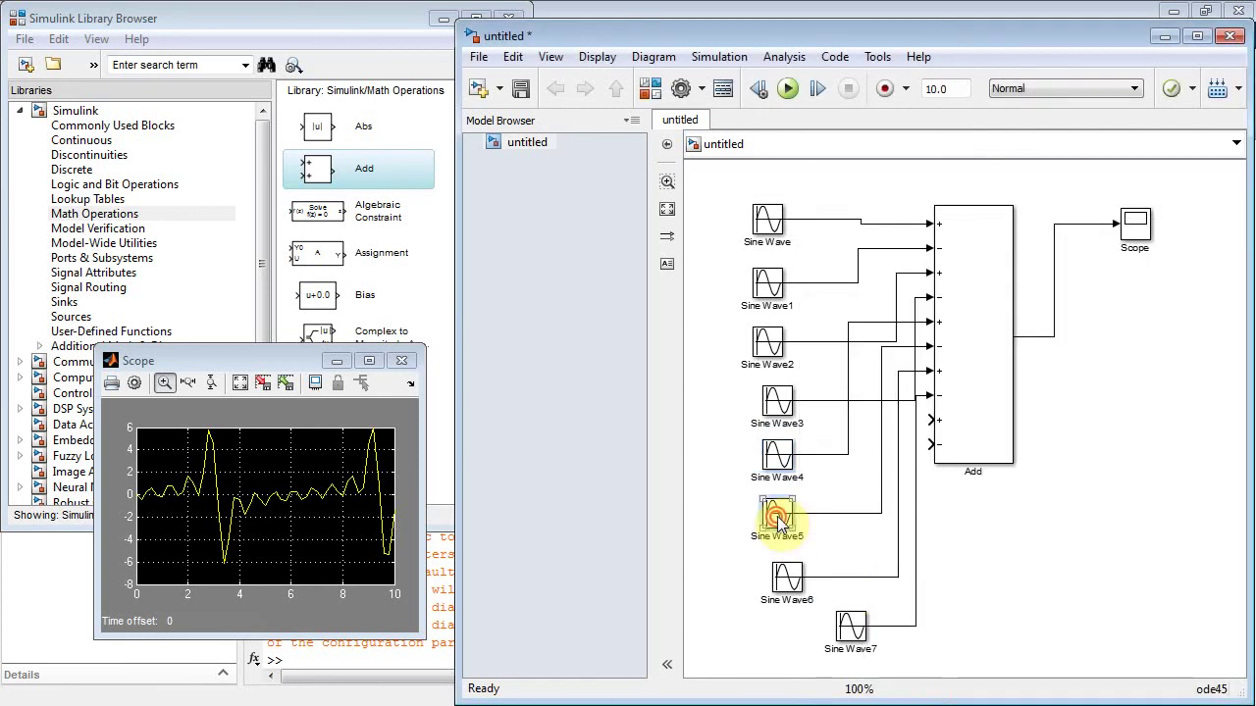
{"action": "double_click", "coordinate": [776, 516]}
{"action": "left_click_drag", "start_coordinate": [998, 252], "coordinate": [923, 77]}
{"action": "double_click", "coordinate": [895, 454]}
{"action": "type", "text": "1/6"}
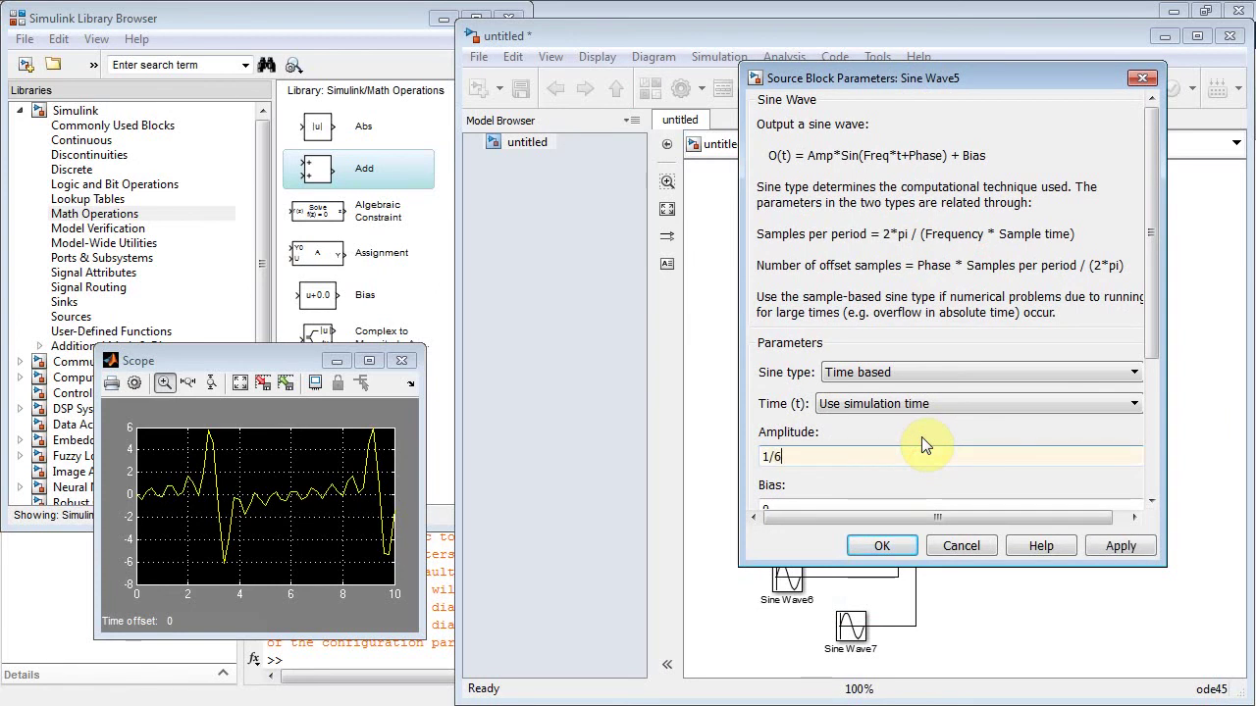
{"action": "left_click", "coordinate": [882, 545]}
- Give Sine Wave6 an amplitude of 1/7 and Sine Wave7 an amplitude of 1/8
{"action": "left_click", "coordinate": [785, 579]}
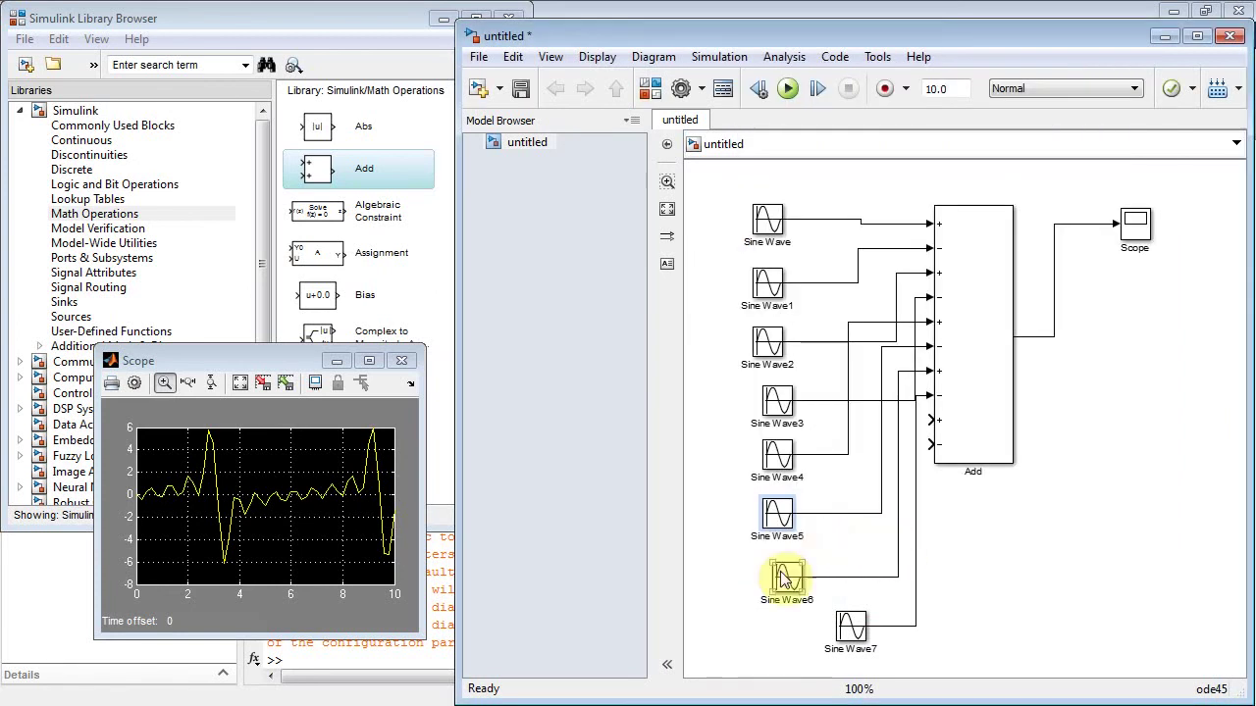
{"action": "double_click", "coordinate": [785, 579]}
{"action": "left_click_drag", "start_coordinate": [925, 244], "coordinate": [966, 147]}
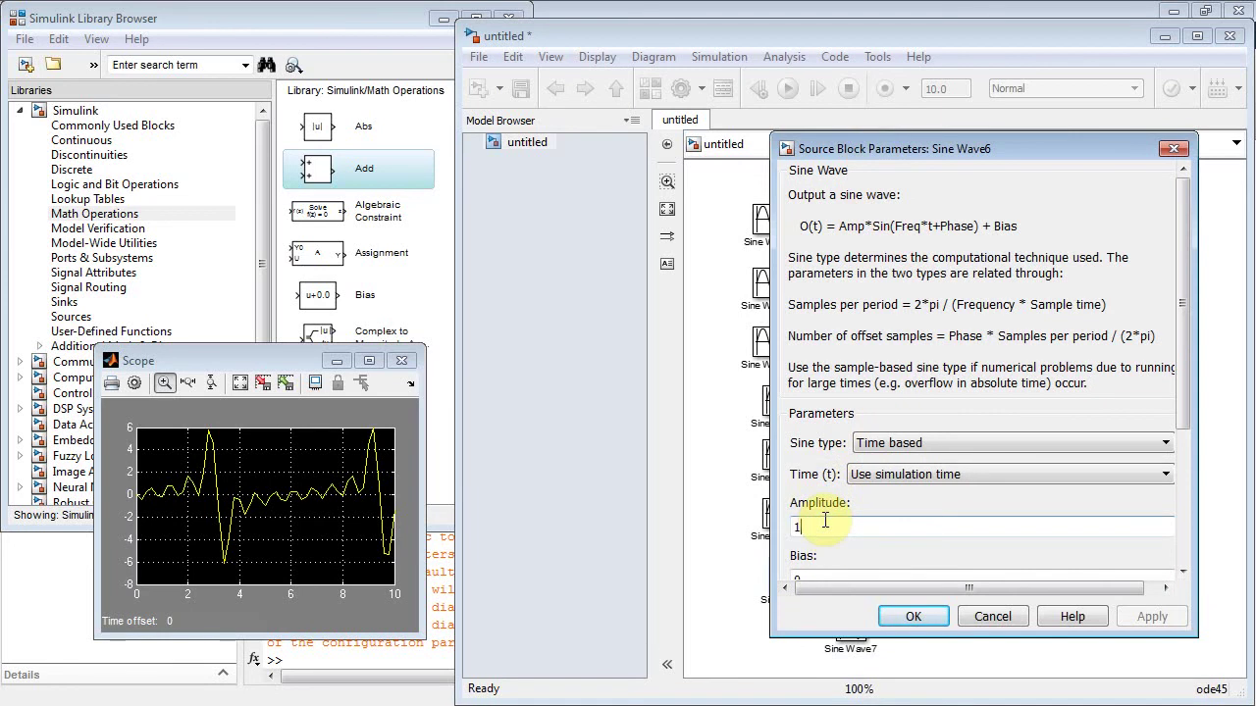
{"action": "type", "text": "/7"}
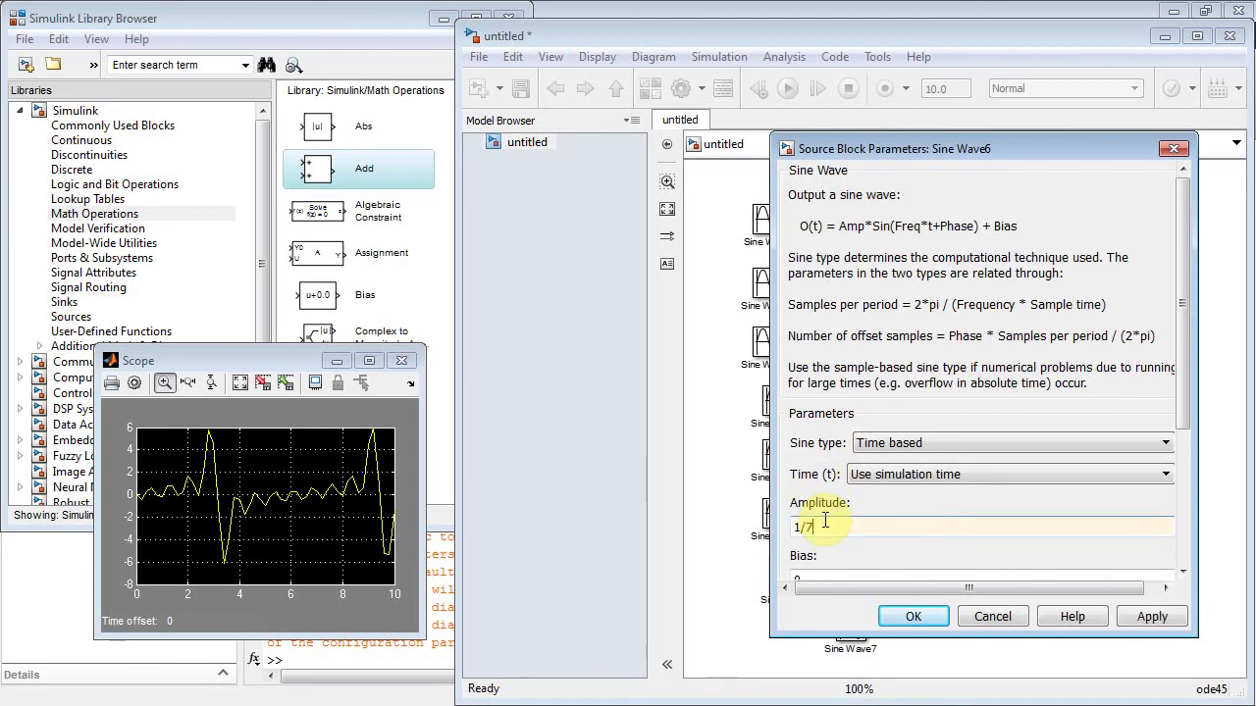
{"action": "left_click", "coordinate": [912, 615]}
{"action": "double_click", "coordinate": [848, 628]}
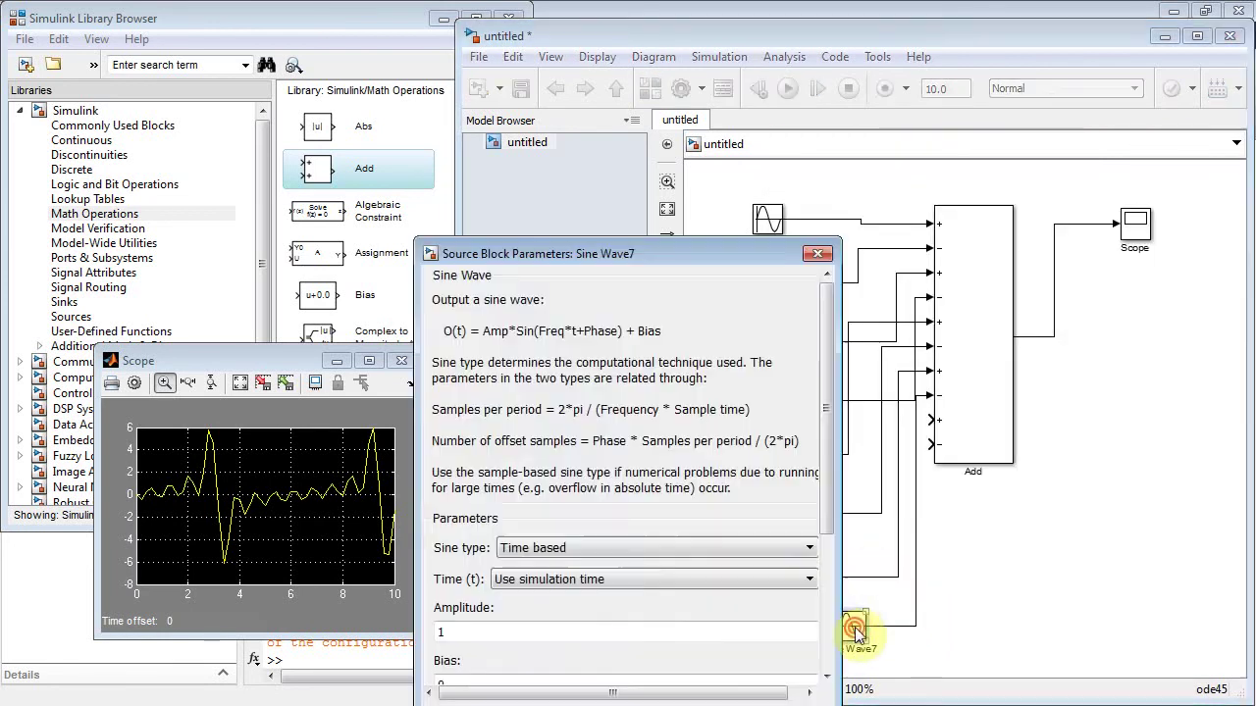
{"action": "left_click_drag", "start_coordinate": [668, 255], "coordinate": [663, 150]}
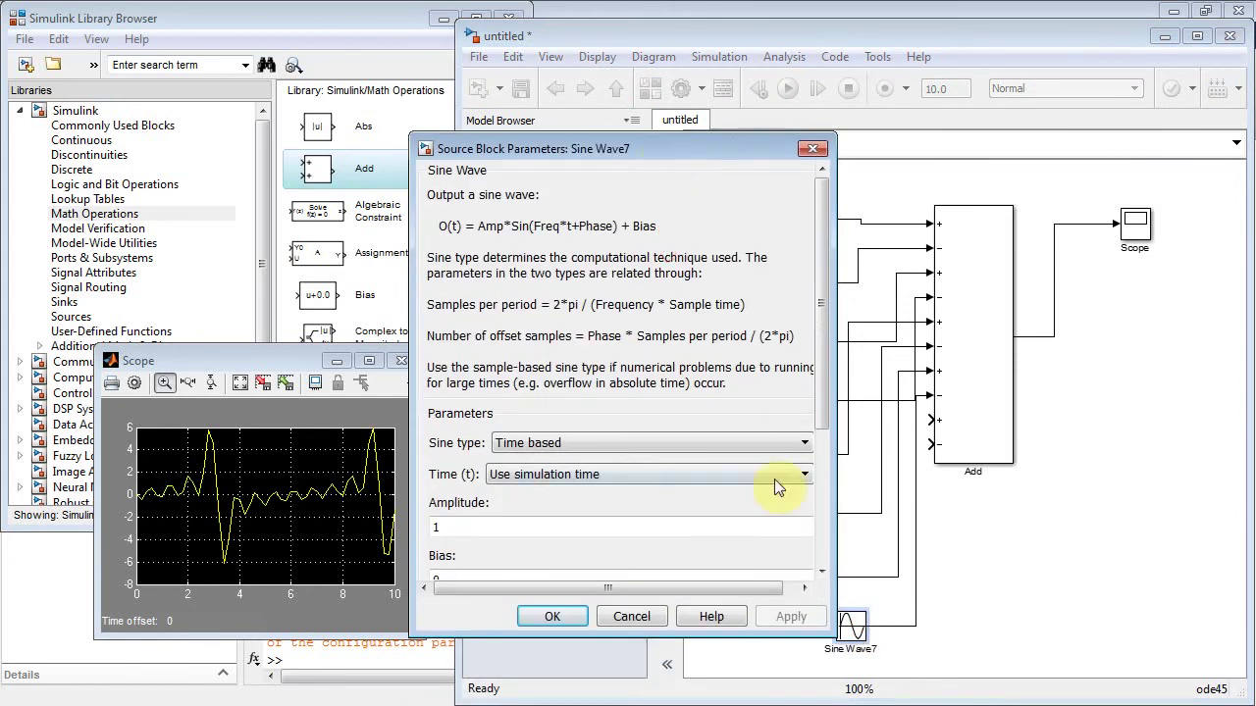
{"action": "left_click", "coordinate": [511, 529]}
{"action": "type", "text": "/8"}
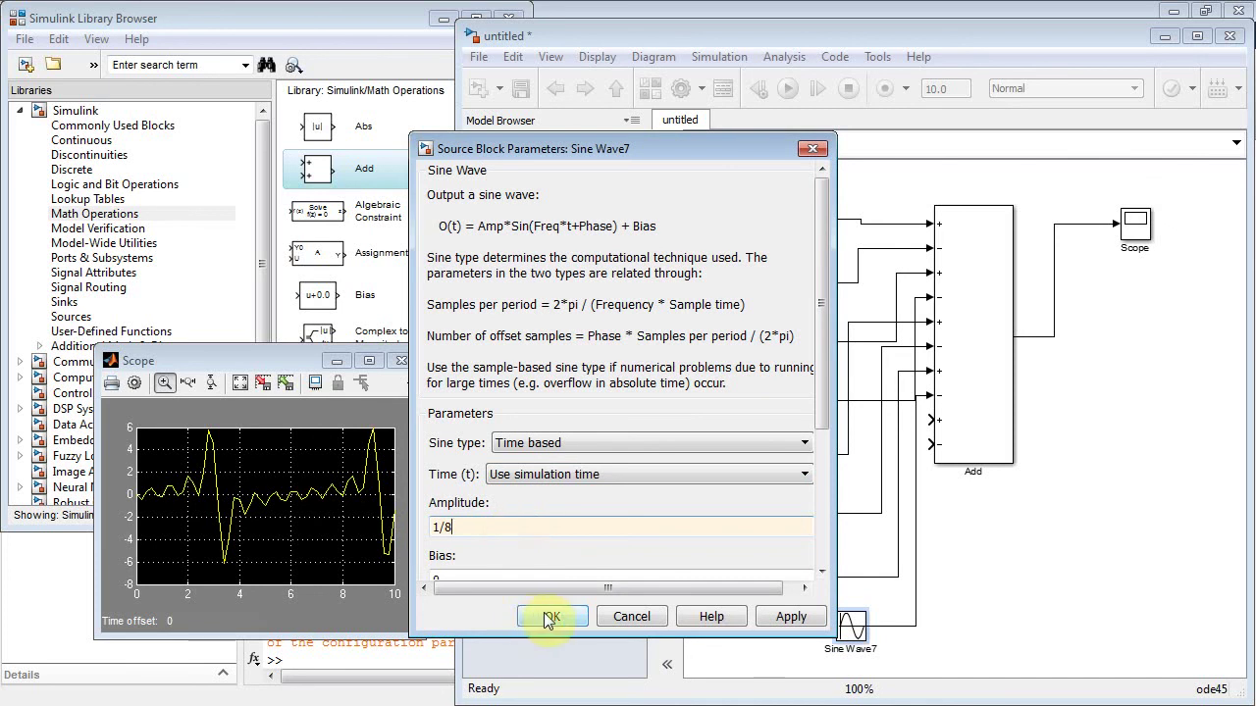
{"action": "left_click", "coordinate": [549, 617]}
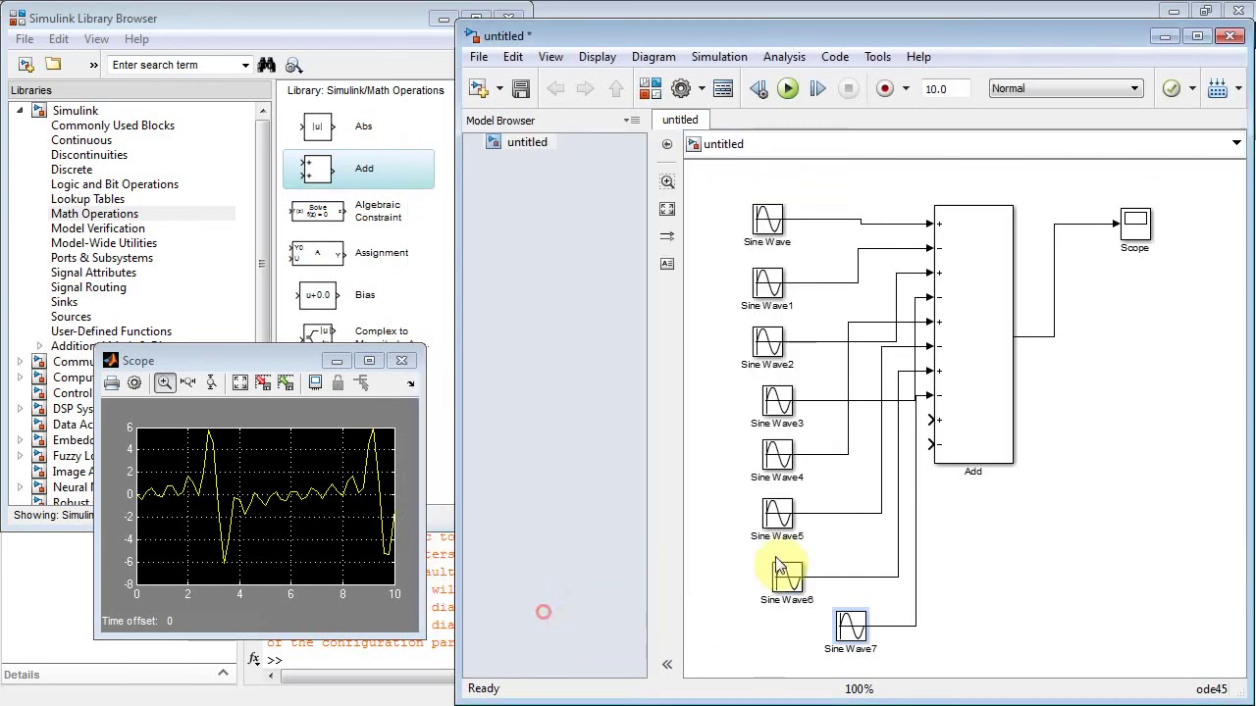
- Review the wiring by selecting each of the eight Sine Wave blocks and the Add block
{"action": "left_click", "coordinate": [765, 221]}
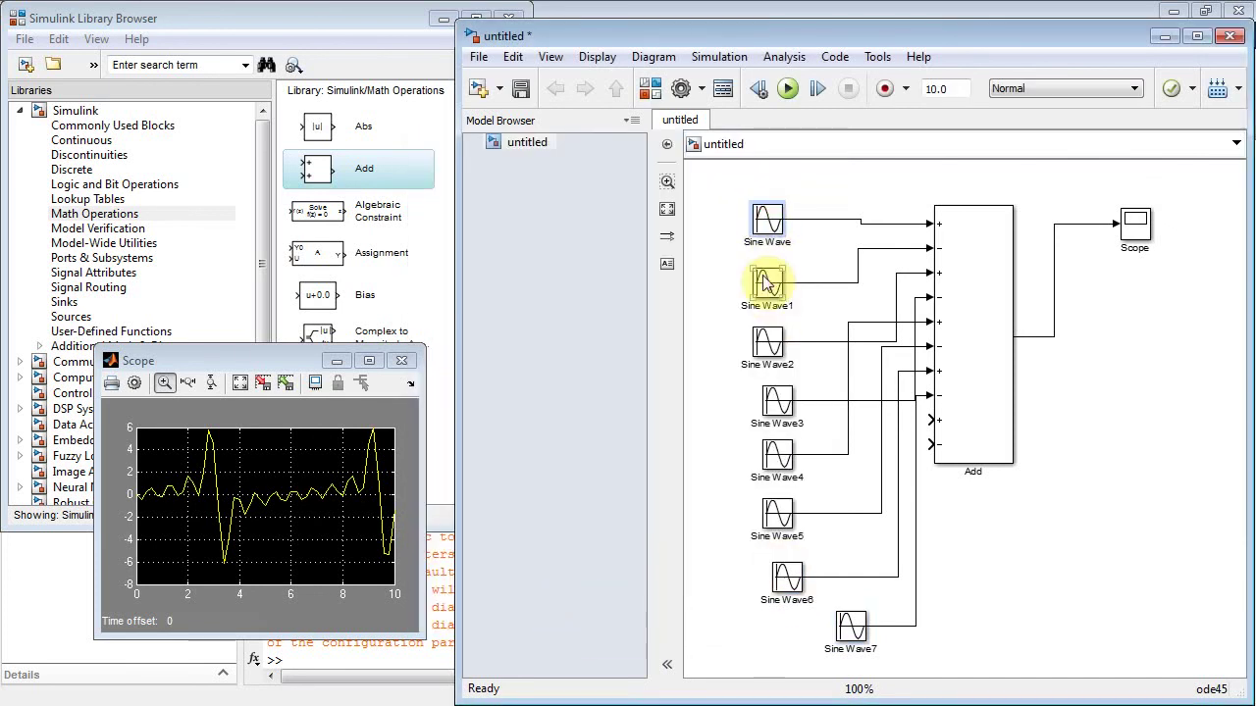
{"action": "left_click", "coordinate": [768, 284]}
{"action": "left_click", "coordinate": [775, 341]}
{"action": "left_click", "coordinate": [781, 396]}
{"action": "left_click", "coordinate": [777, 451]}
{"action": "left_click", "coordinate": [777, 512]}
{"action": "left_click", "coordinate": [788, 579]}
{"action": "left_click", "coordinate": [849, 628]}
{"action": "left_click", "coordinate": [939, 240]}
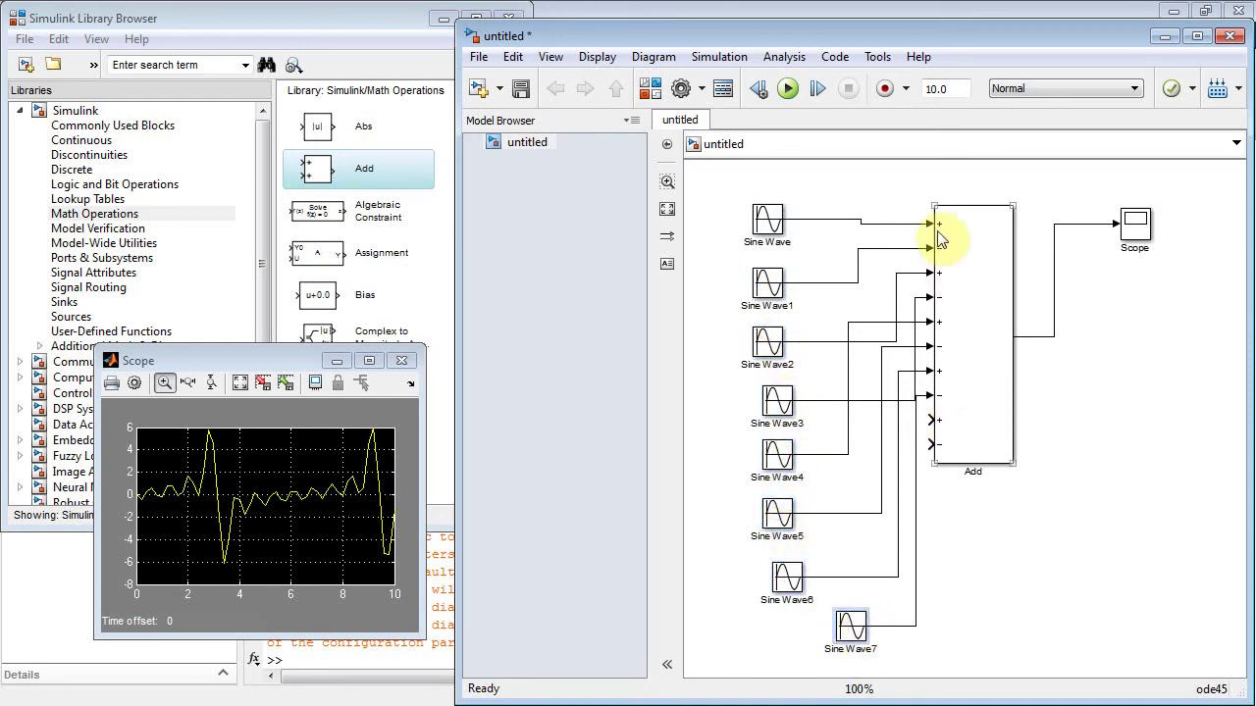
{"action": "left_click", "coordinate": [948, 532]}
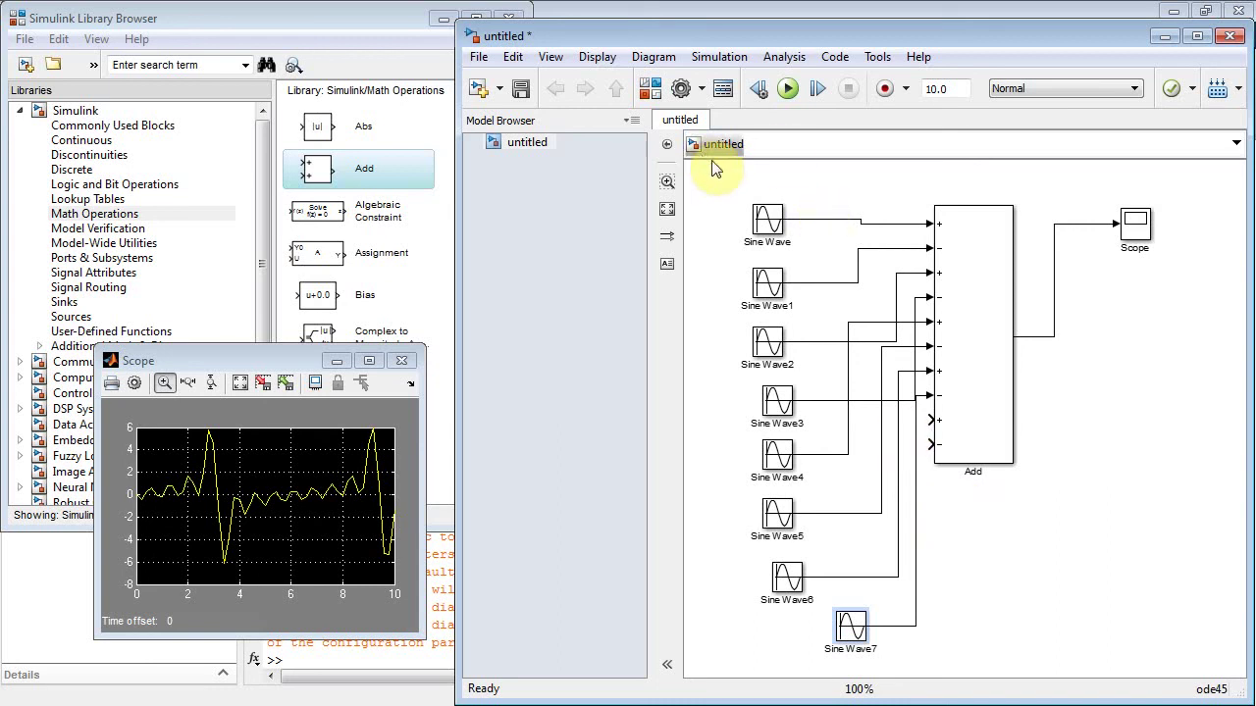
- Run the simulation and autoscale the Scope to show the sawtooth-like sum
{"action": "left_click", "coordinate": [788, 89]}
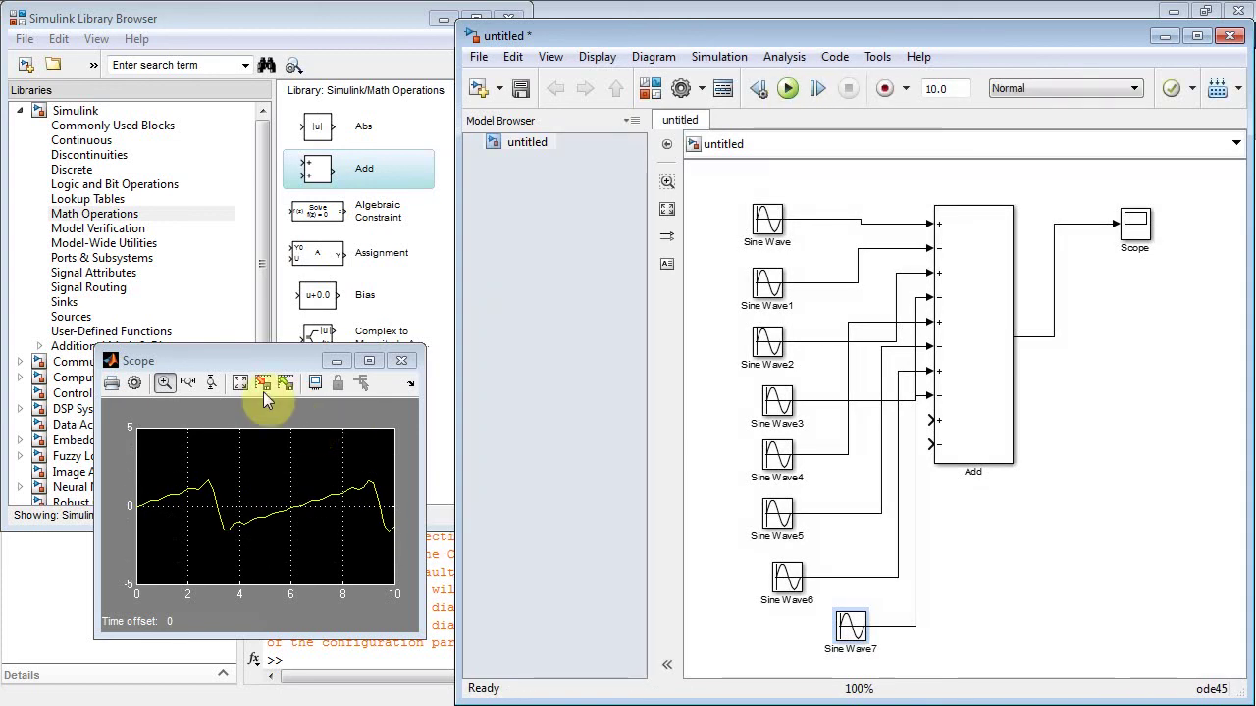
{"action": "left_click", "coordinate": [239, 382]}
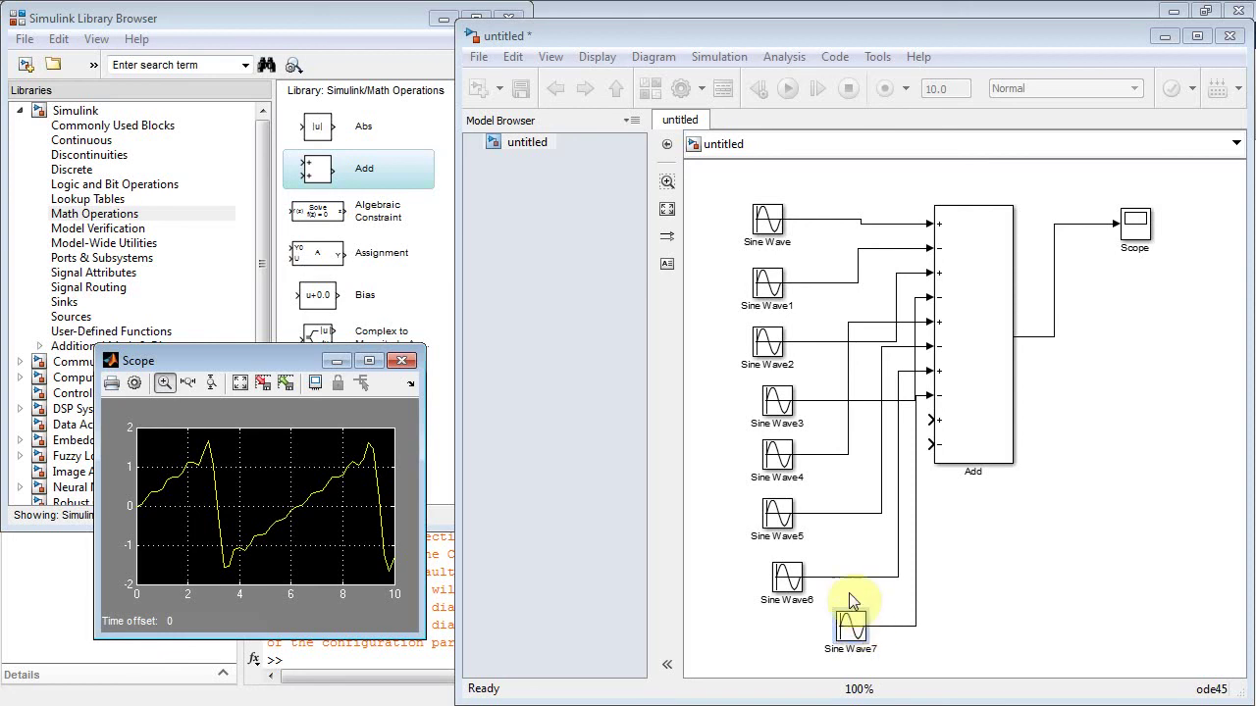
{"action": "left_click", "coordinate": [762, 219]}
{"action": "left_click", "coordinate": [766, 402], "text": "shift"}
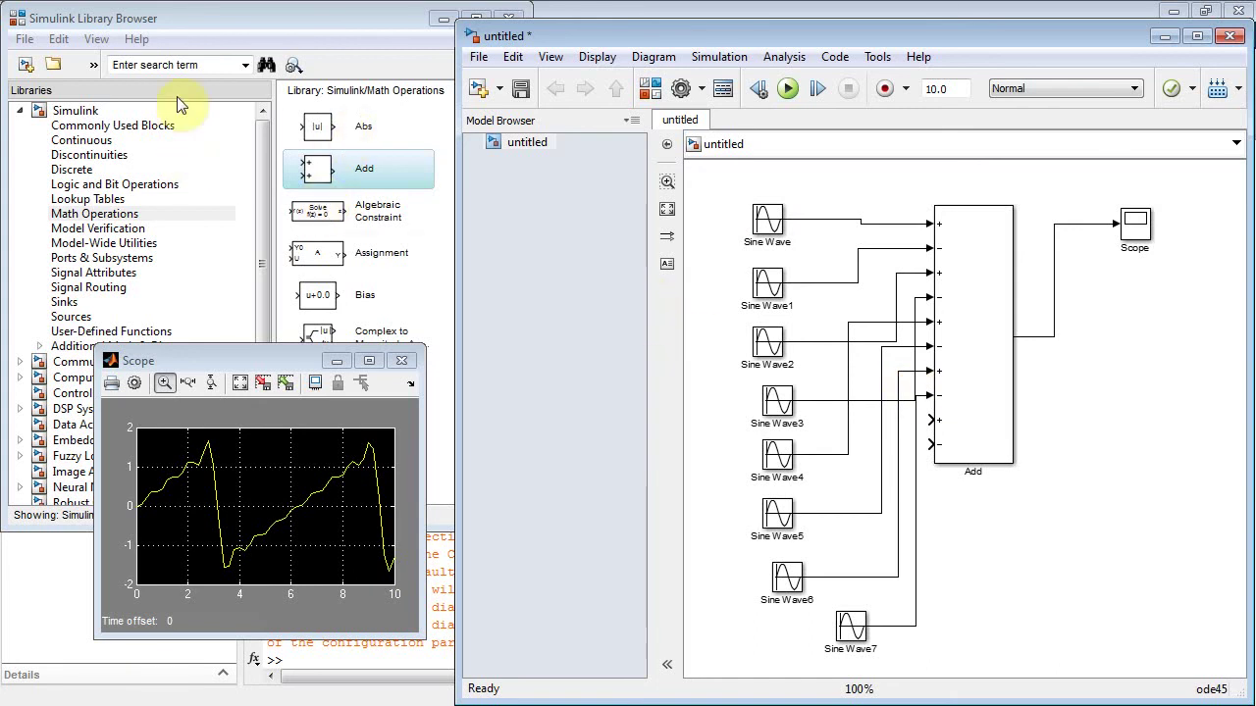
- Add a Scope block from the Sinks library, then move the Add and Scope blocks down
{"action": "left_click", "coordinate": [236, 27]}
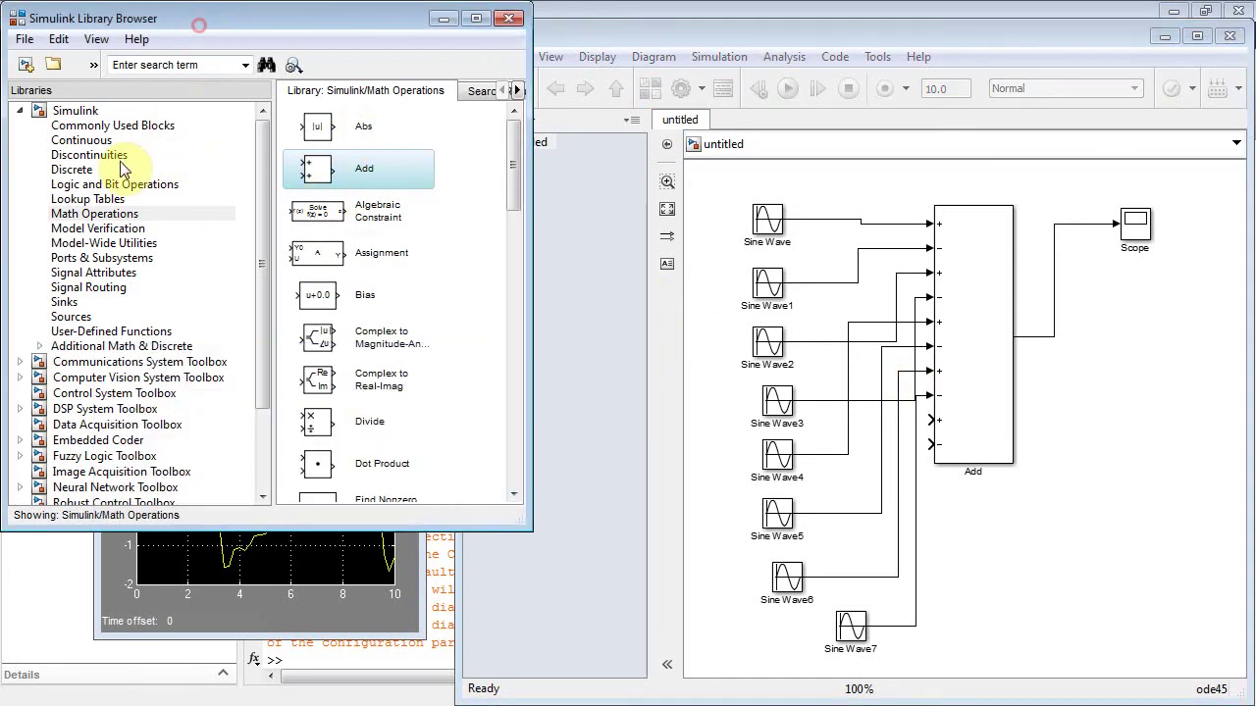
{"action": "left_click", "coordinate": [69, 303]}
{"action": "left_click", "coordinate": [316, 252]}
{"action": "left_click_drag", "start_coordinate": [758, 252], "coordinate": [947, 178]}
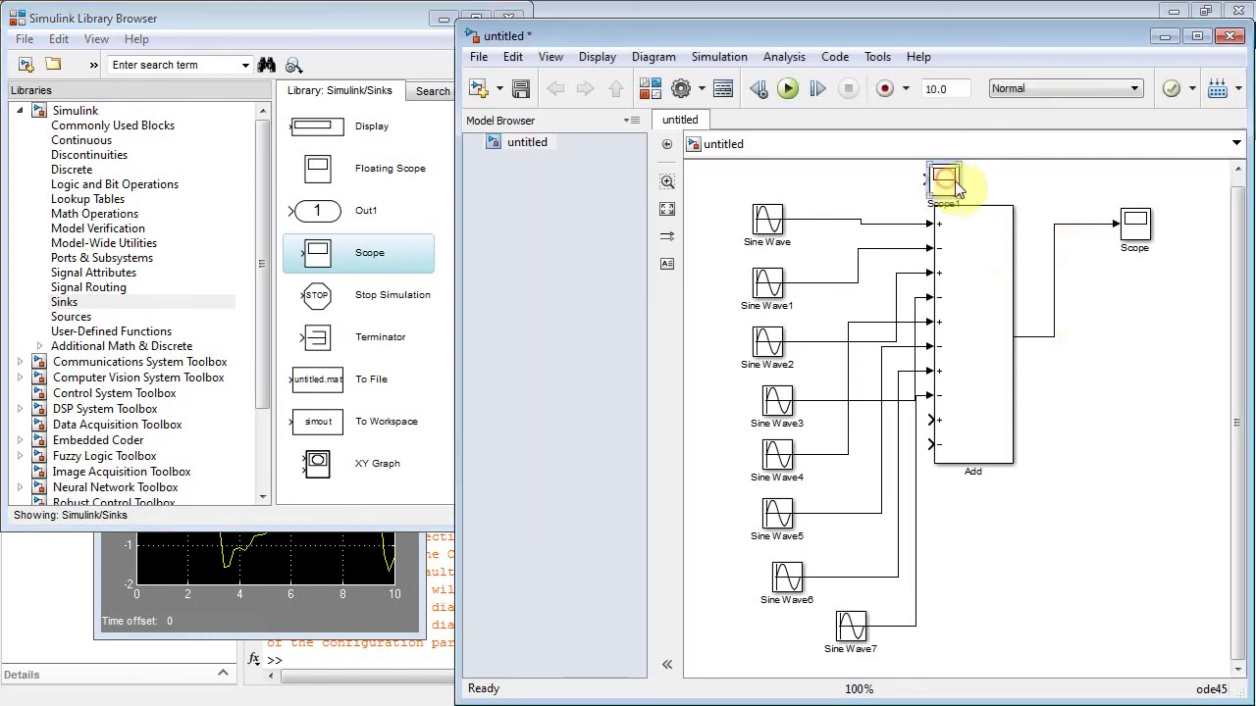
{"action": "left_click_drag", "start_coordinate": [981, 317], "coordinate": [997, 388]}
{"action": "left_click", "coordinate": [1134, 234]}
{"action": "left_click_drag", "start_coordinate": [1134, 233], "coordinate": [1144, 340]}
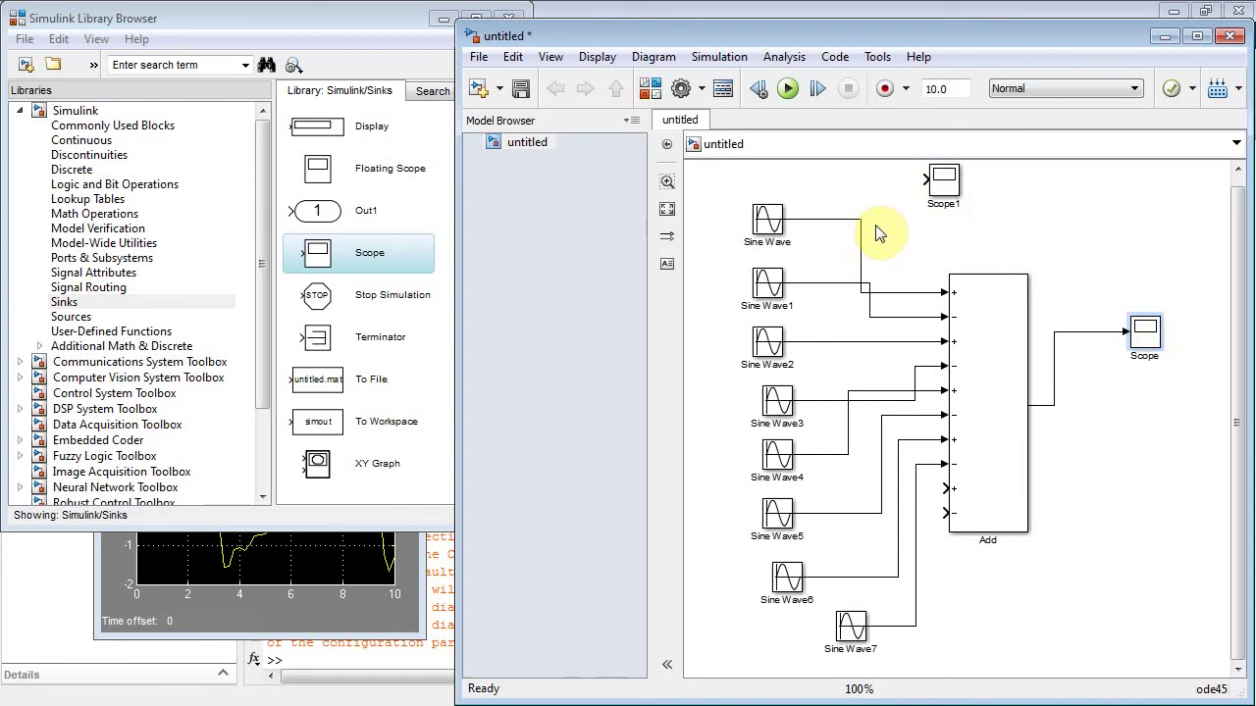
- Branch the Sine Wave signal to Scope1, run, and arrange both scope plots side by side
{"action": "left_click_drag", "start_coordinate": [926, 180], "coordinate": [844, 217]}
{"action": "left_click", "coordinate": [790, 89]}
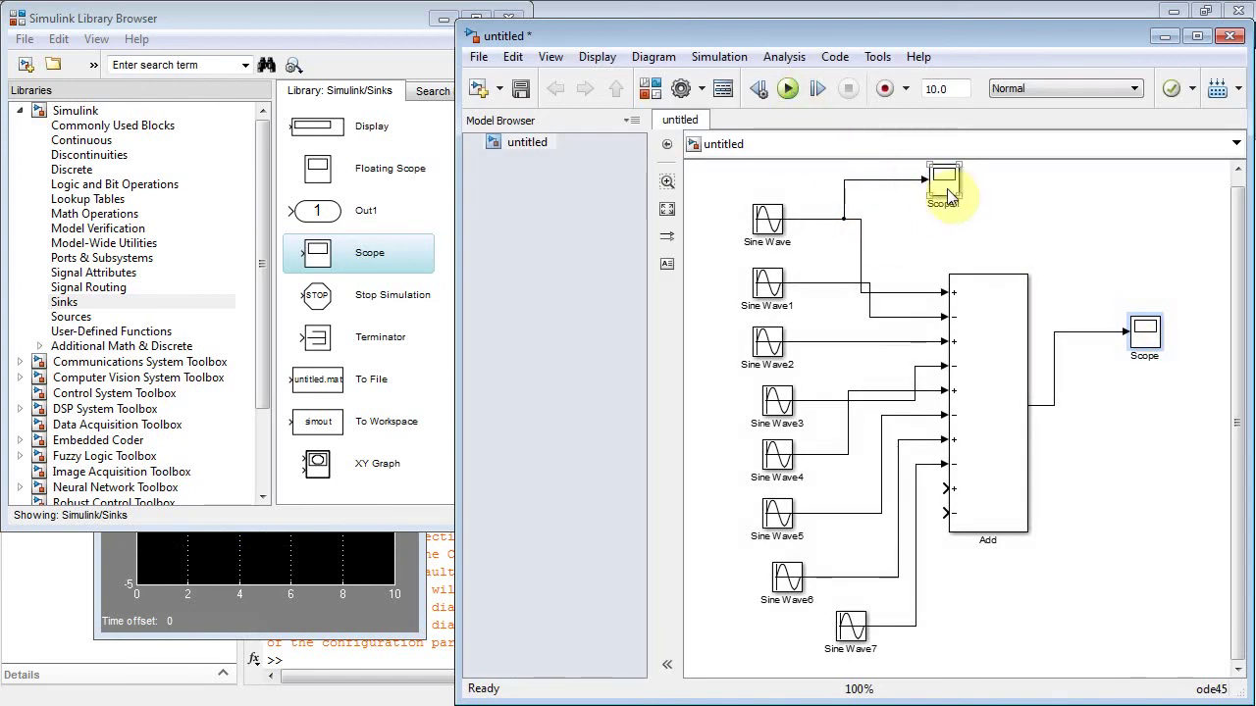
{"action": "double_click", "coordinate": [943, 182]}
{"action": "left_click_drag", "start_coordinate": [388, 345], "coordinate": [317, 114]}
{"action": "left_click", "coordinate": [392, 569]}
{"action": "left_click_drag", "start_coordinate": [303, 360], "coordinate": [311, 406]}
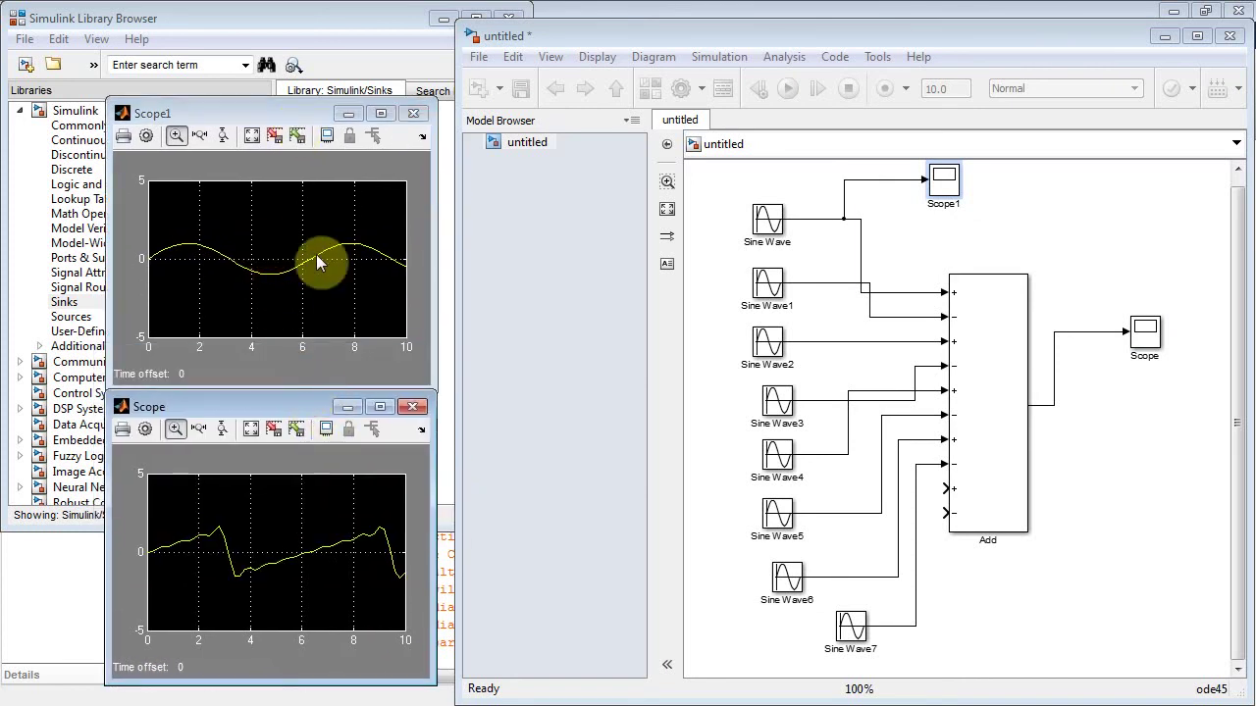
- Rewire Scope1 to the Sine Wave1 signal and run the simulation
{"action": "left_click", "coordinate": [844, 201]}
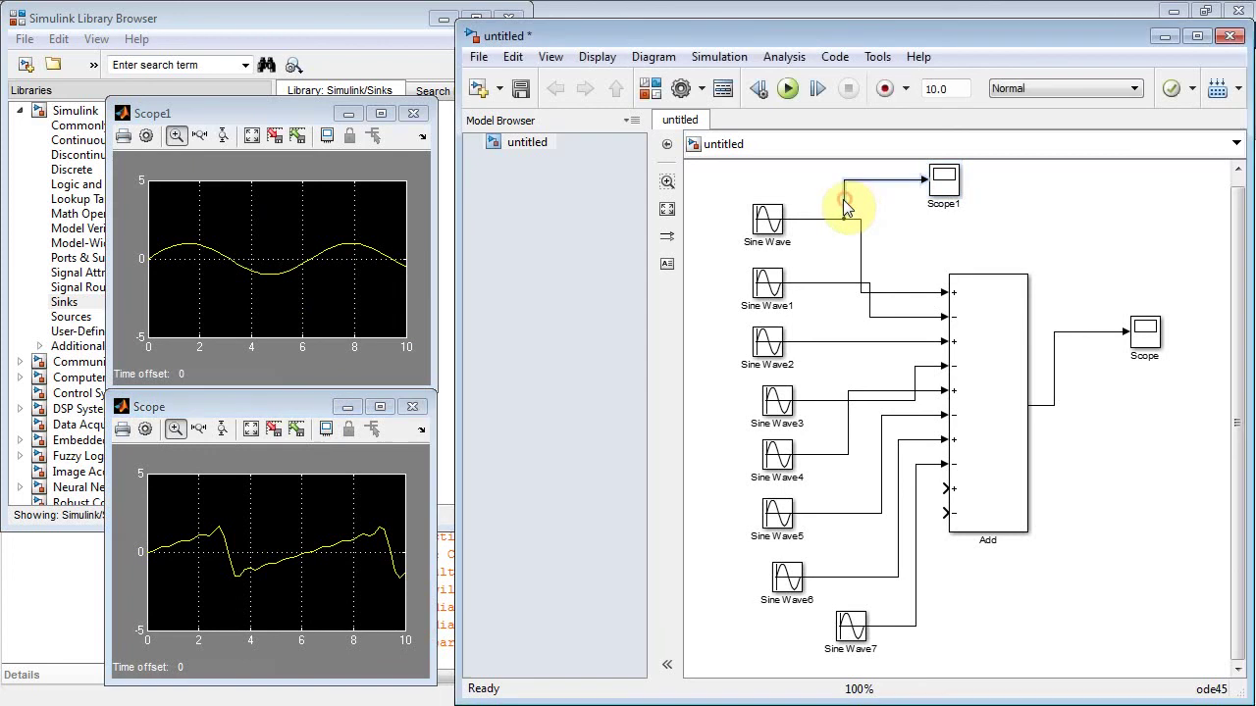
{"action": "key", "text": "Delete"}
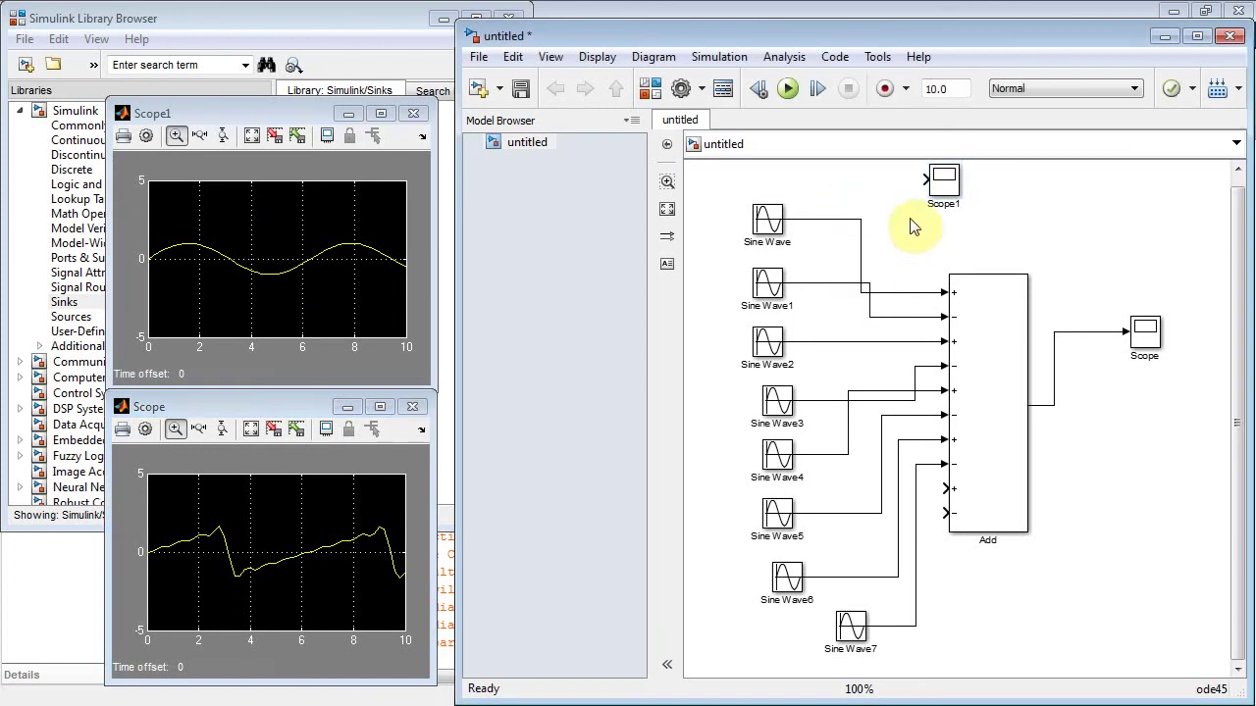
{"action": "mouse_move", "coordinate": [925, 180]}
{"action": "left_mouse_down"}
{"action": "mouse_move", "coordinate": [896, 316]}
{"action": "mouse_move", "coordinate": [830, 287]}
{"action": "left_mouse_up"}
{"action": "left_click", "coordinate": [788, 88]}
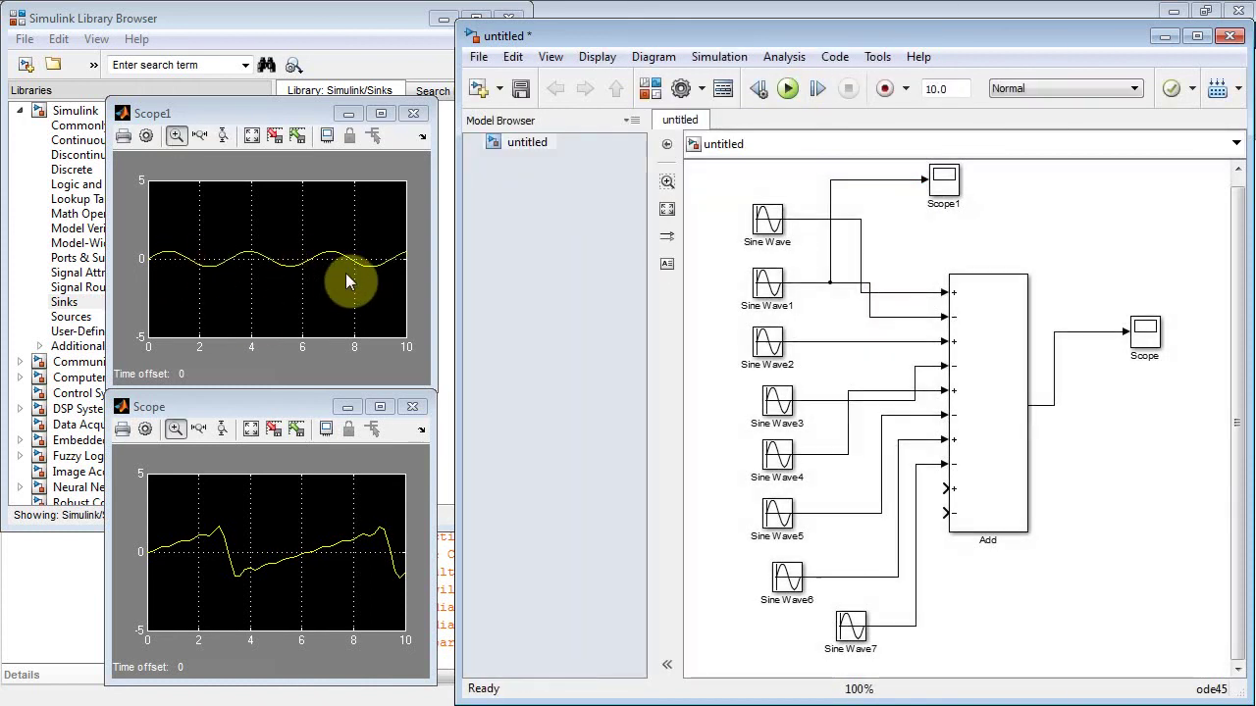
- Reconnect Scope1 to Sine Wave6's signal, rerun, and autoscale the Scope plot
{"action": "left_click", "coordinate": [889, 180]}
{"action": "key", "text": "Delete"}
{"action": "left_click_drag", "start_coordinate": [925, 179], "coordinate": [837, 359]}
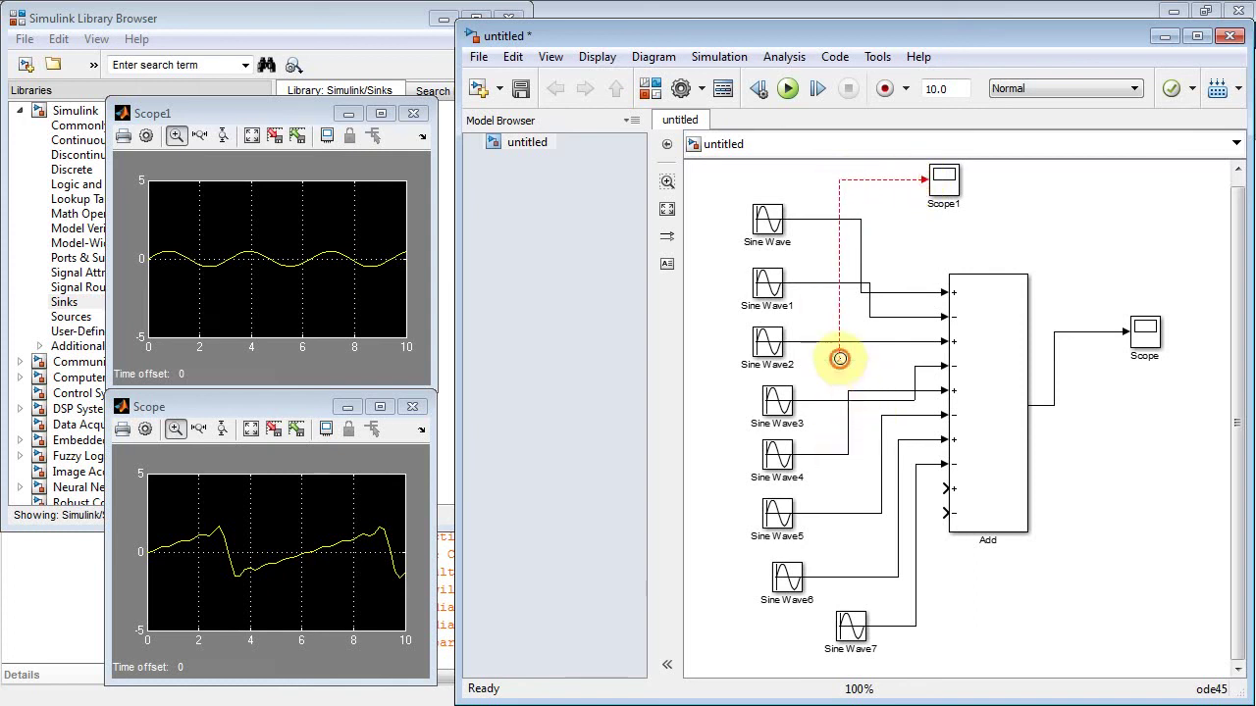
{"action": "key", "text": "Delete"}
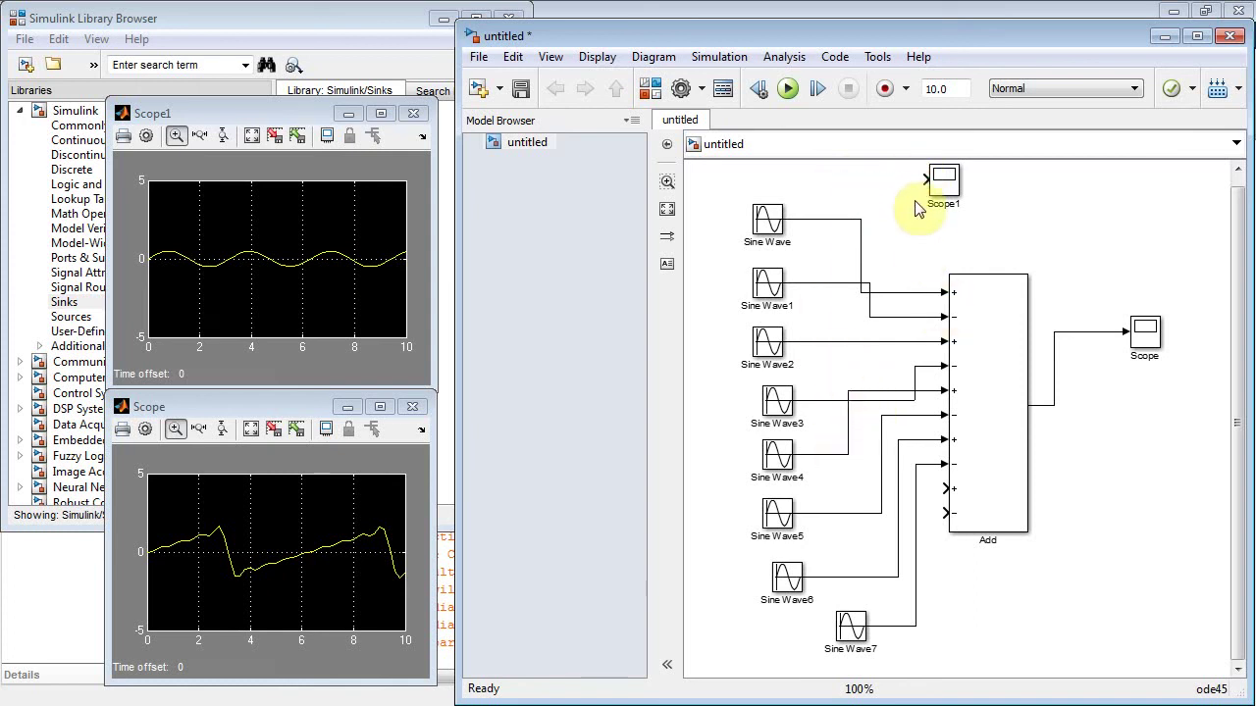
{"action": "left_click_drag", "start_coordinate": [920, 180], "coordinate": [864, 581]}
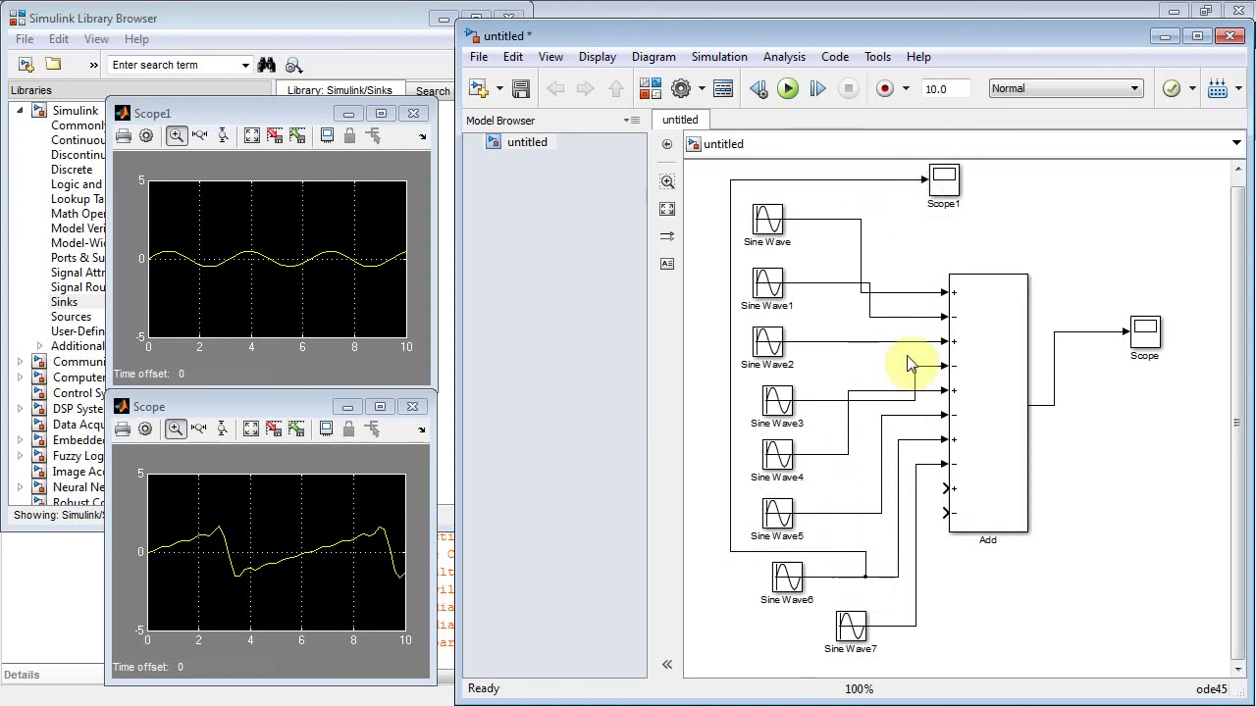
{"action": "left_click", "coordinate": [788, 89]}
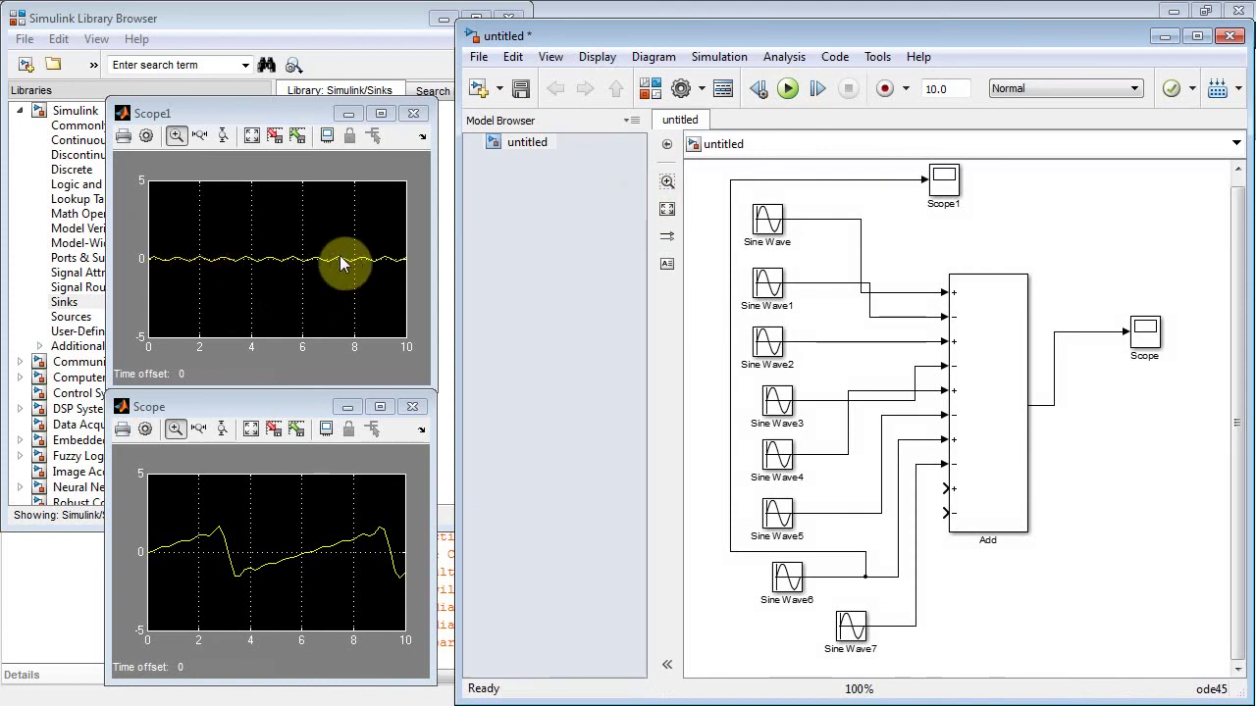
{"action": "left_click", "coordinate": [263, 527]}
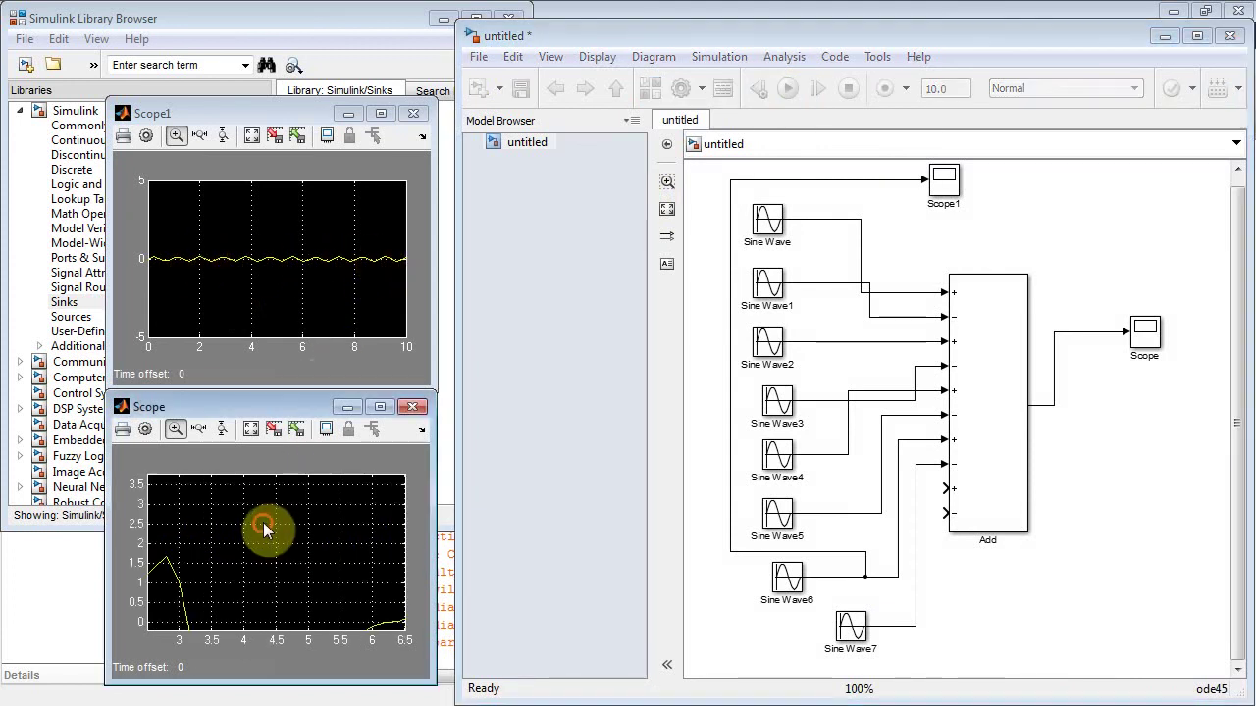
{"action": "left_click", "coordinate": [251, 431]}
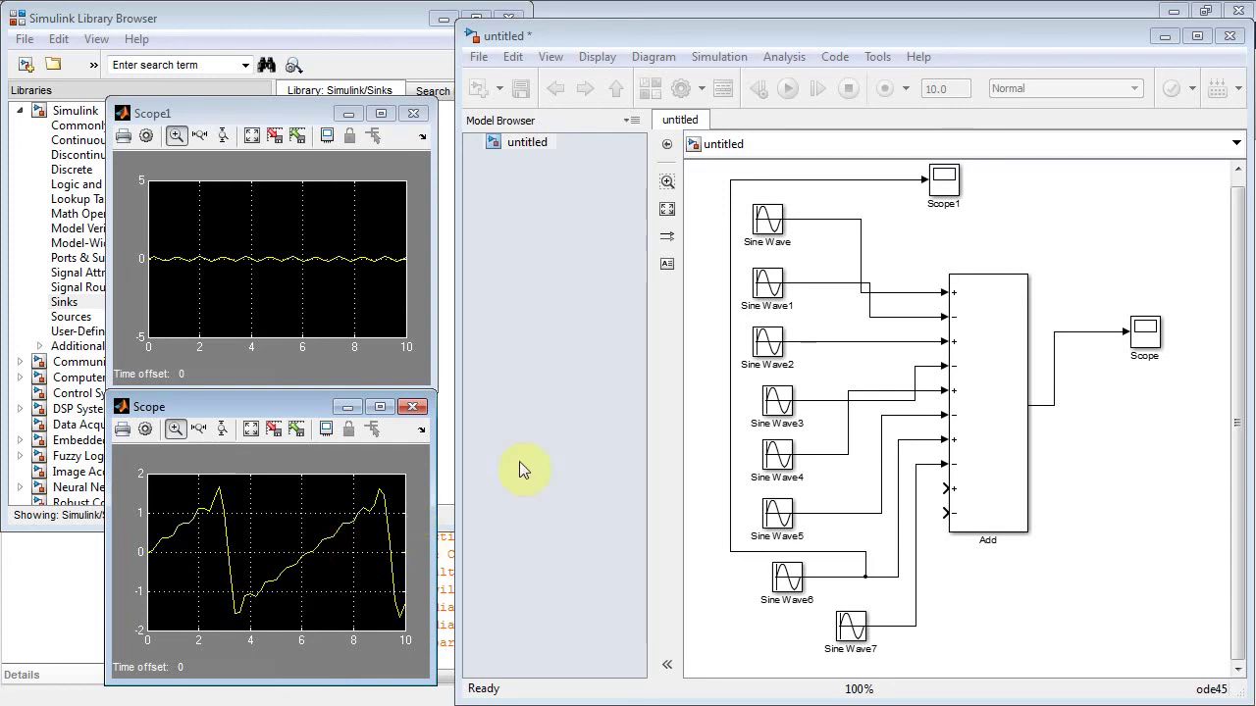
{"action": "left_click", "coordinate": [1044, 608]}
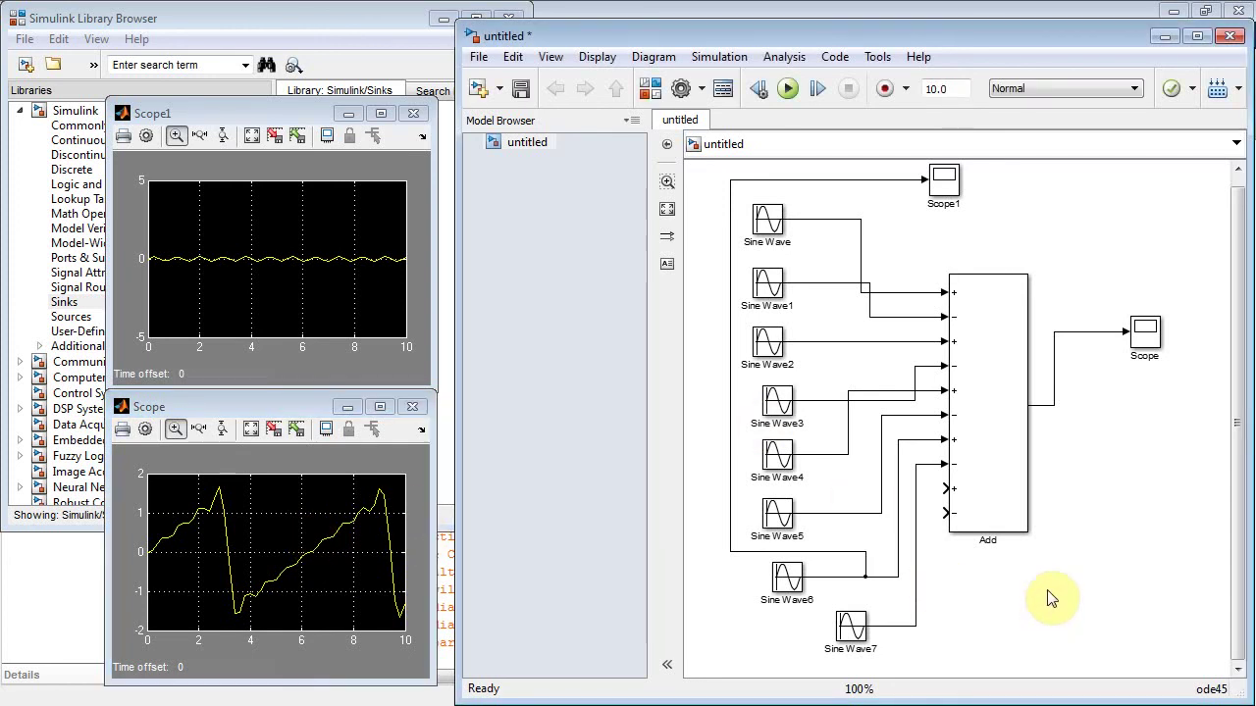